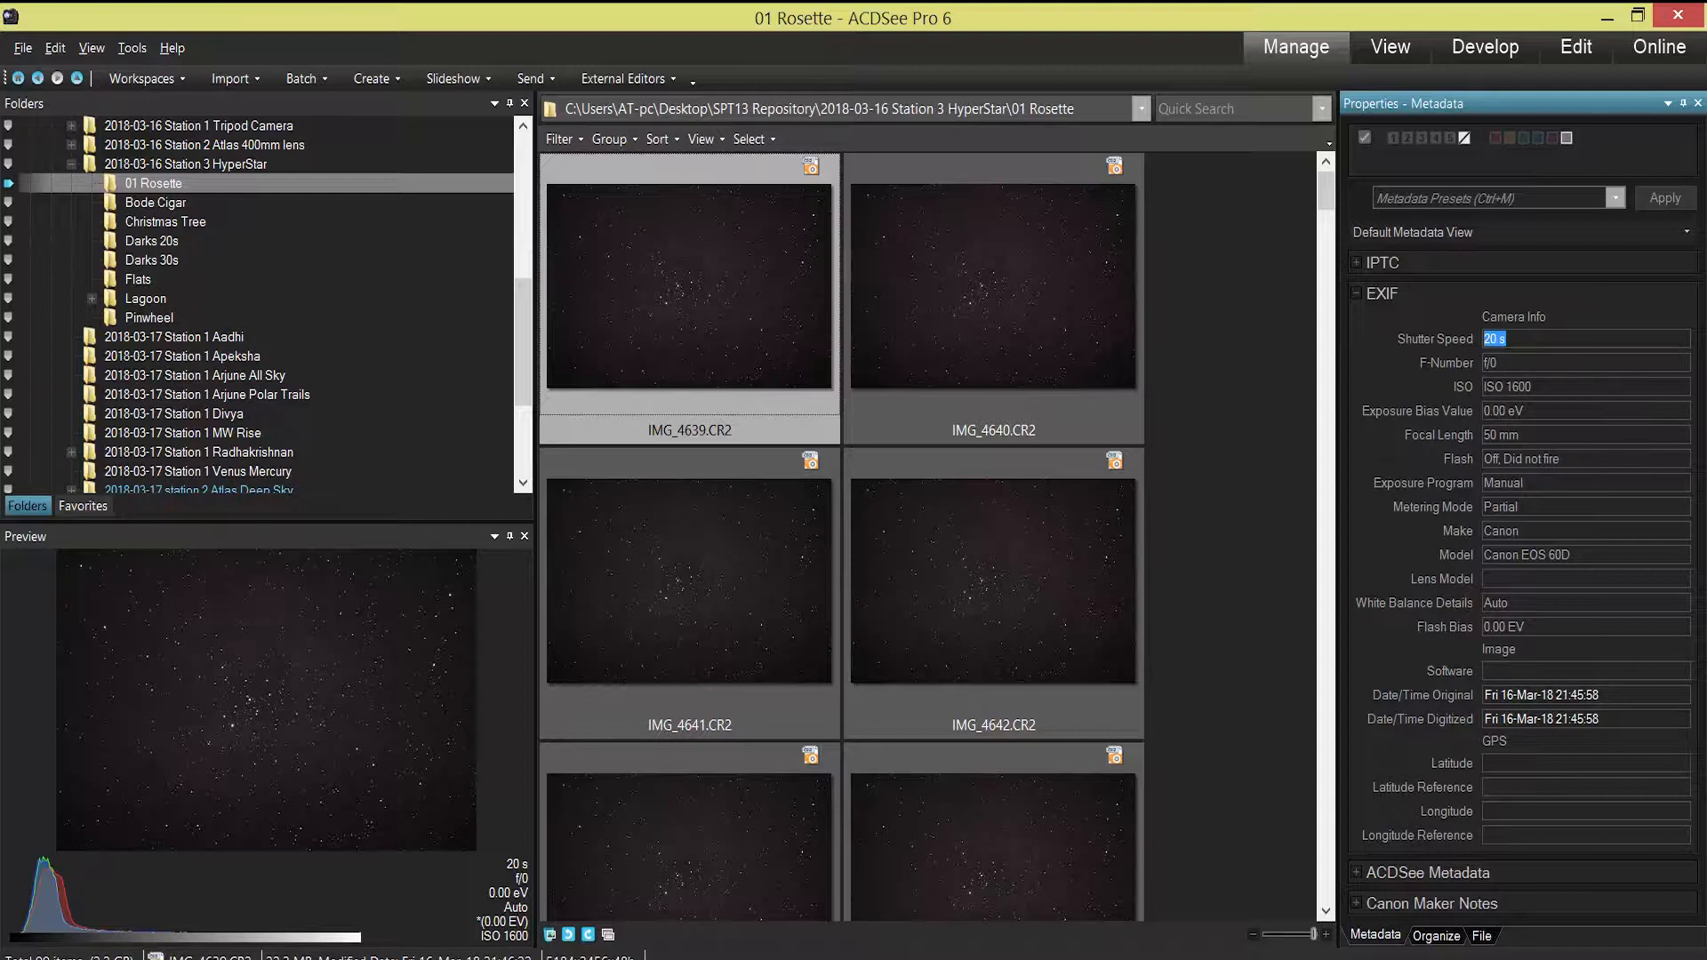
Check the ISO of the first 01 Rosette frame, then view the contents of the Darks 20s and Flats folders.
{"action": "left_click_drag", "start_coordinate": [1533, 387], "coordinate": [1486, 386]}
{"action": "left_click", "coordinate": [156, 242]}
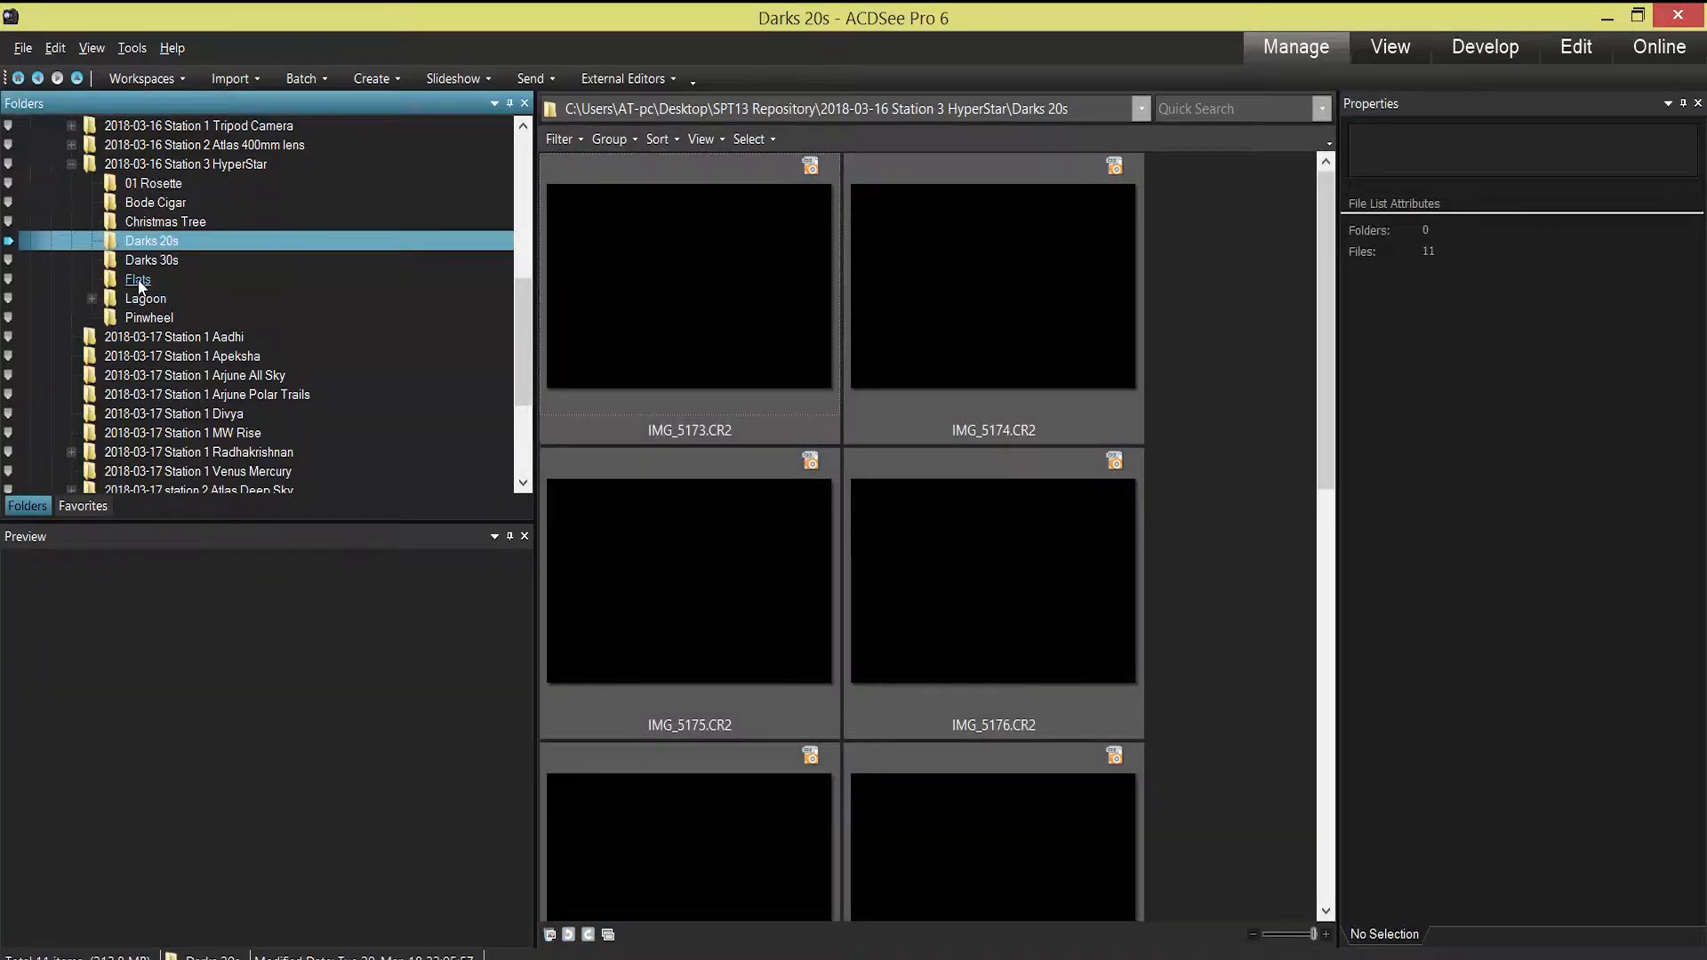
{"action": "left_click", "coordinate": [138, 282]}
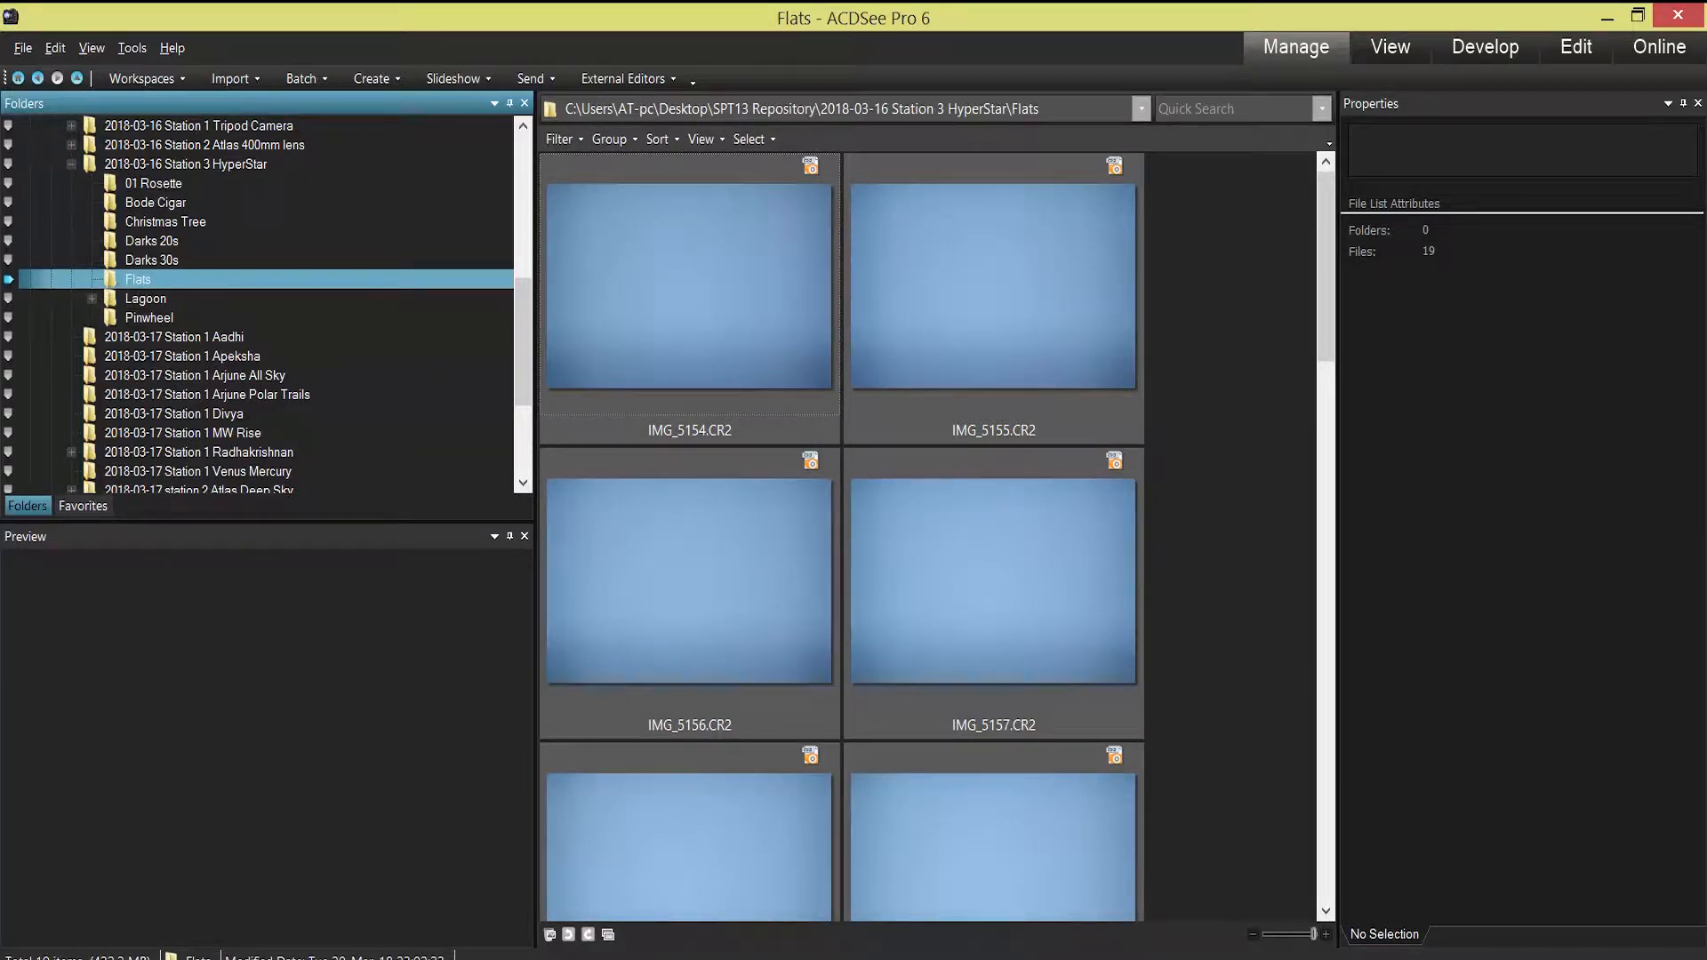
Launch ImagesPlus, allow it to make changes to the computer, and maximize its window.
{"action": "left_click", "coordinate": [774, 957]}
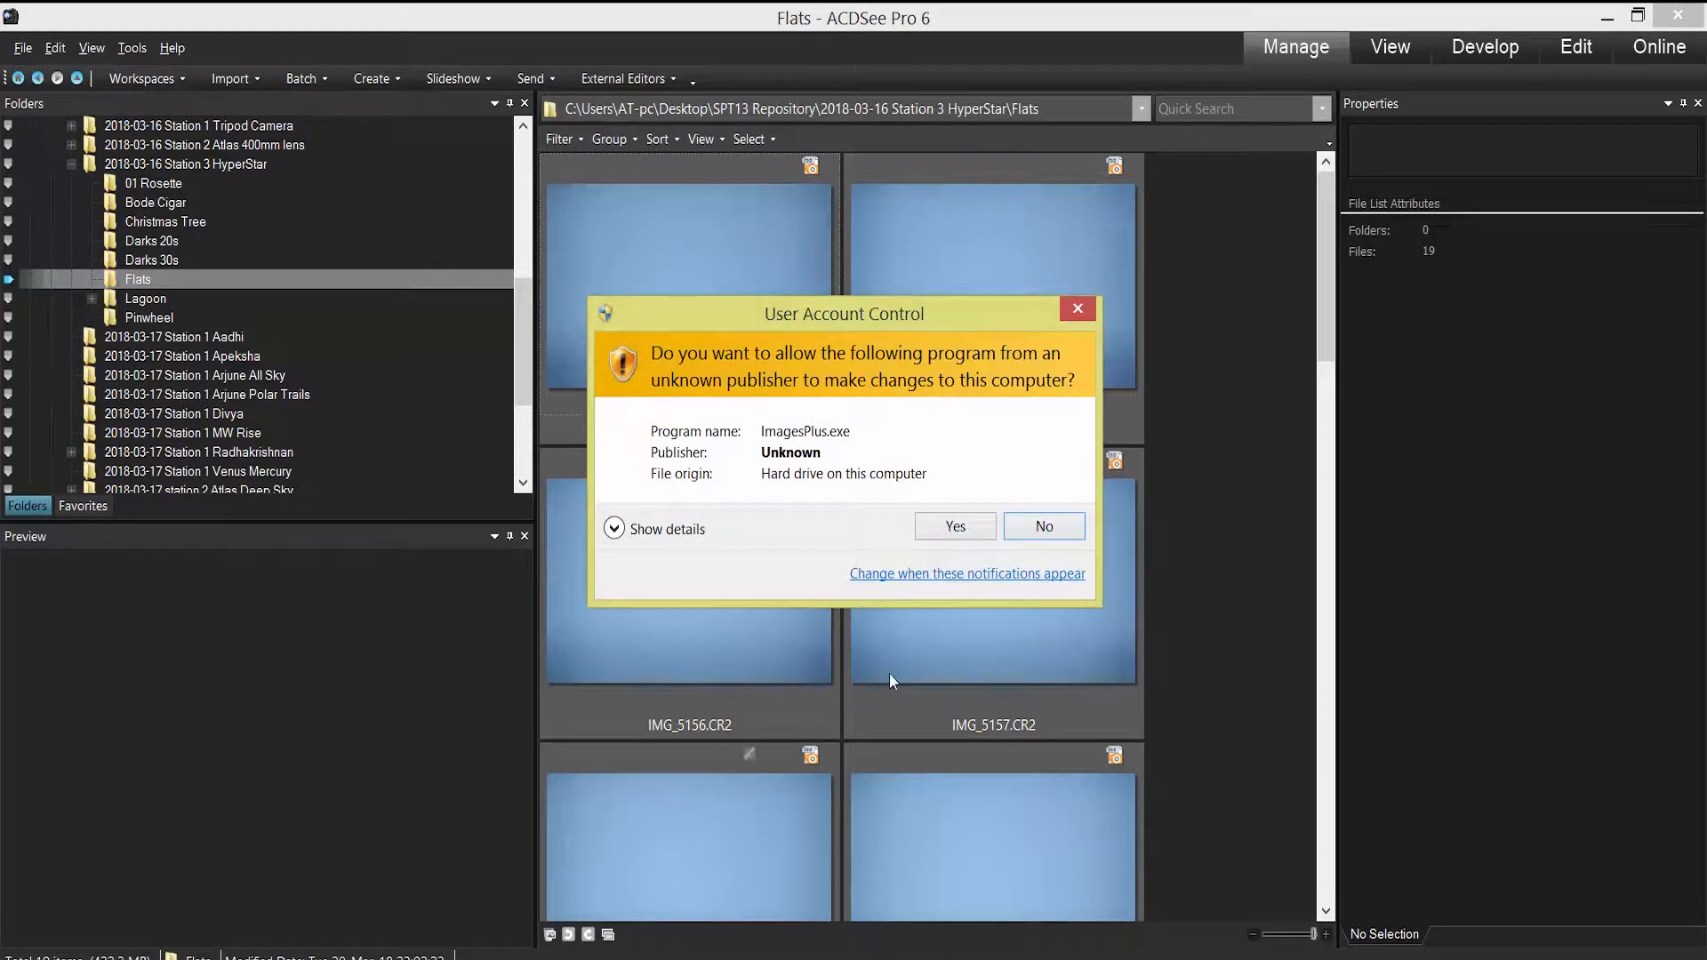
{"action": "left_click", "coordinate": [958, 531]}
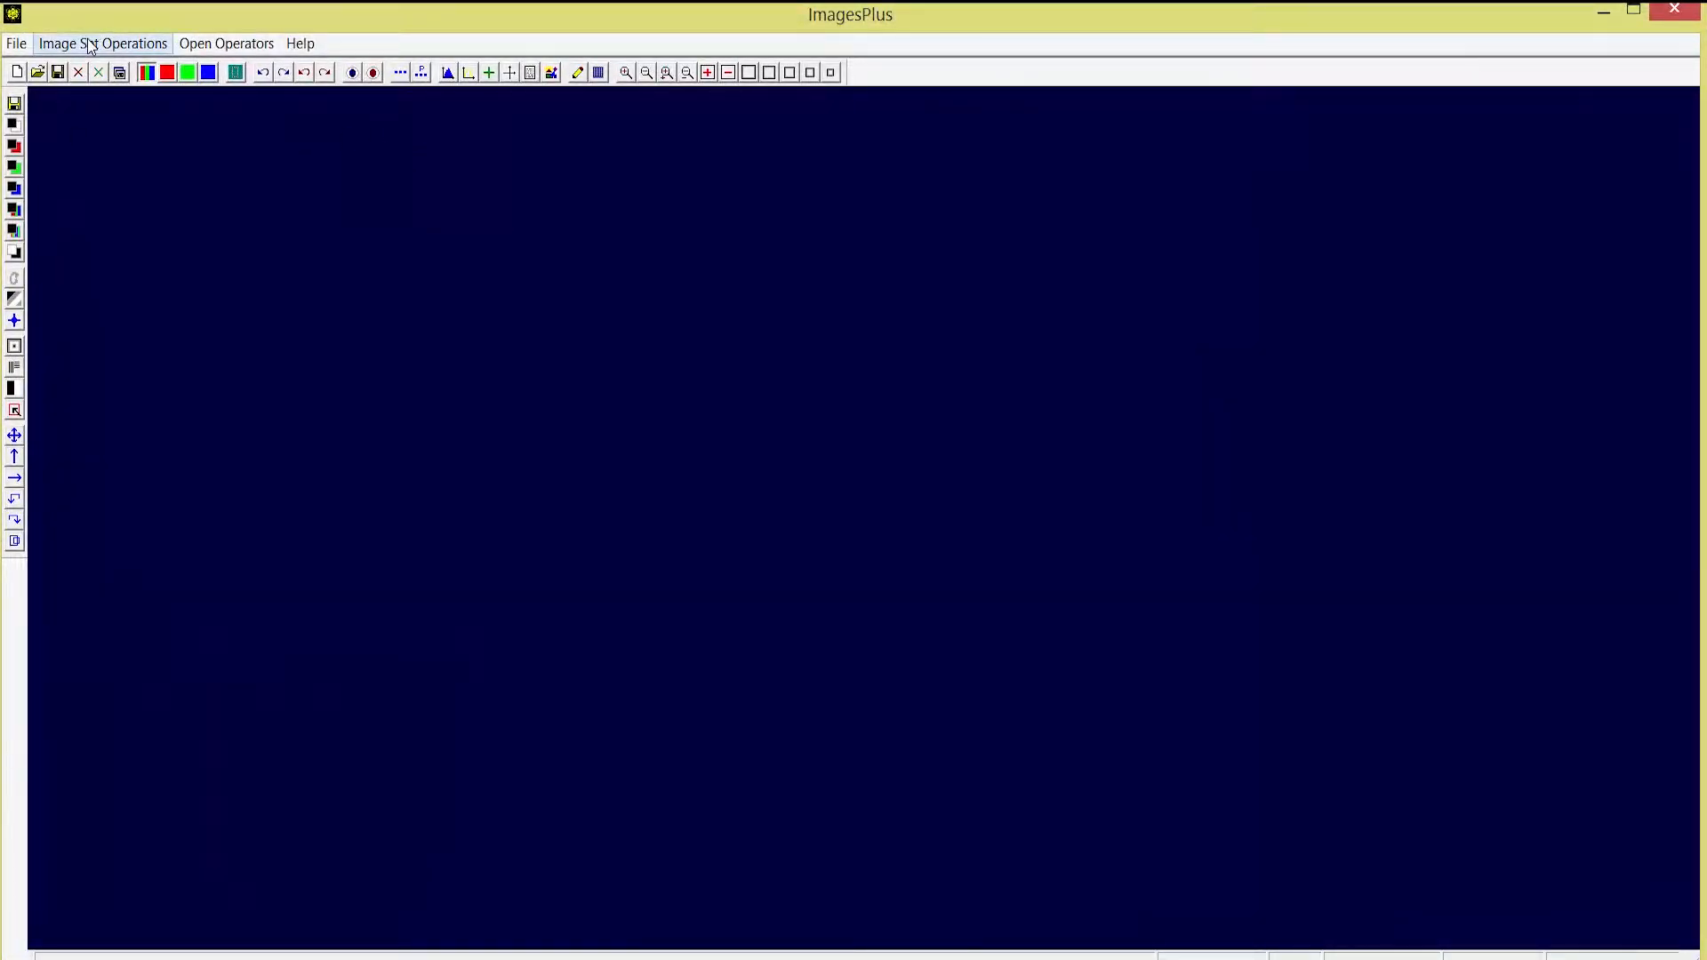
{"action": "left_click", "coordinate": [1634, 9]}
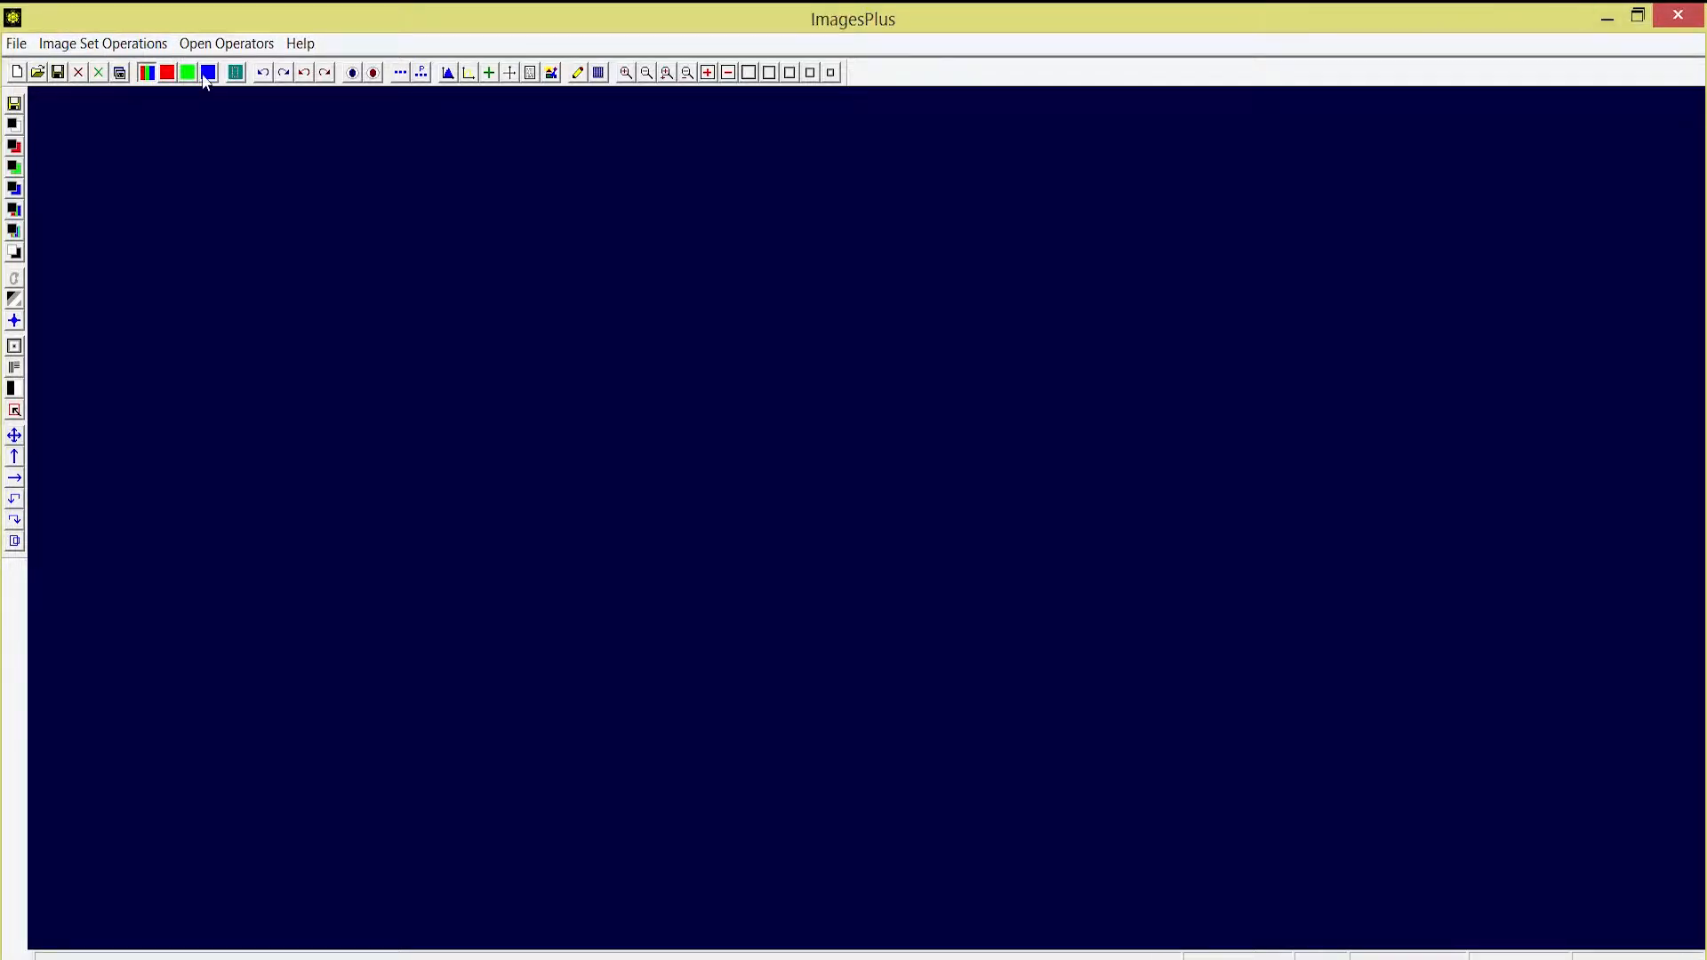
Open Automatic DSLR, OSC CCD, CCD Image Set Processing and move its dialog fully into view.
{"action": "left_click", "coordinate": [79, 46]}
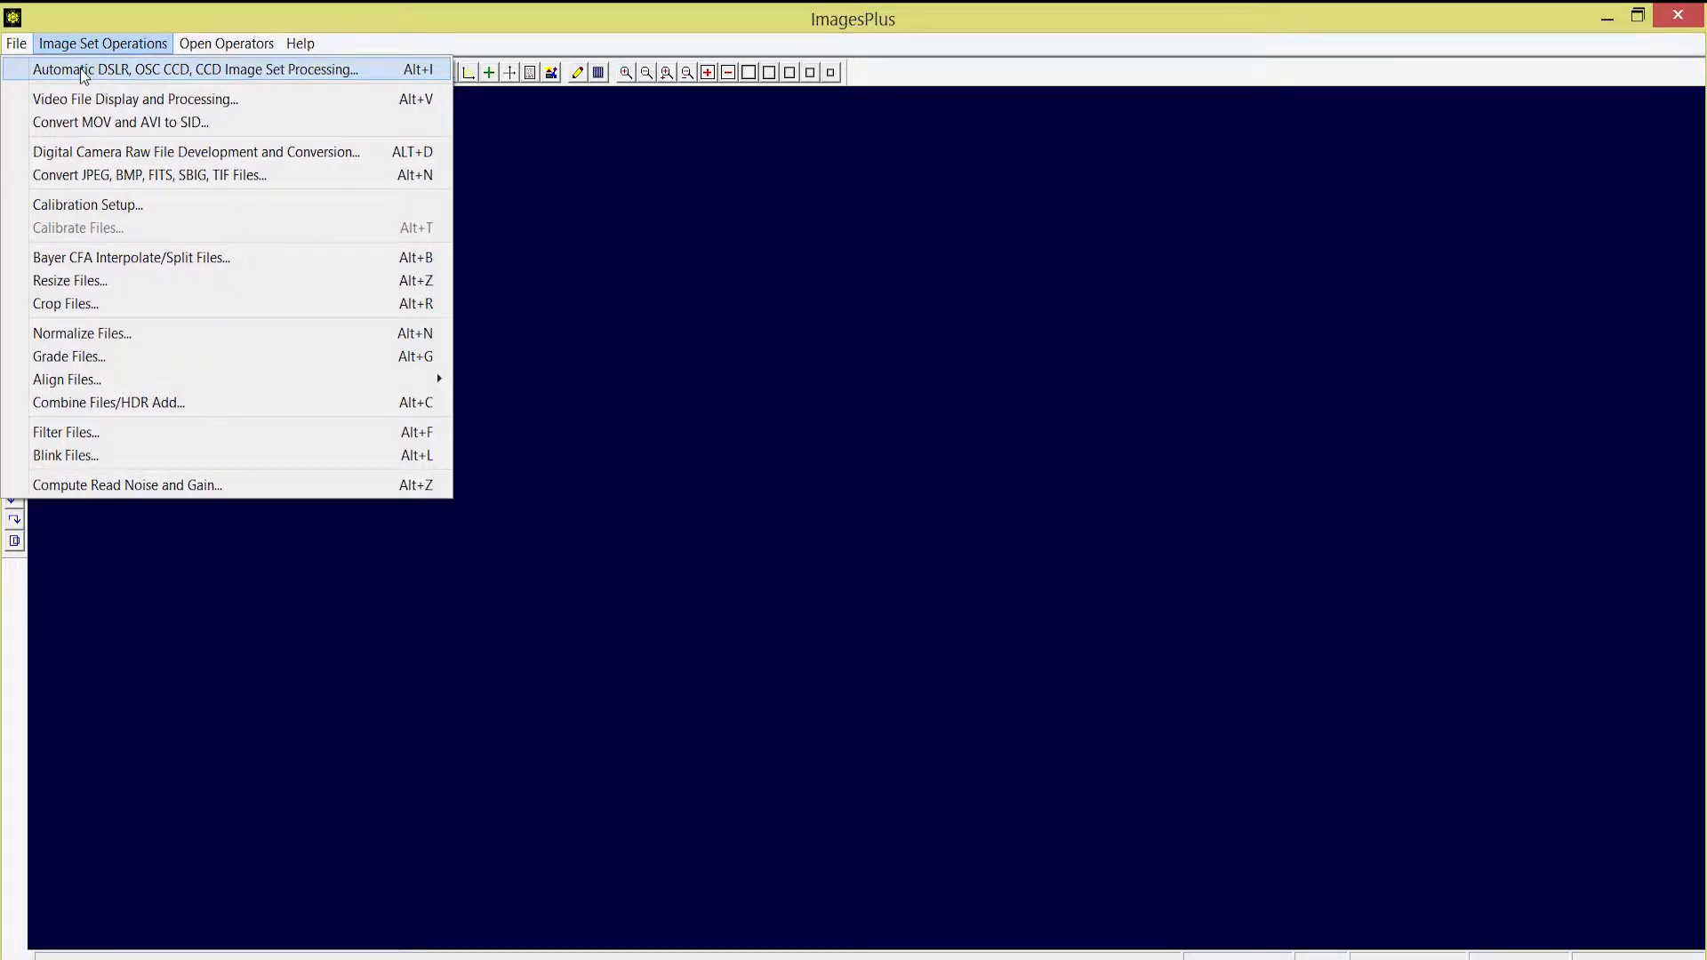
{"action": "left_click", "coordinate": [83, 71]}
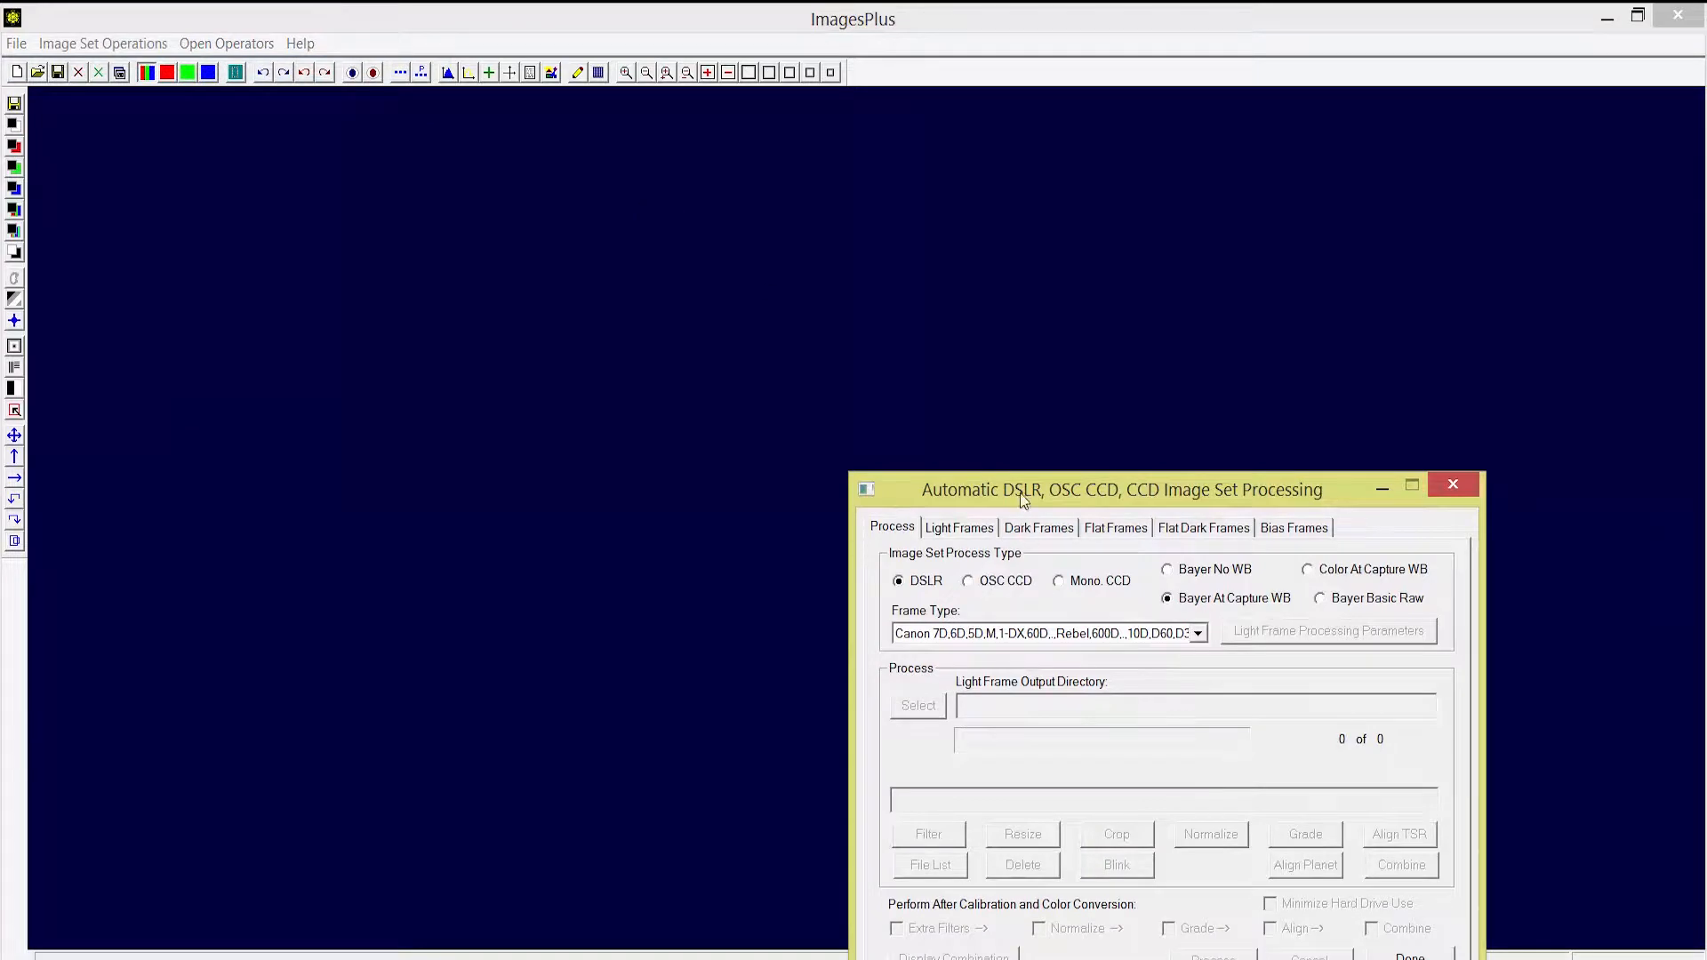
{"action": "left_click_drag", "start_coordinate": [1021, 492], "coordinate": [888, 253]}
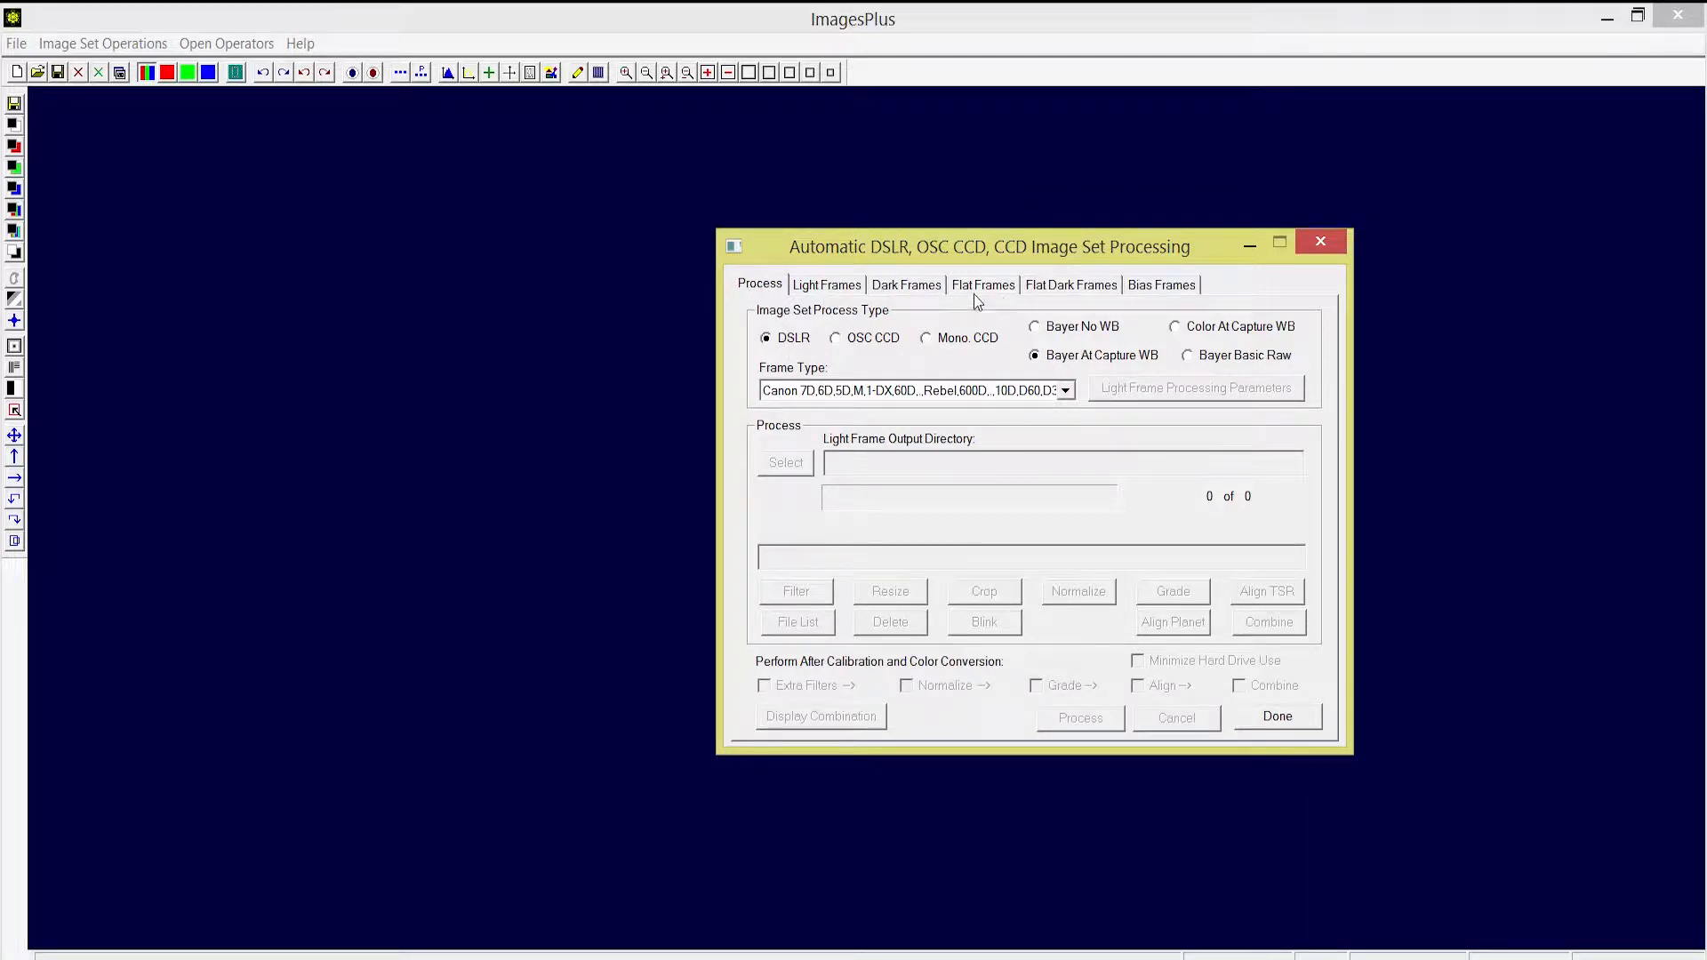
Load all the CR2 files from the 01 Rosette folder as light frames.
{"action": "left_click", "coordinate": [828, 286]}
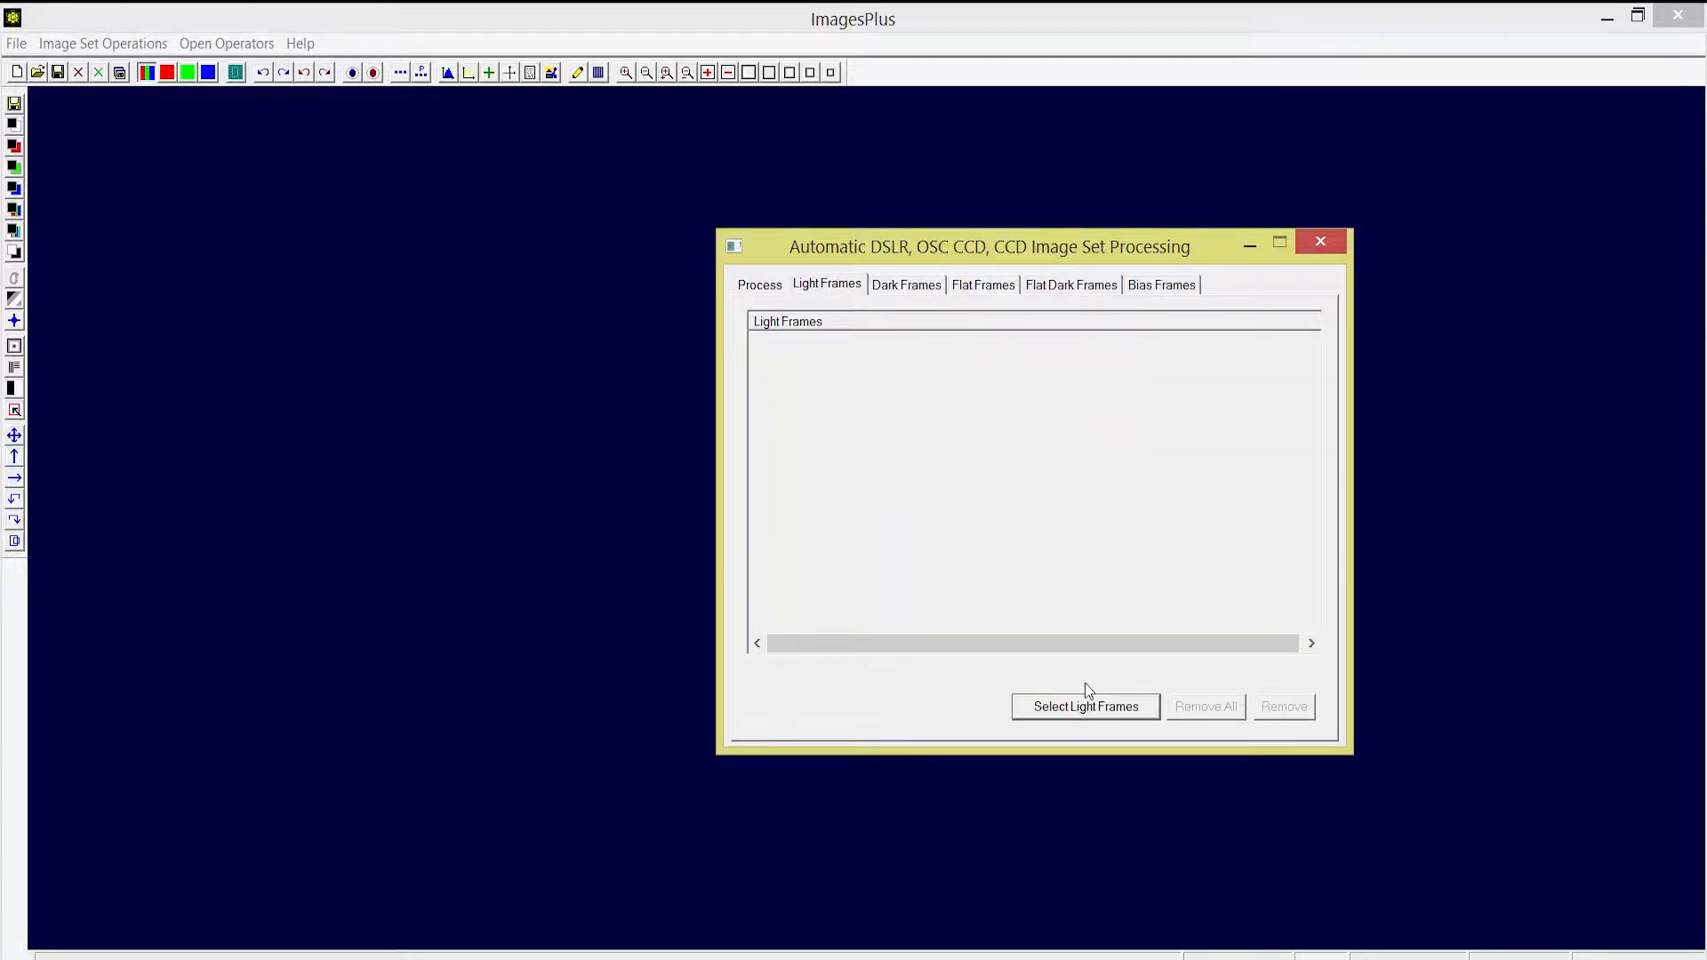
{"action": "left_click", "coordinate": [1078, 707]}
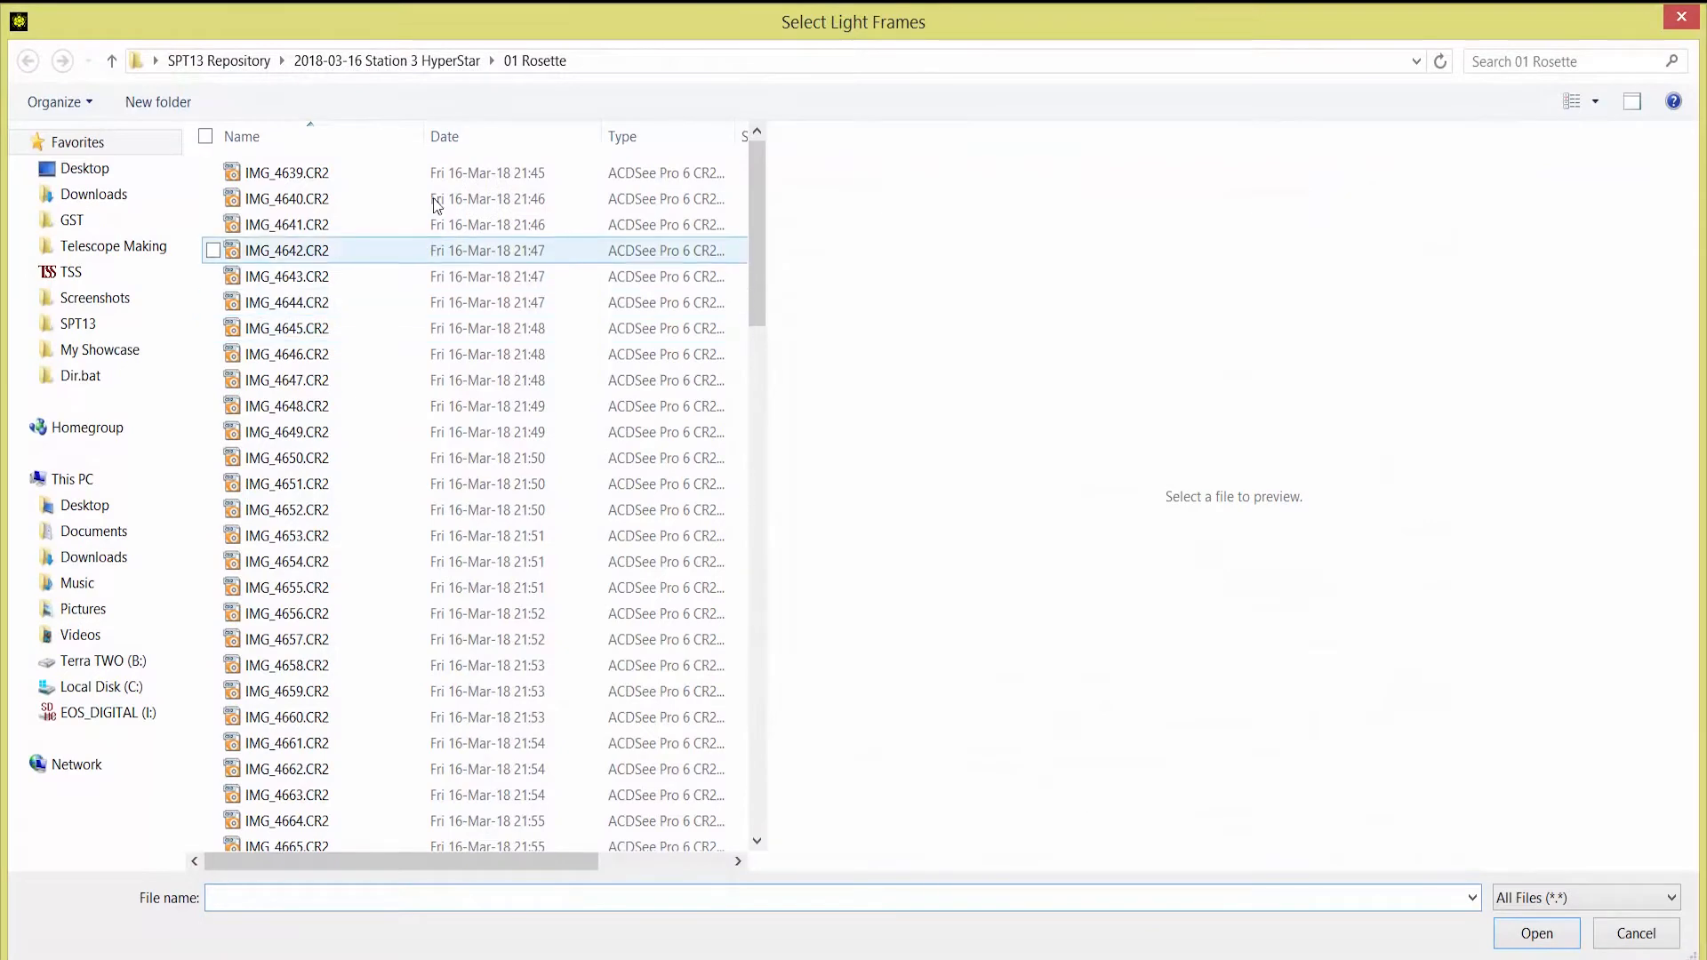
{"action": "left_click", "coordinate": [289, 172]}
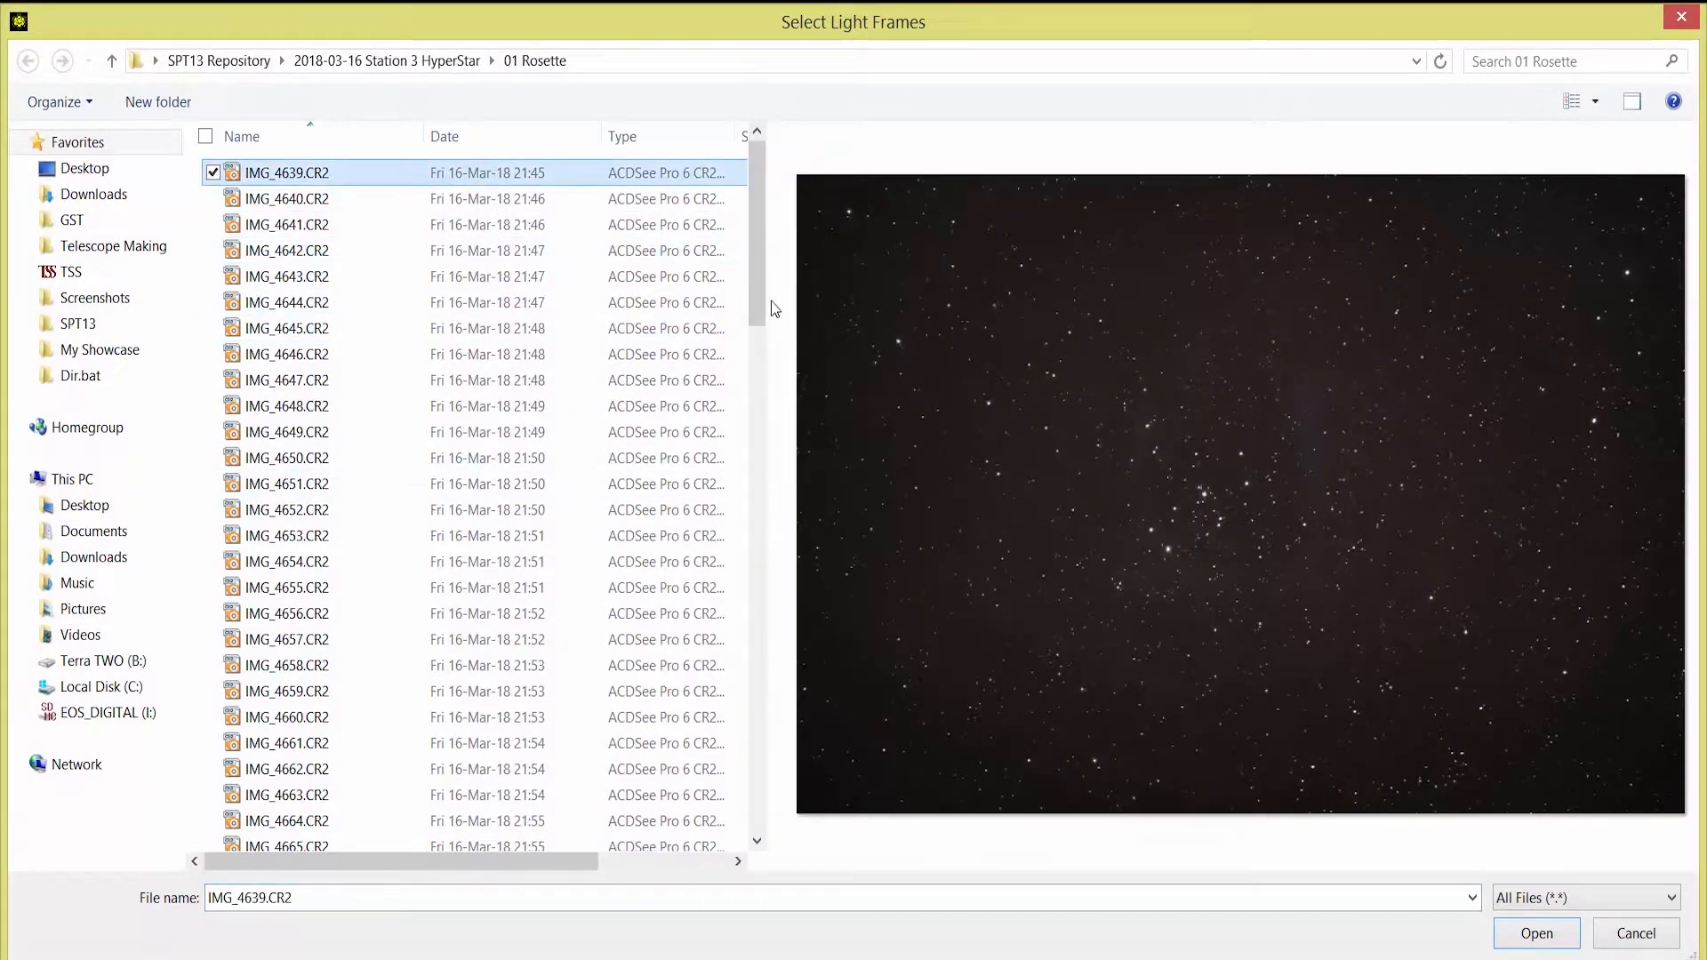
{"action": "key", "text": "ctrl+a"}
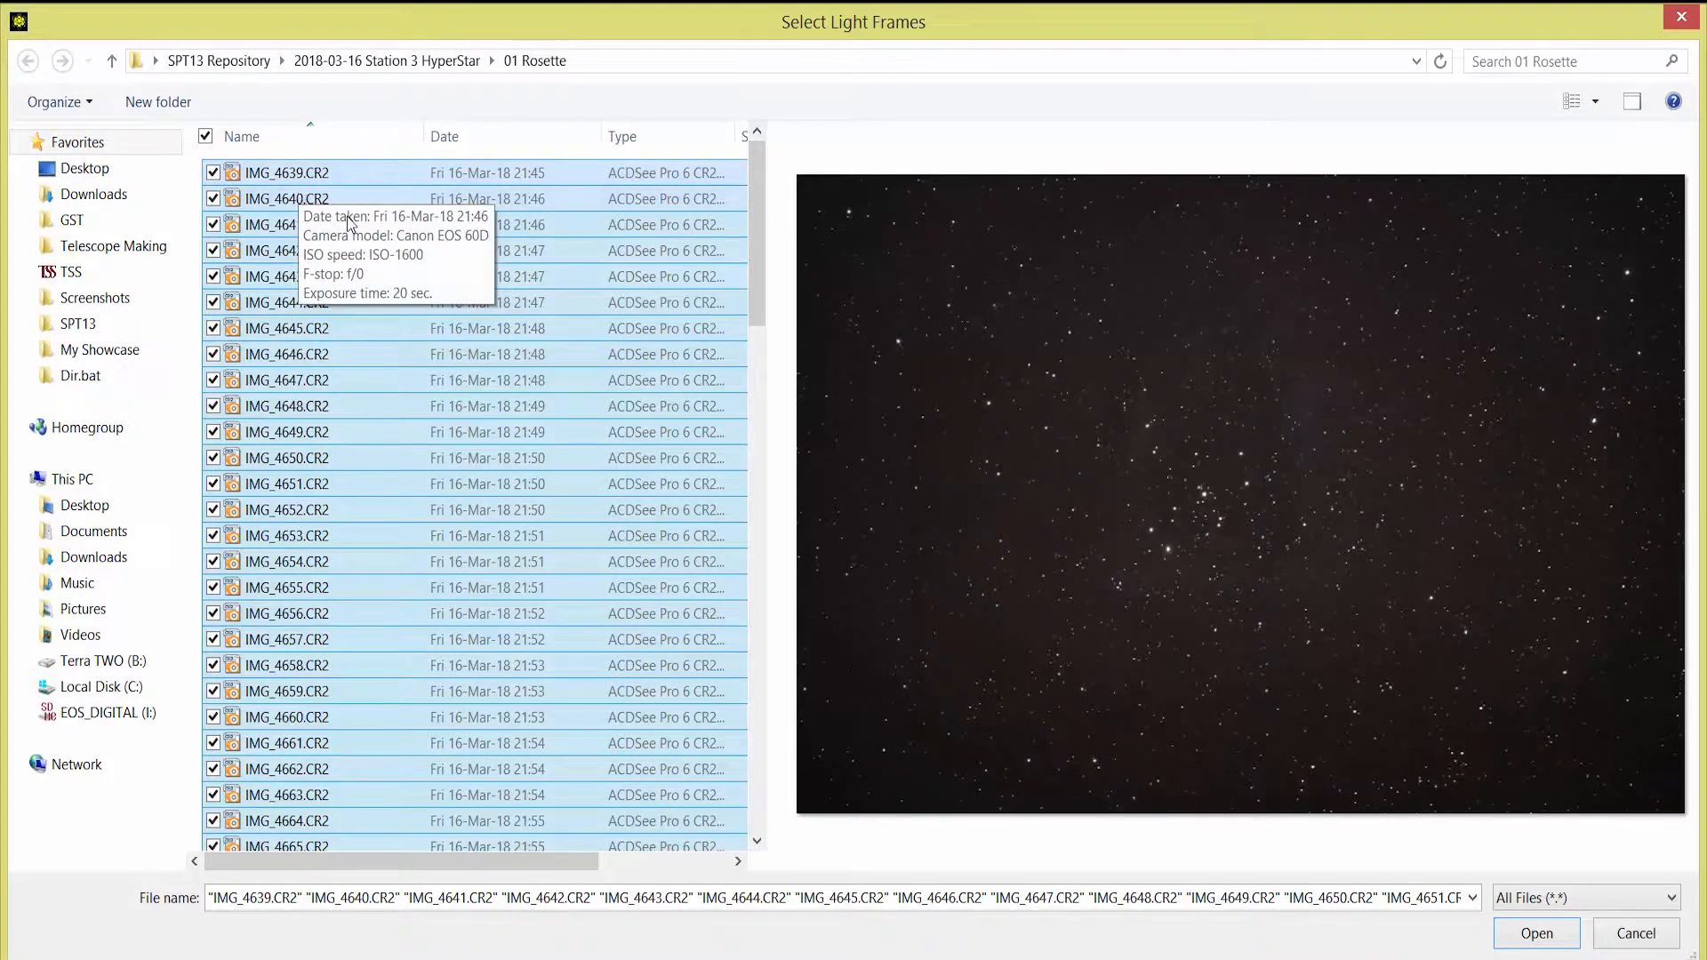
{"action": "left_click", "coordinate": [1538, 936]}
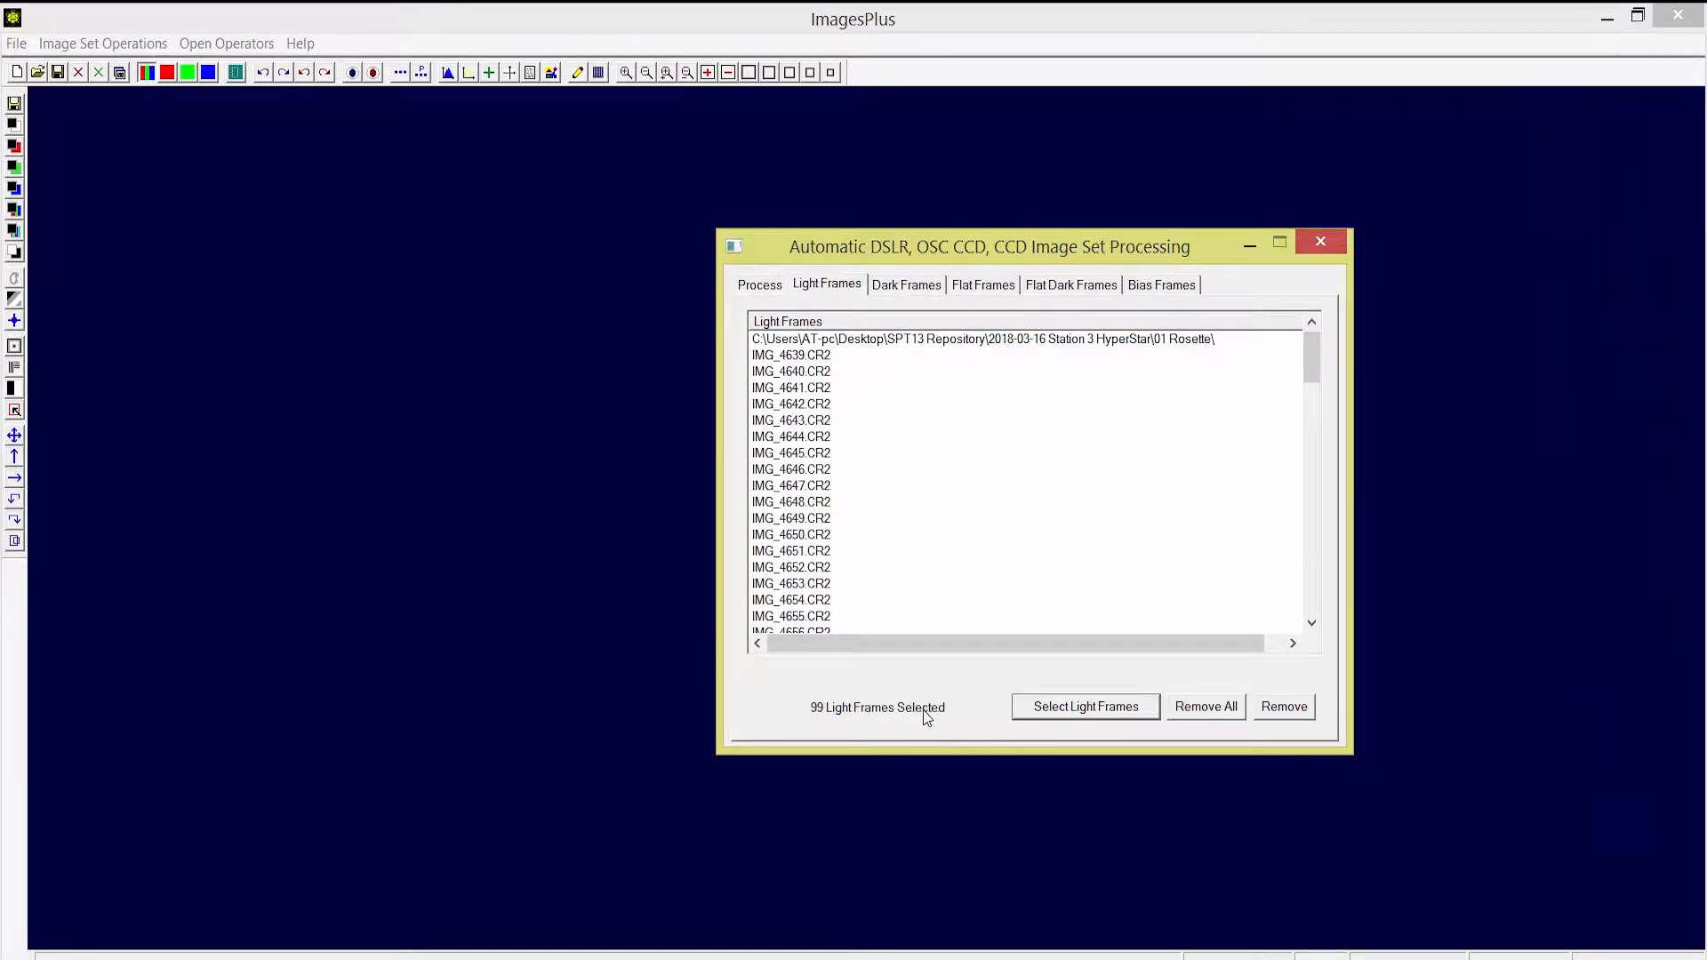
Load IMG_5173.CR2 through IMG_5182.CR2 from the Darks 20s folder as dark frames, leaving out MasterDark.fit.
{"action": "left_click", "coordinate": [902, 288]}
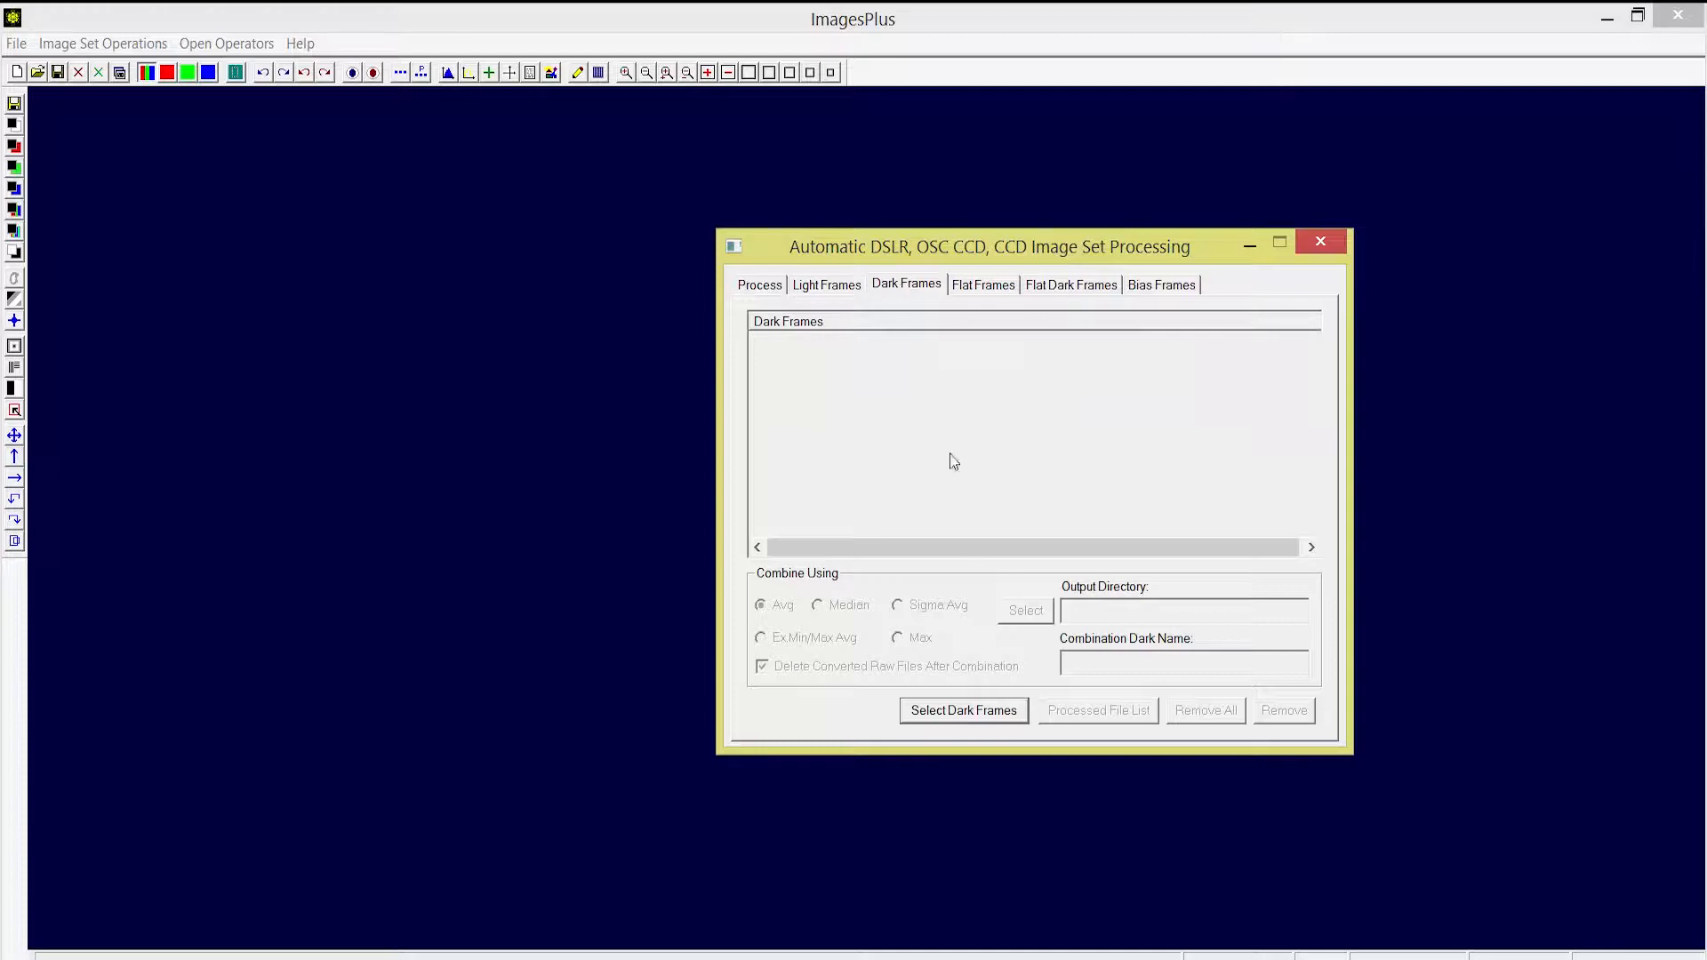
{"action": "left_click", "coordinate": [968, 711]}
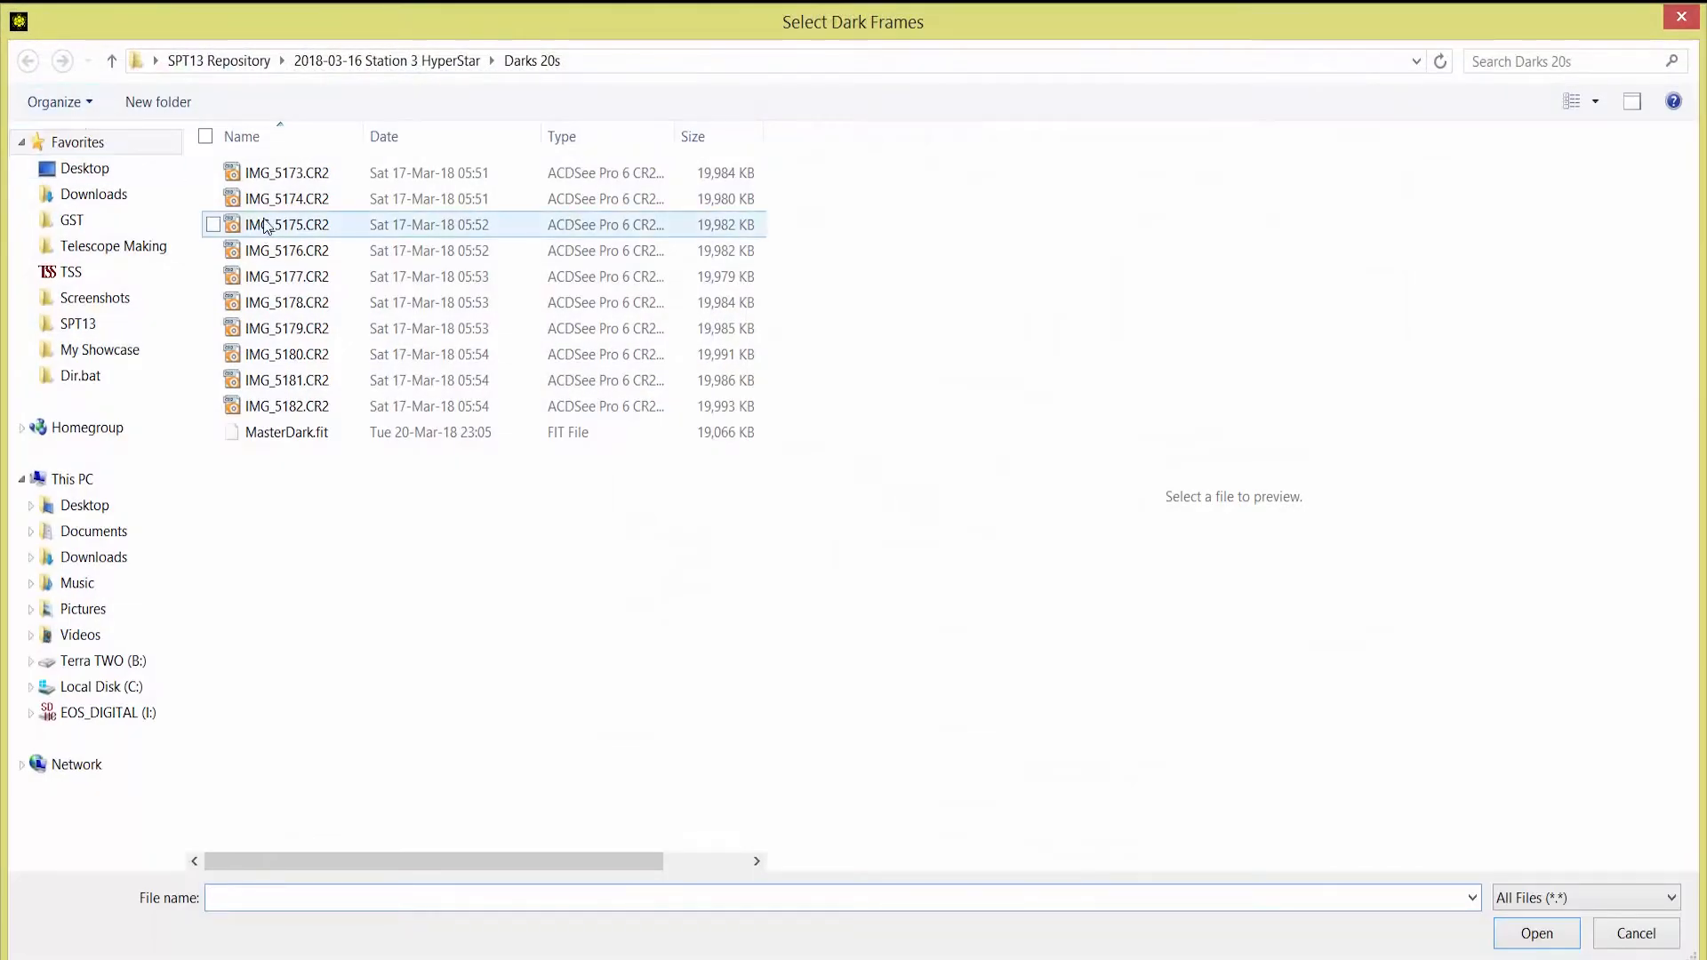
{"action": "left_click", "coordinate": [274, 175]}
{"action": "left_click", "coordinate": [291, 409], "text": "shift"}
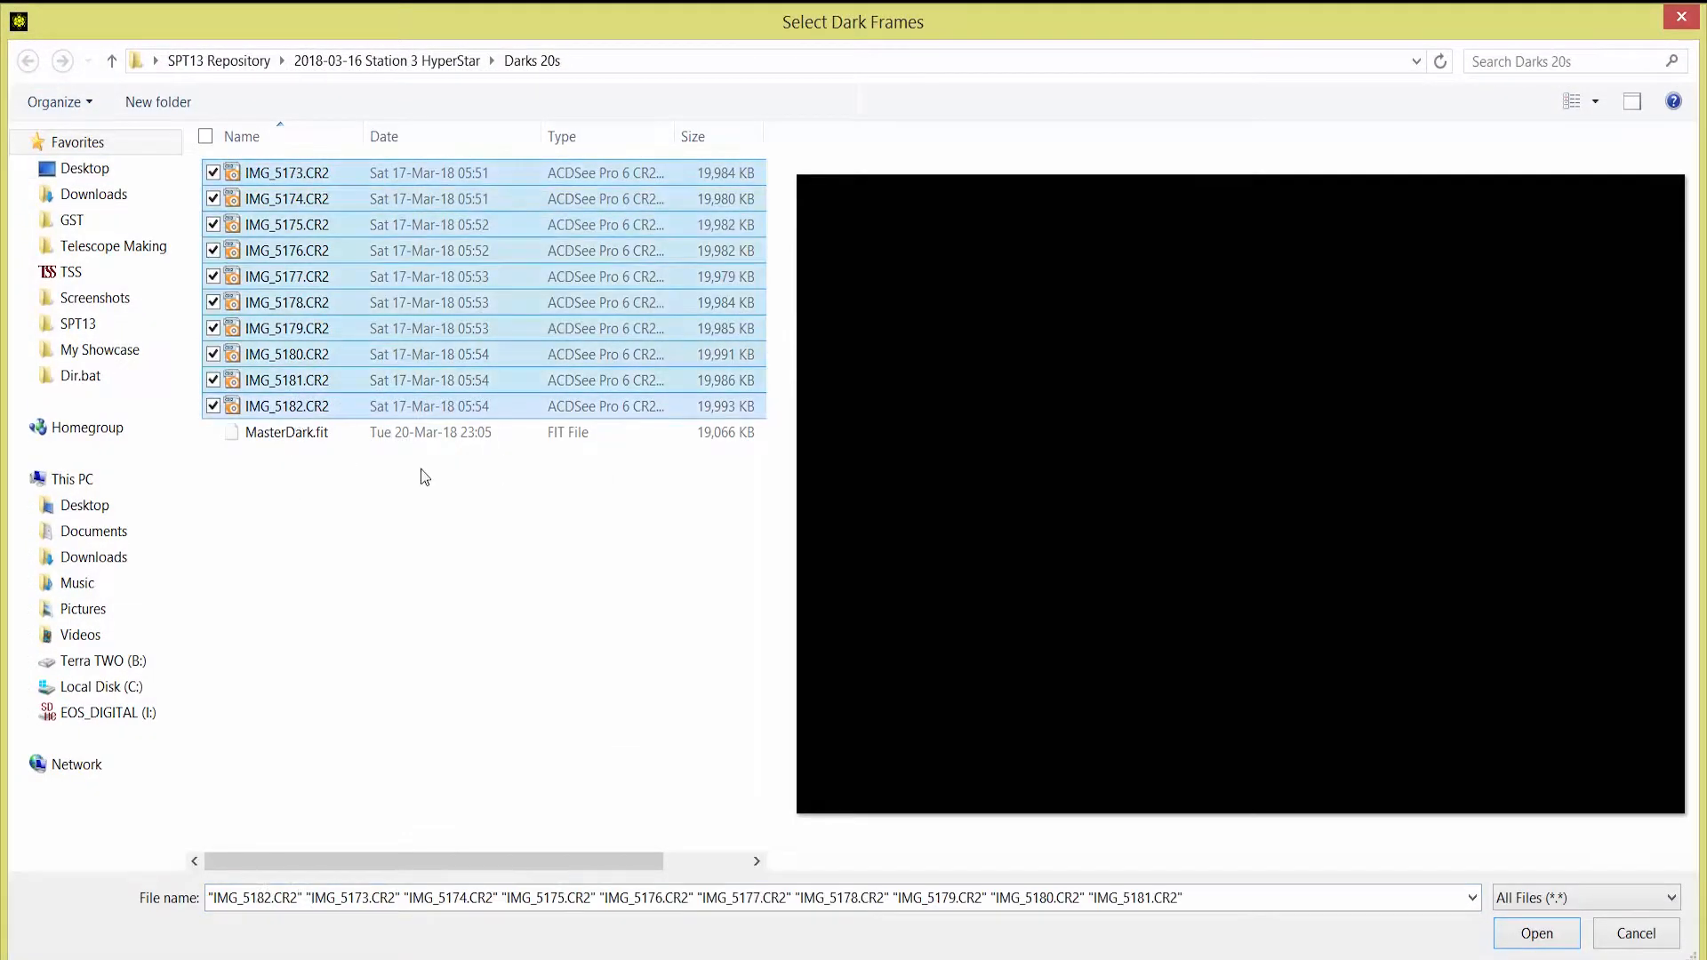
{"action": "left_click", "coordinate": [1537, 934]}
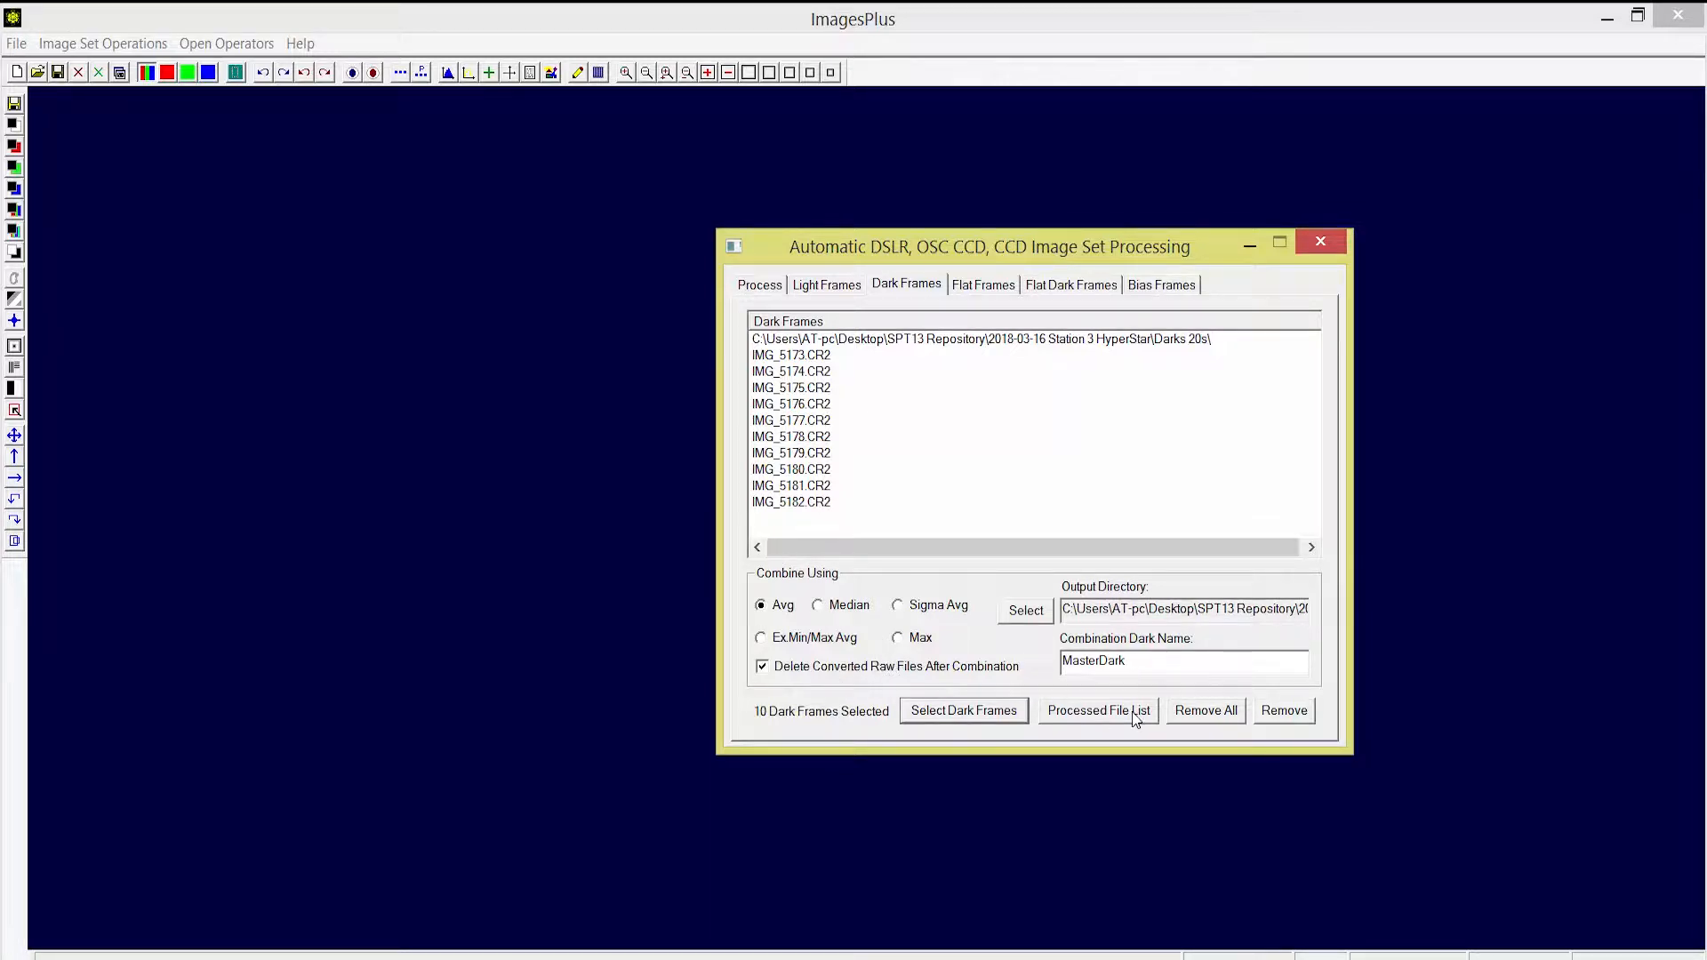
Load IMG_5154.CR2 through IMG_5172.CR2 from the Flats folder as flat frames.
{"action": "left_click", "coordinate": [972, 289]}
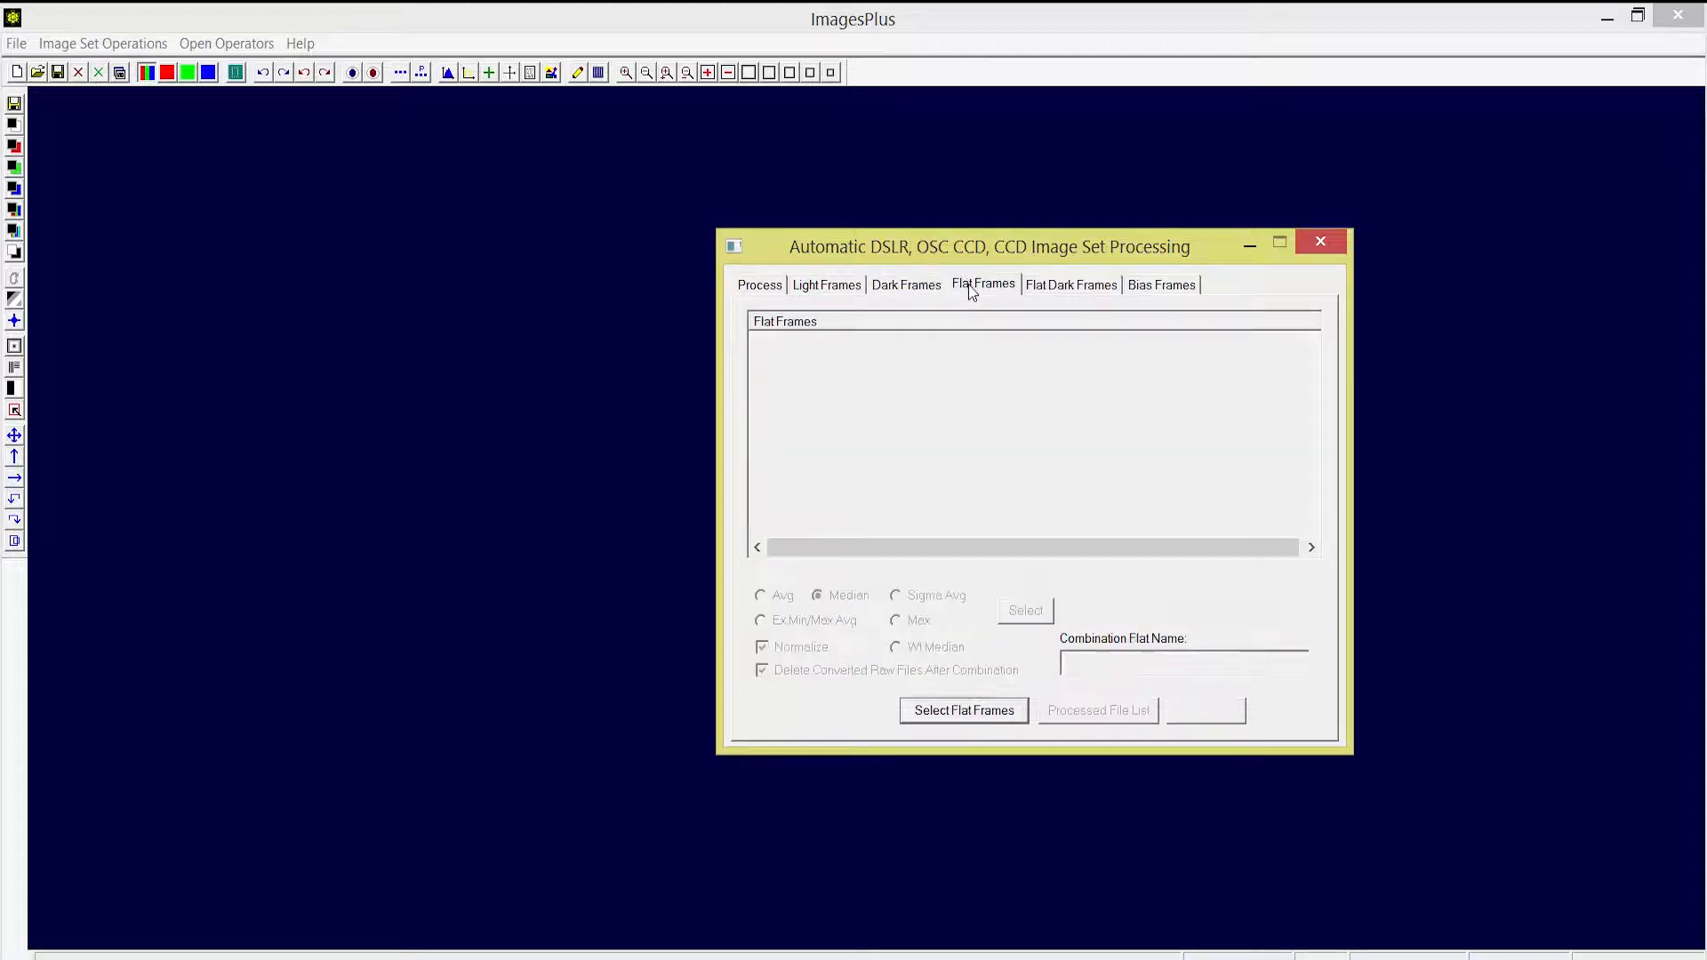
{"action": "left_click", "coordinate": [980, 714]}
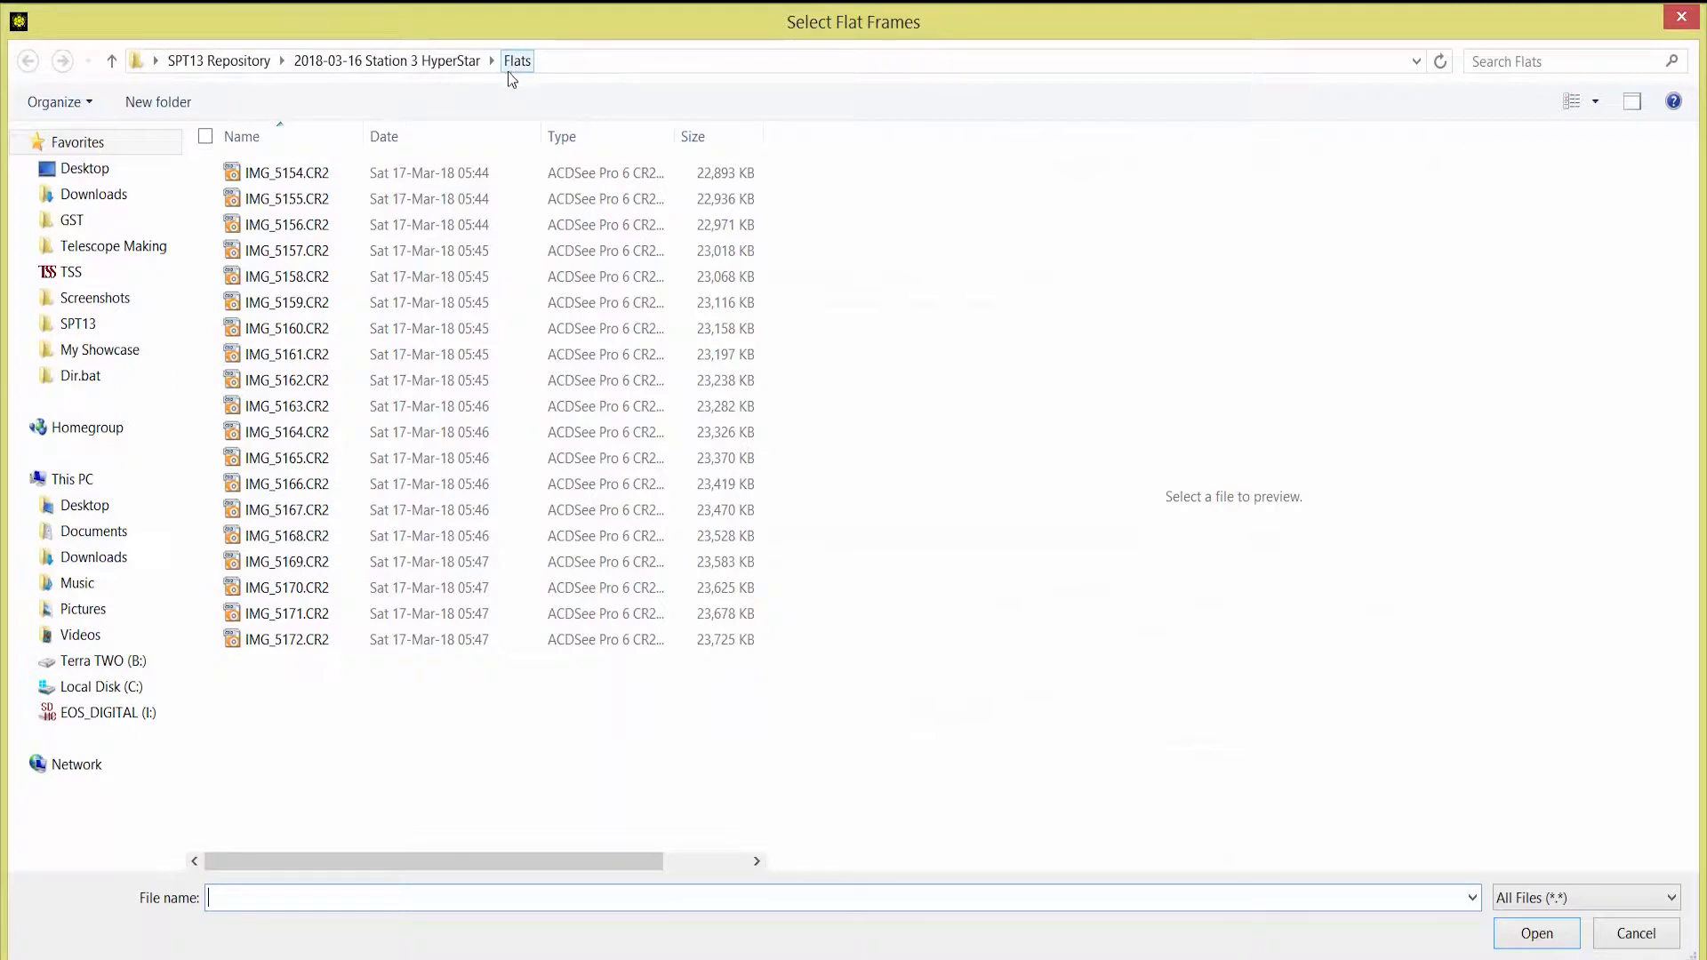
{"action": "left_click", "coordinate": [281, 179]}
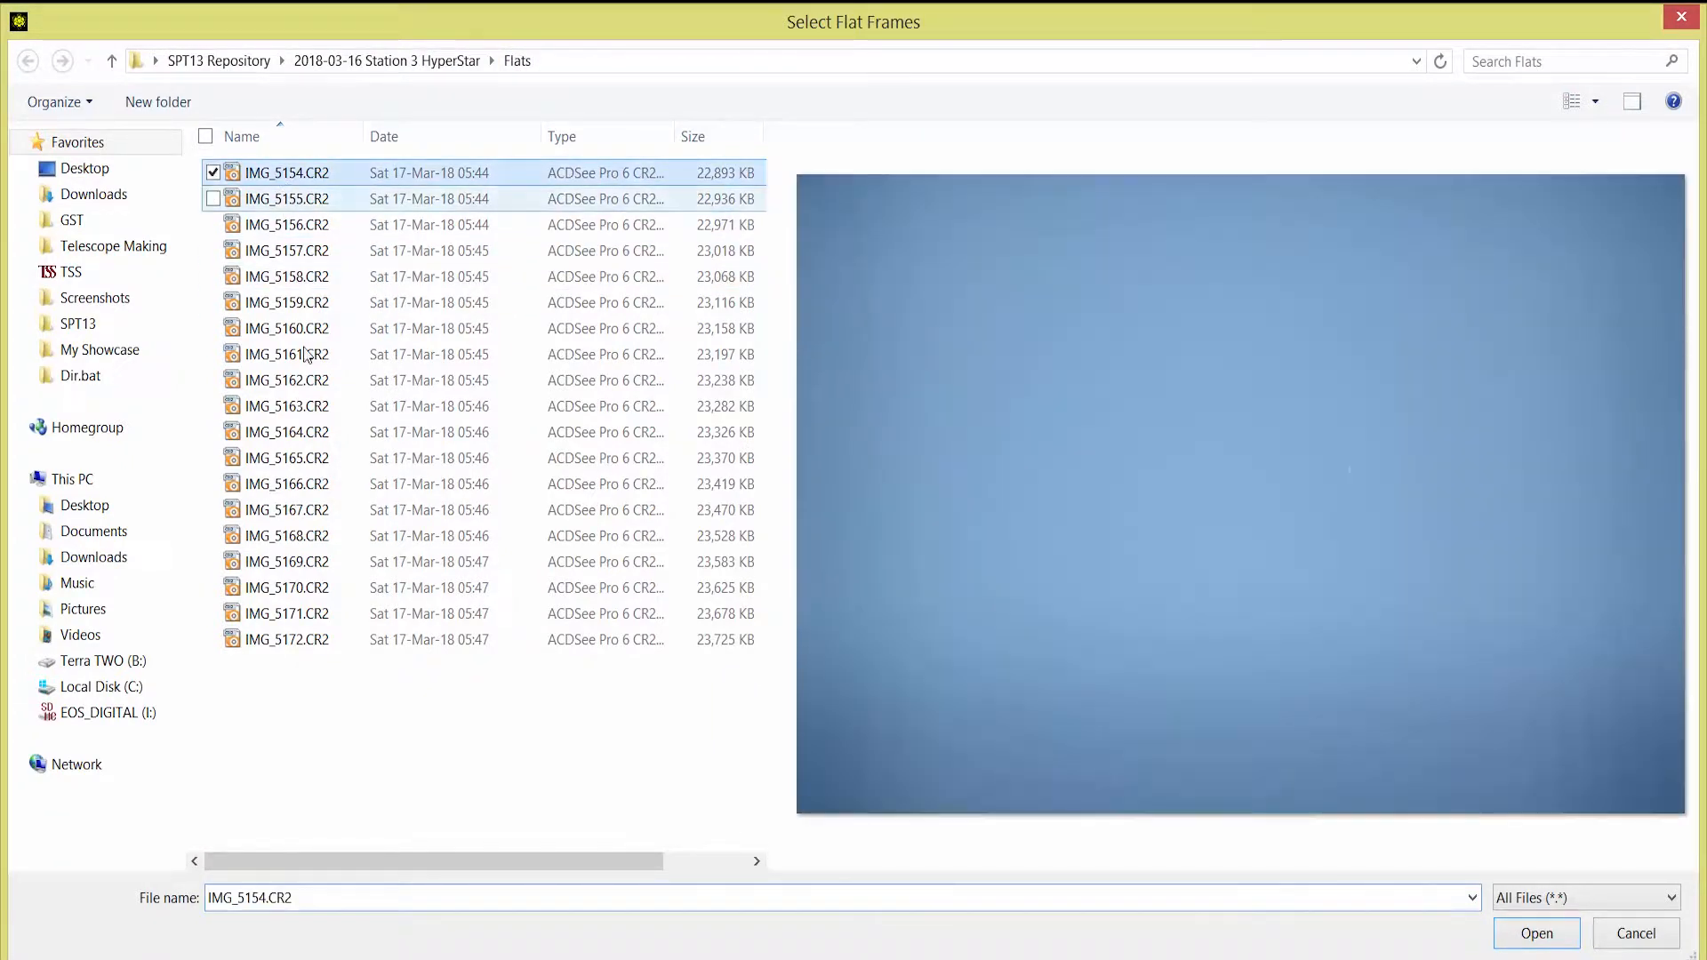
{"action": "left_click", "coordinate": [316, 648], "text": "shift"}
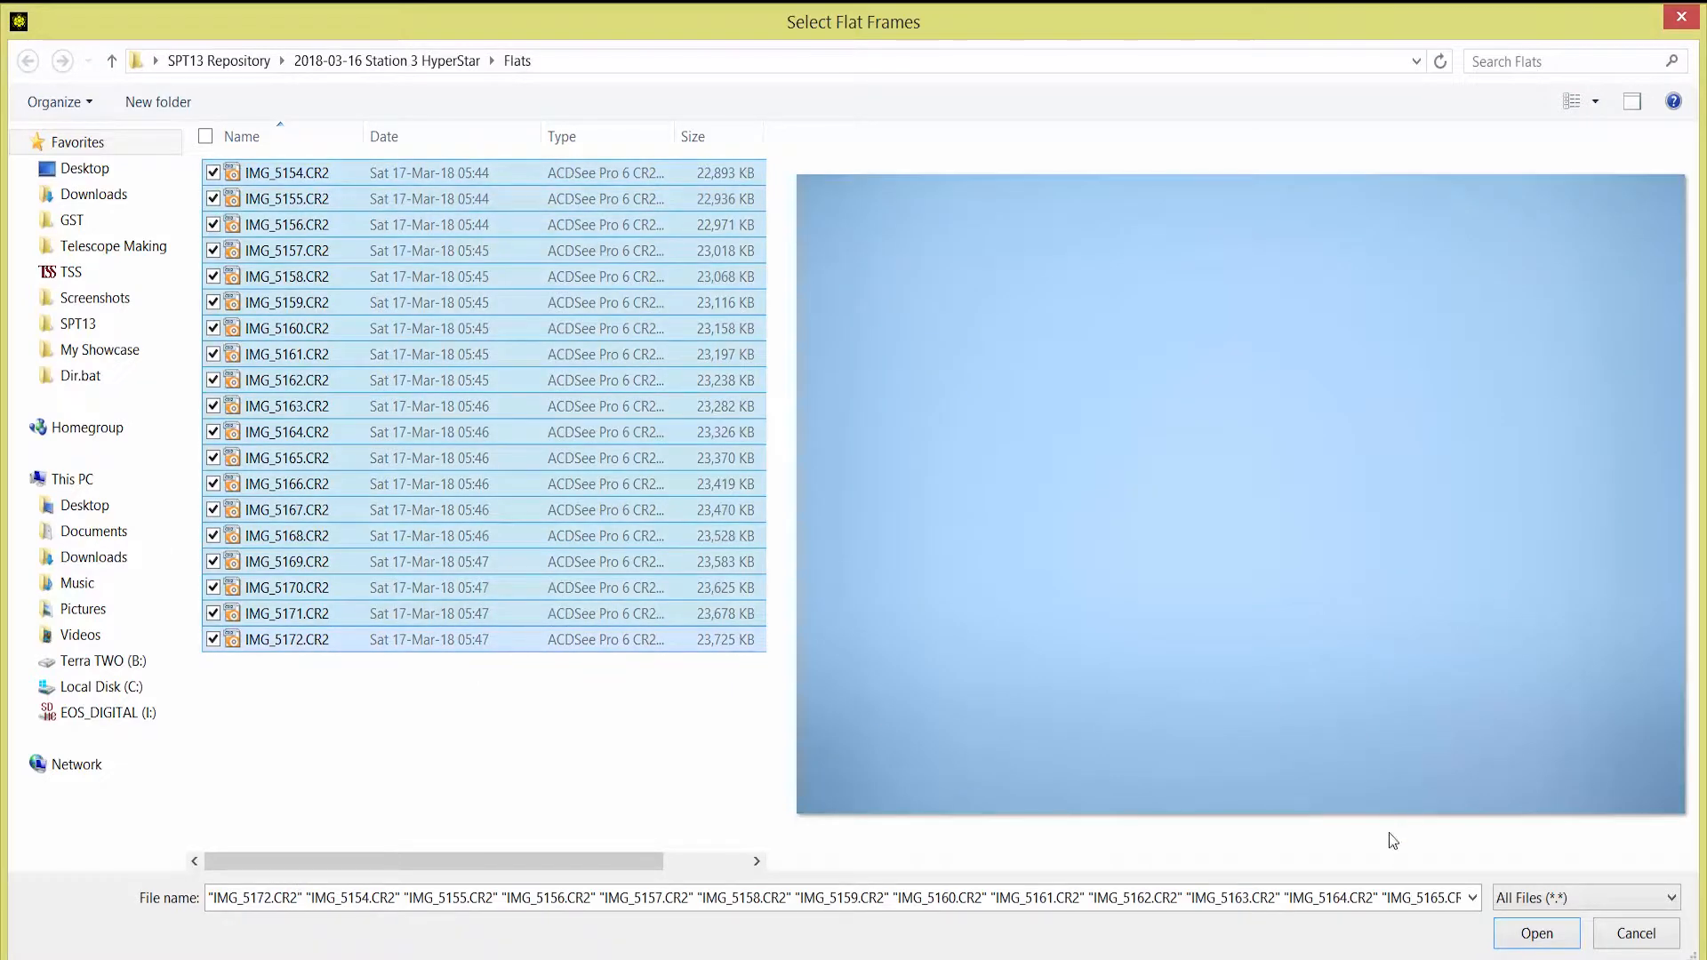
{"action": "left_click", "coordinate": [1533, 932]}
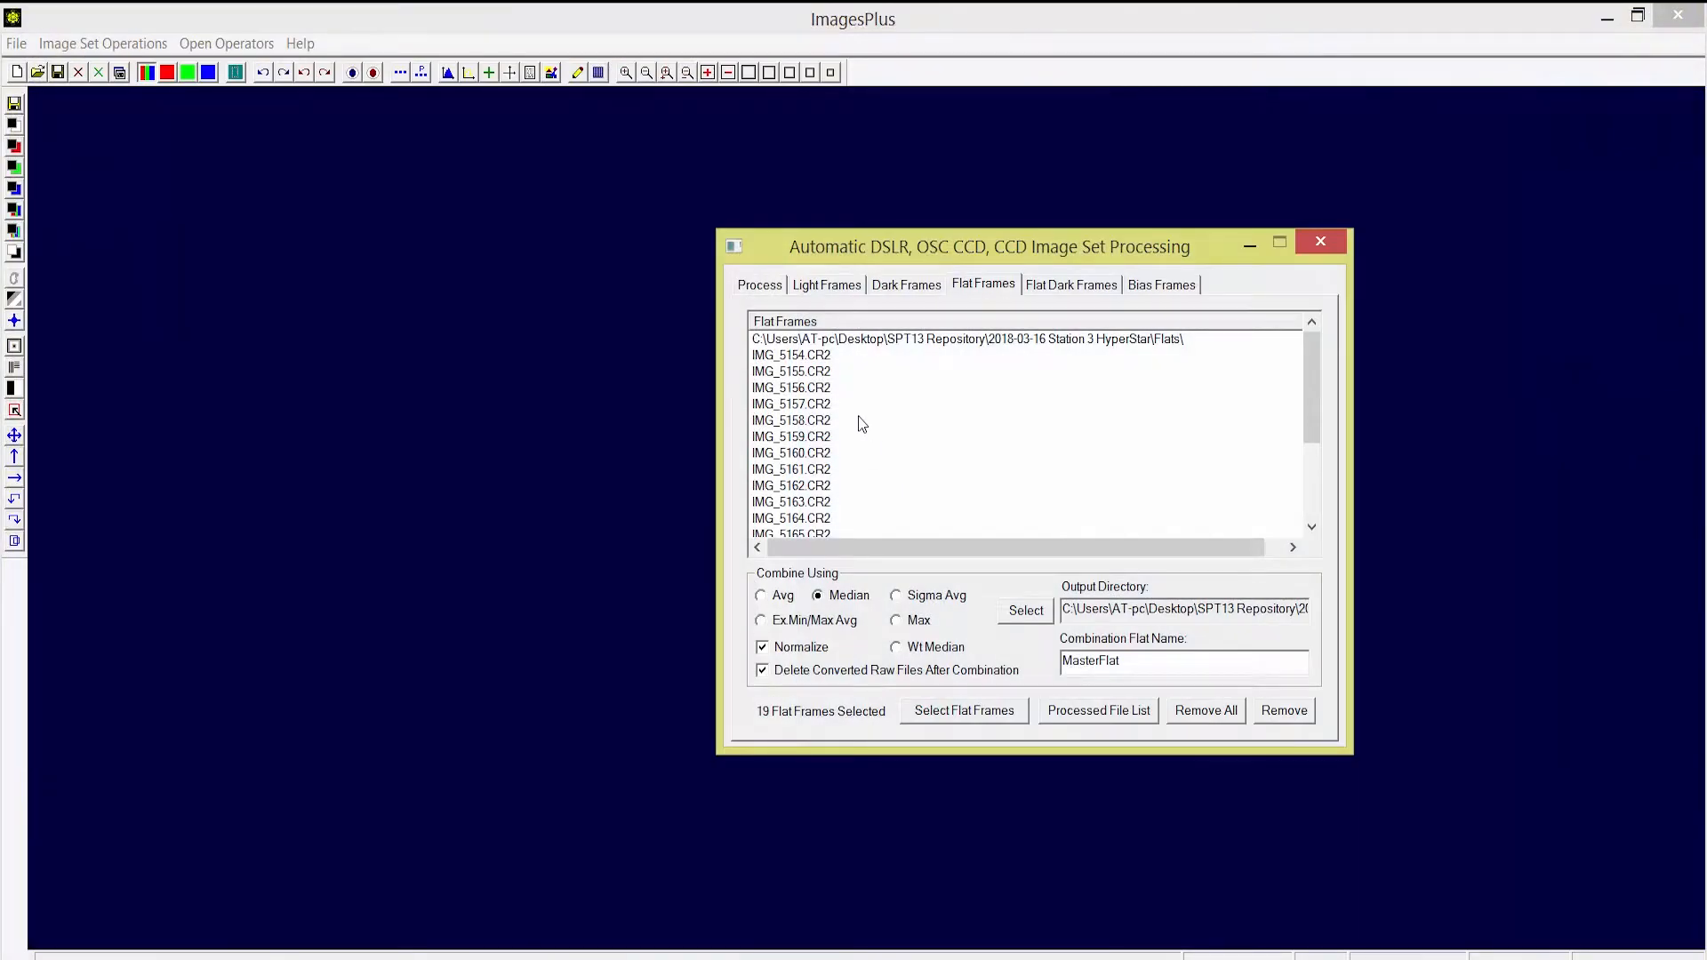
Choose the Canon 7D, 6D, 5D, 60D, 600D group as the frame type in the process settings.
{"action": "left_click", "coordinate": [760, 285]}
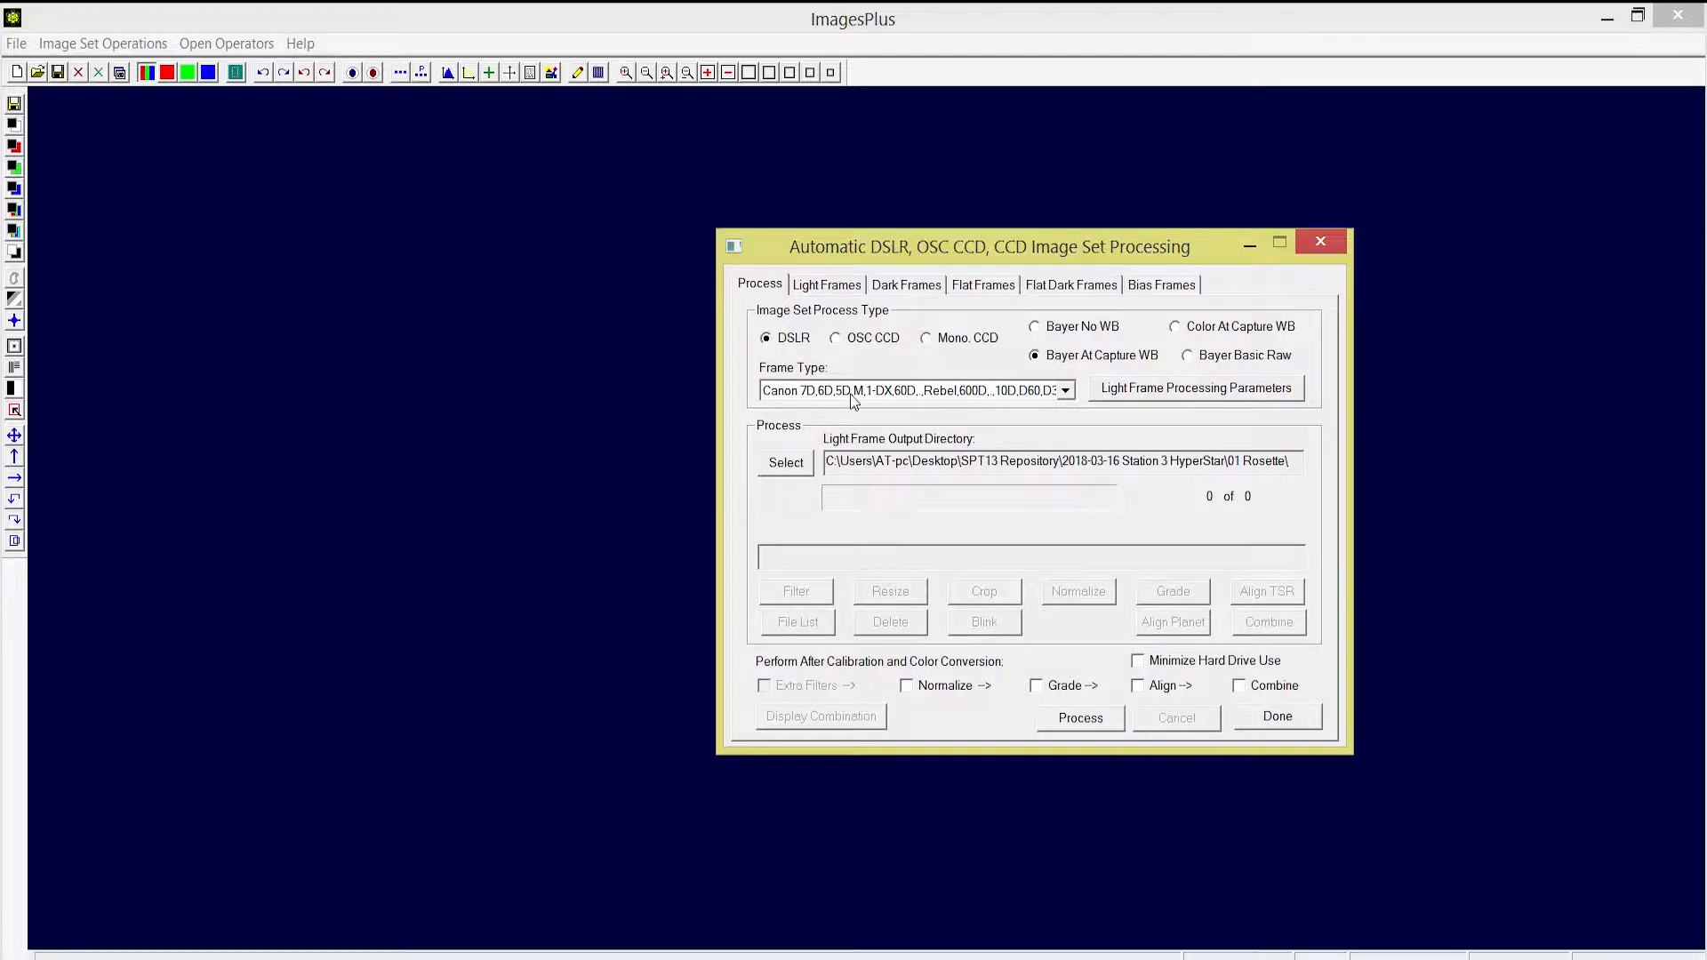
{"action": "left_click", "coordinate": [1067, 392]}
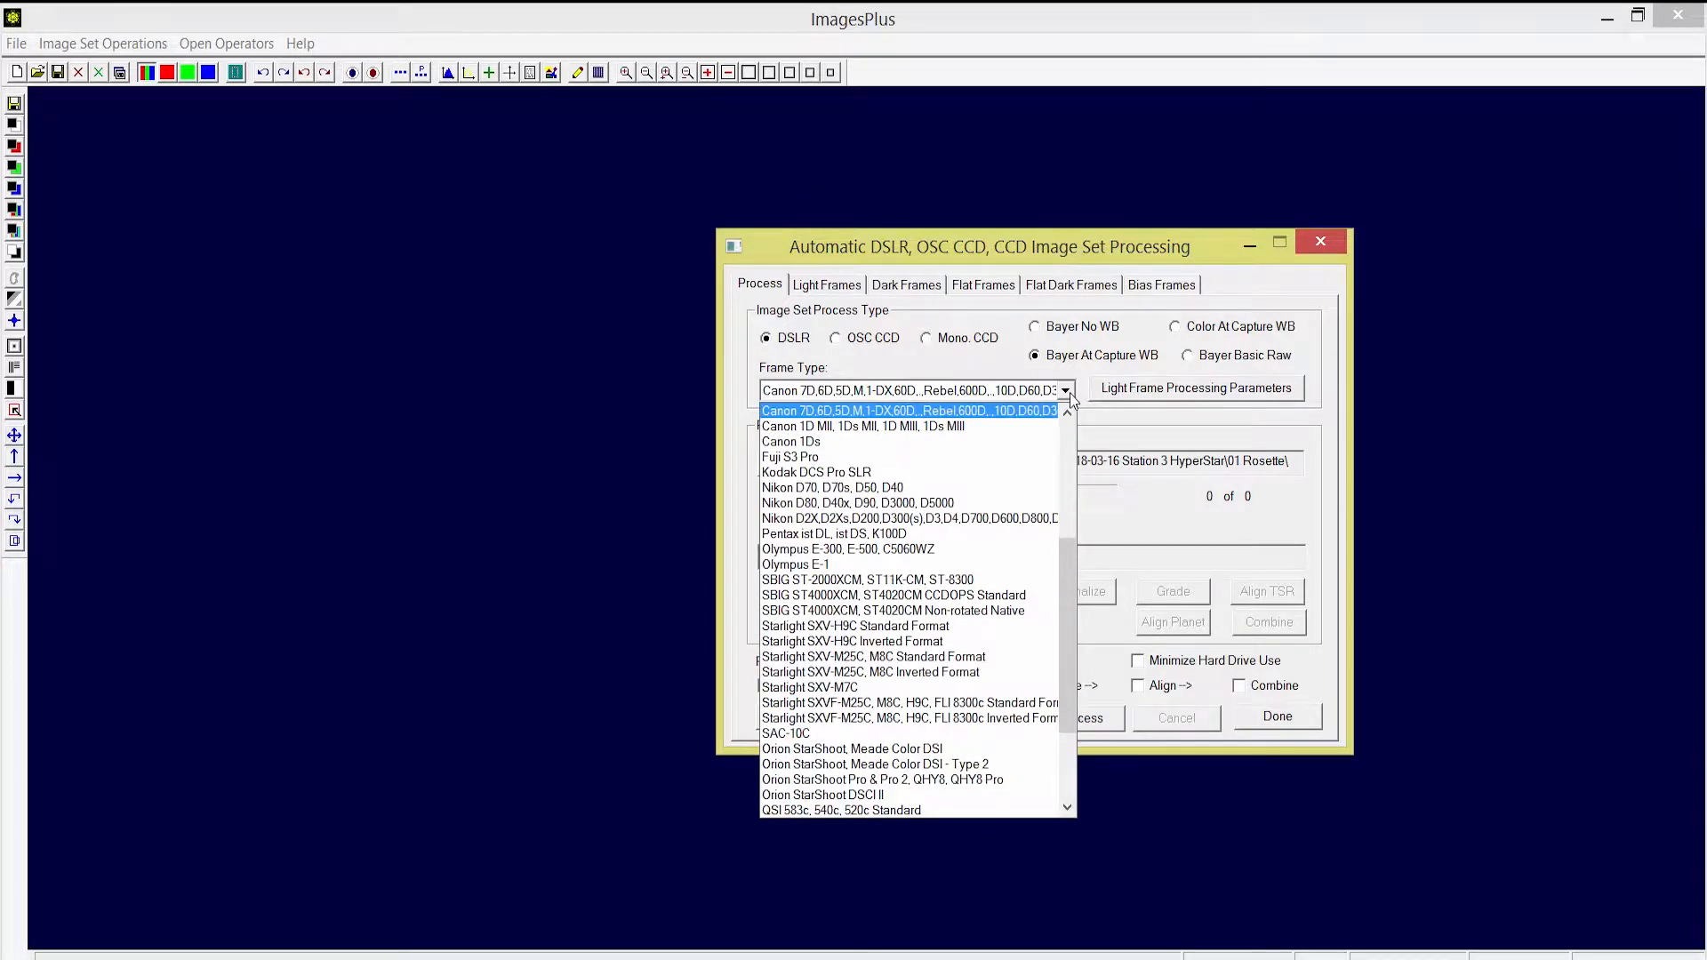
{"action": "left_click", "coordinate": [900, 418]}
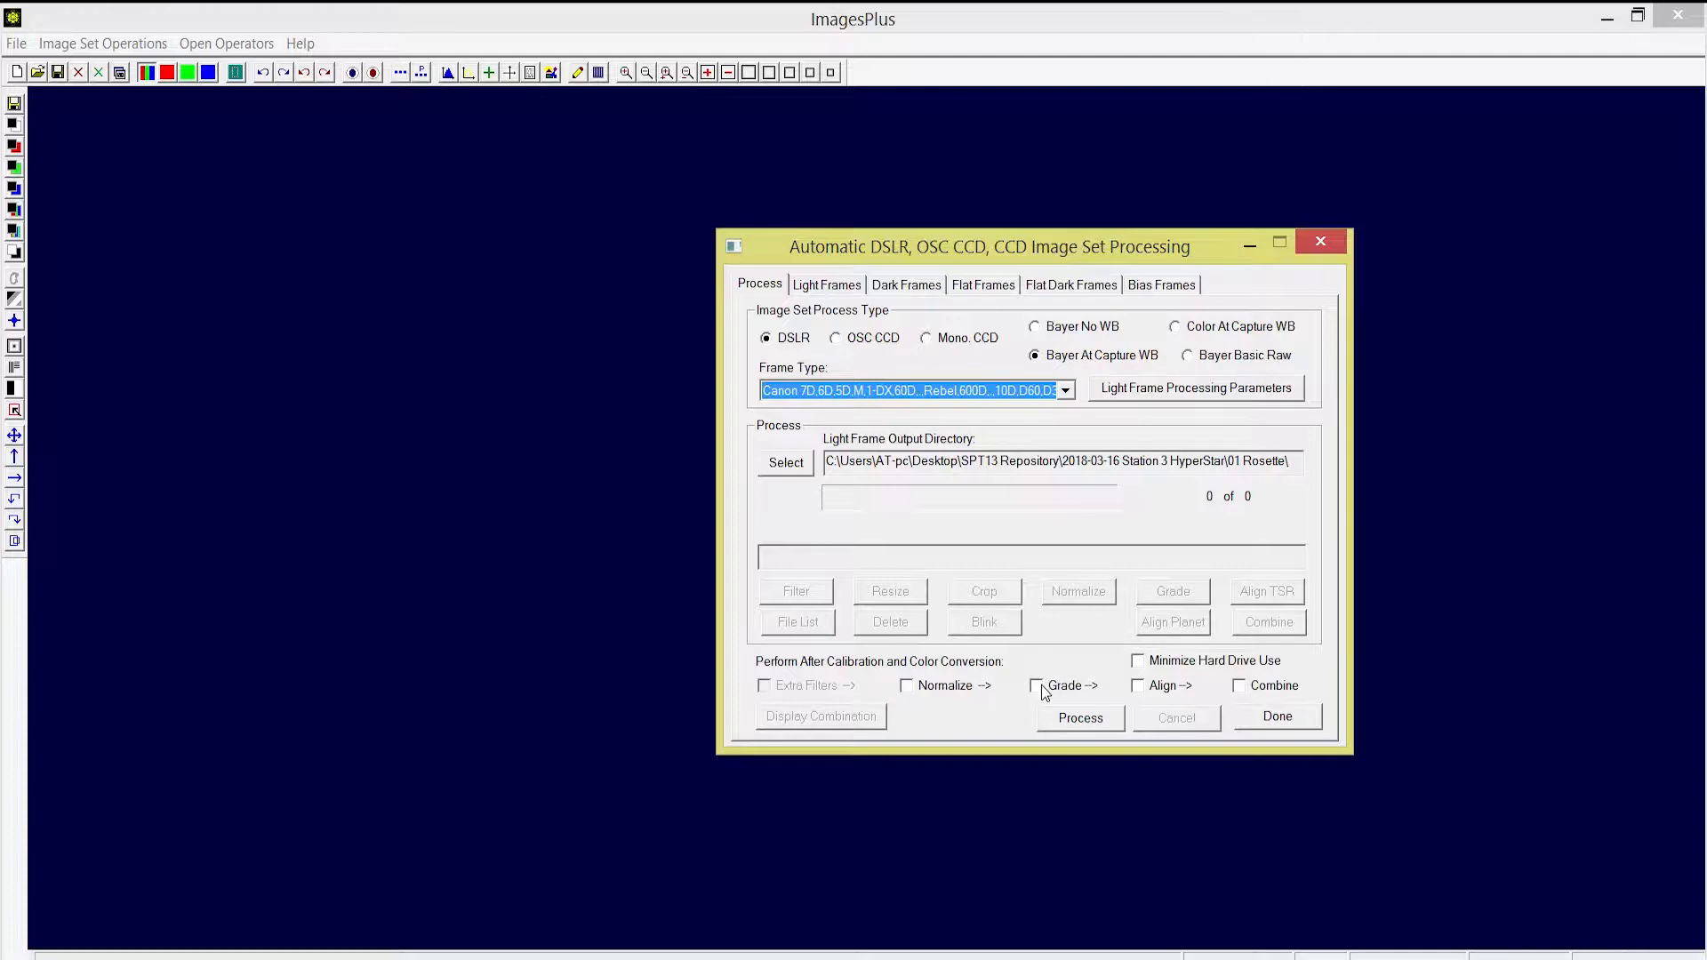
Enable Normalize and Grade after calibration and color conversion, and start processing the image set.
{"action": "left_click", "coordinate": [907, 687]}
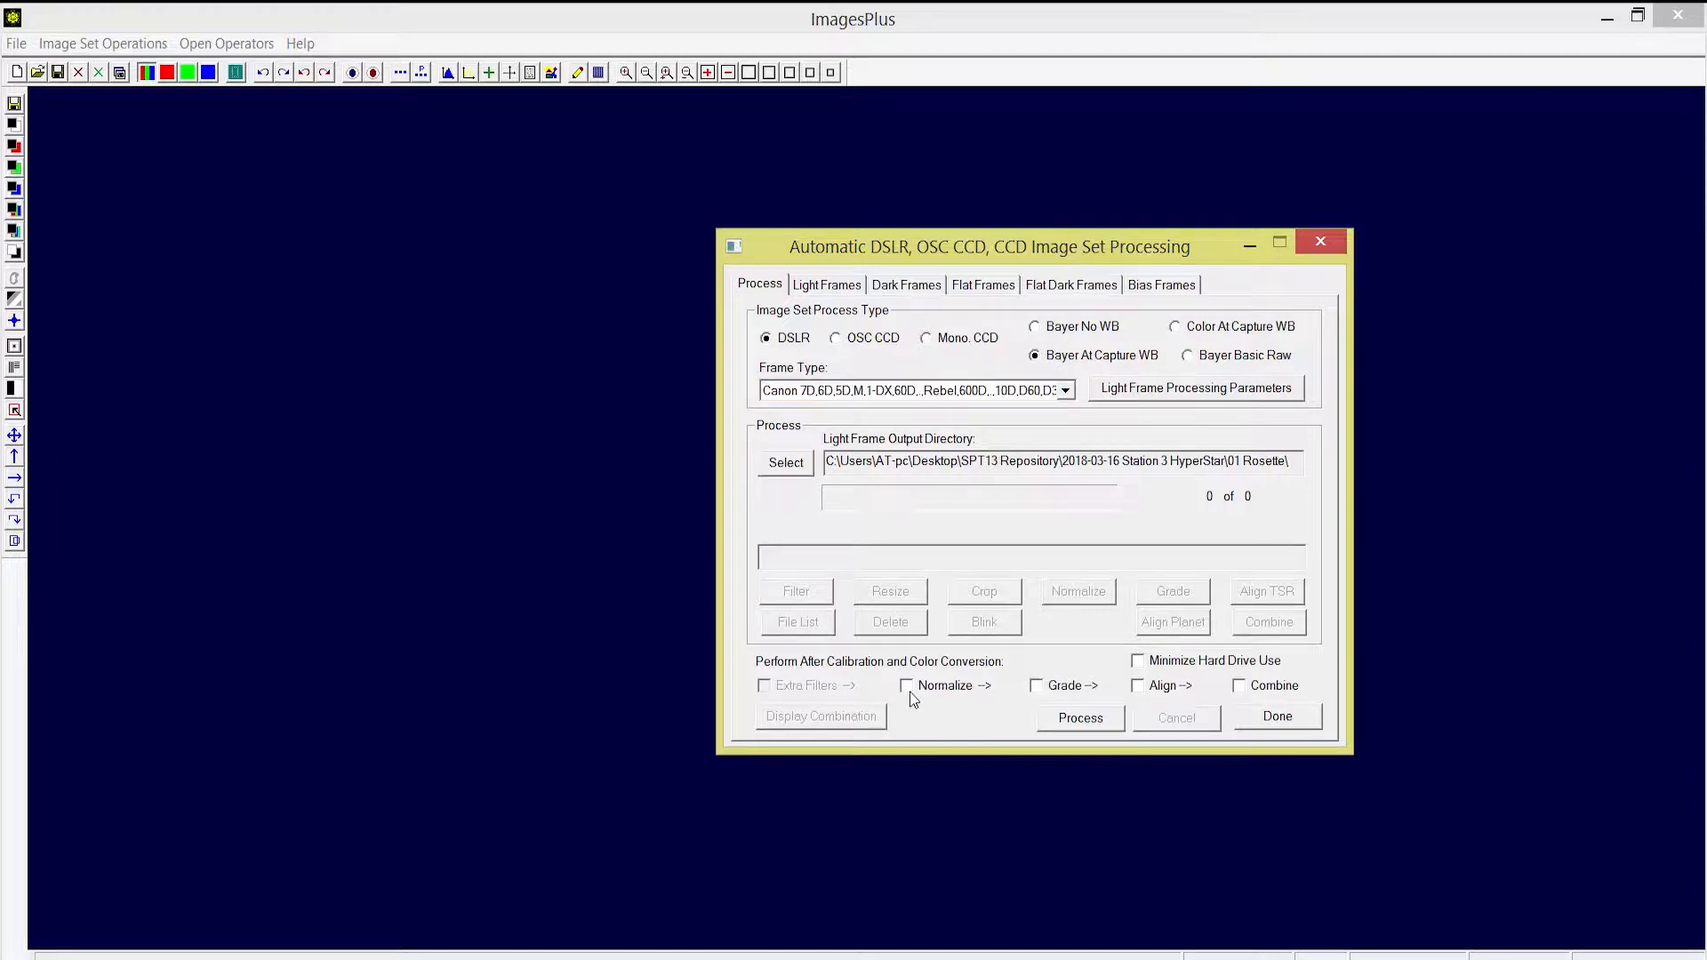
{"action": "left_click", "coordinate": [1042, 690]}
{"action": "left_click", "coordinate": [1079, 714]}
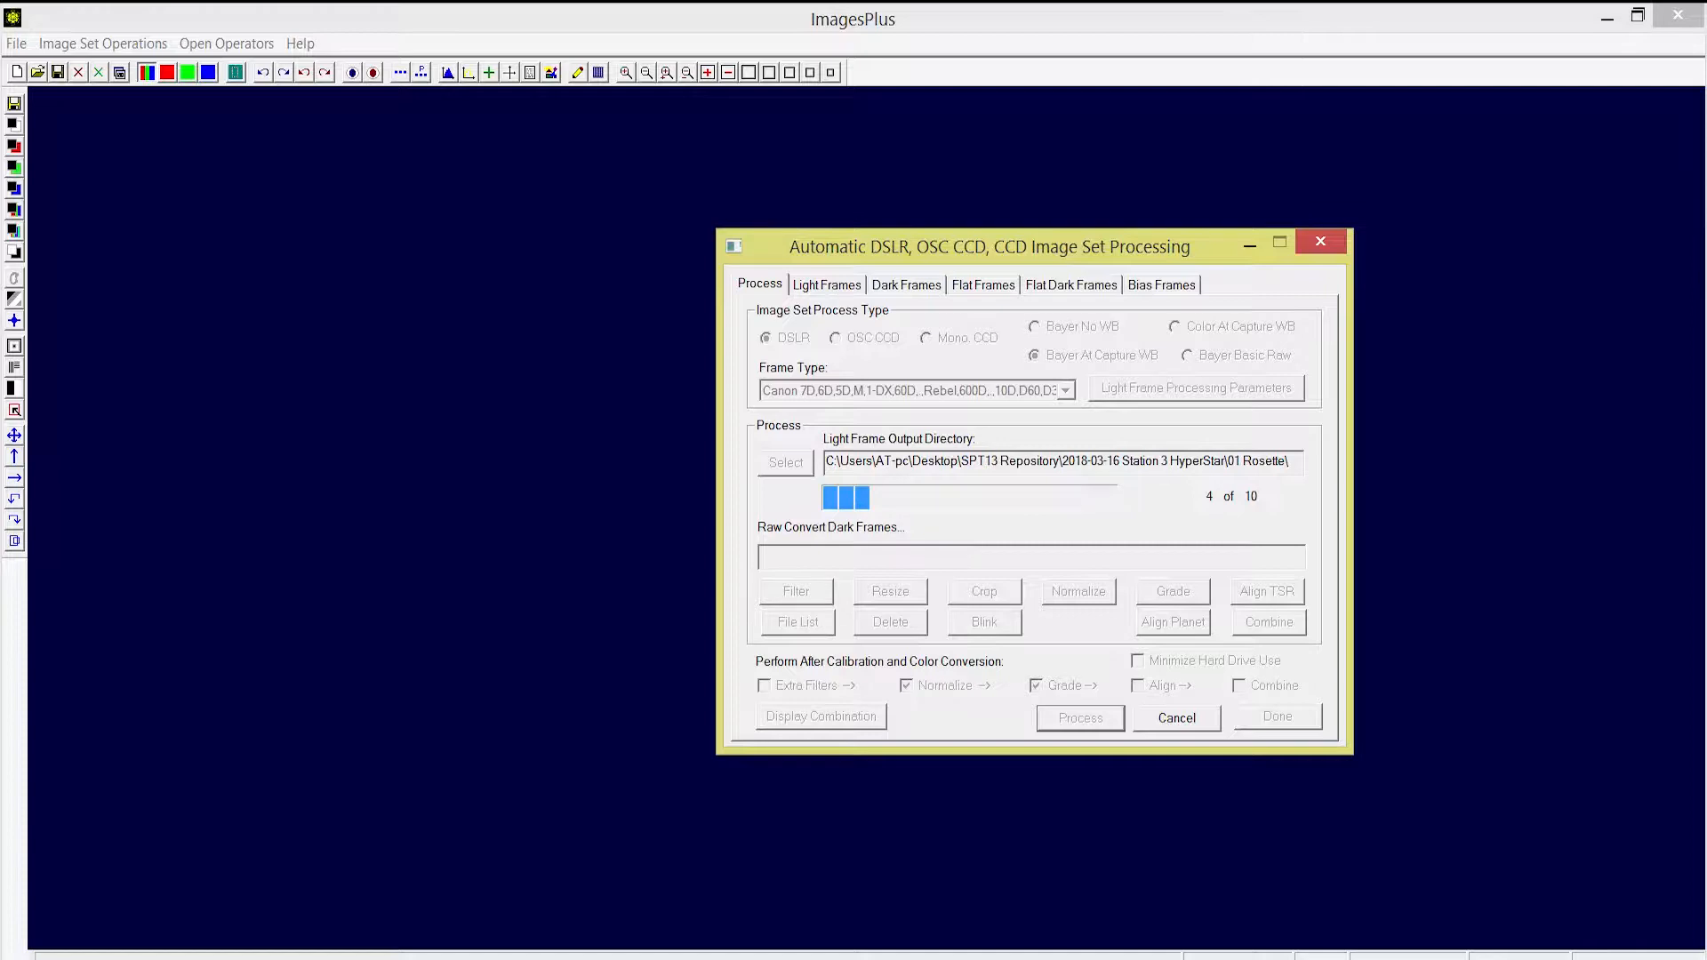
Switch to File Explorer, examine the converted and raw files in the HyperStar session's Darks 20s folder, and return to ImagesPlus.
{"action": "key", "text": "alt+Tab"}
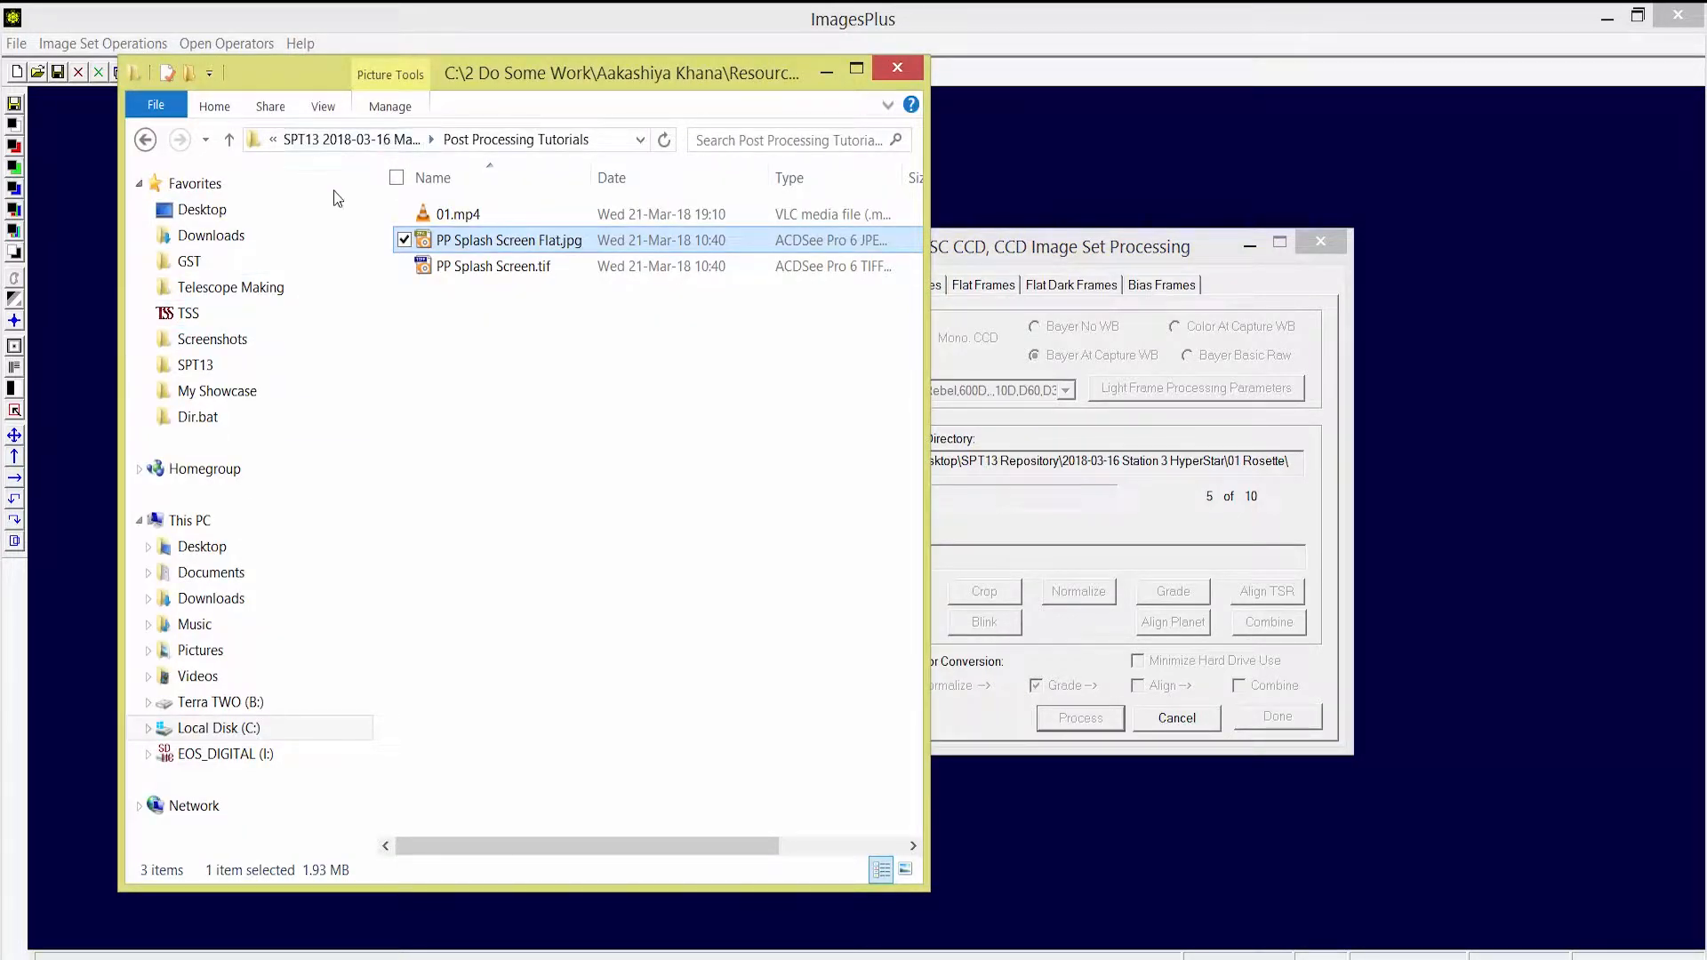
{"action": "left_click", "coordinate": [213, 209]}
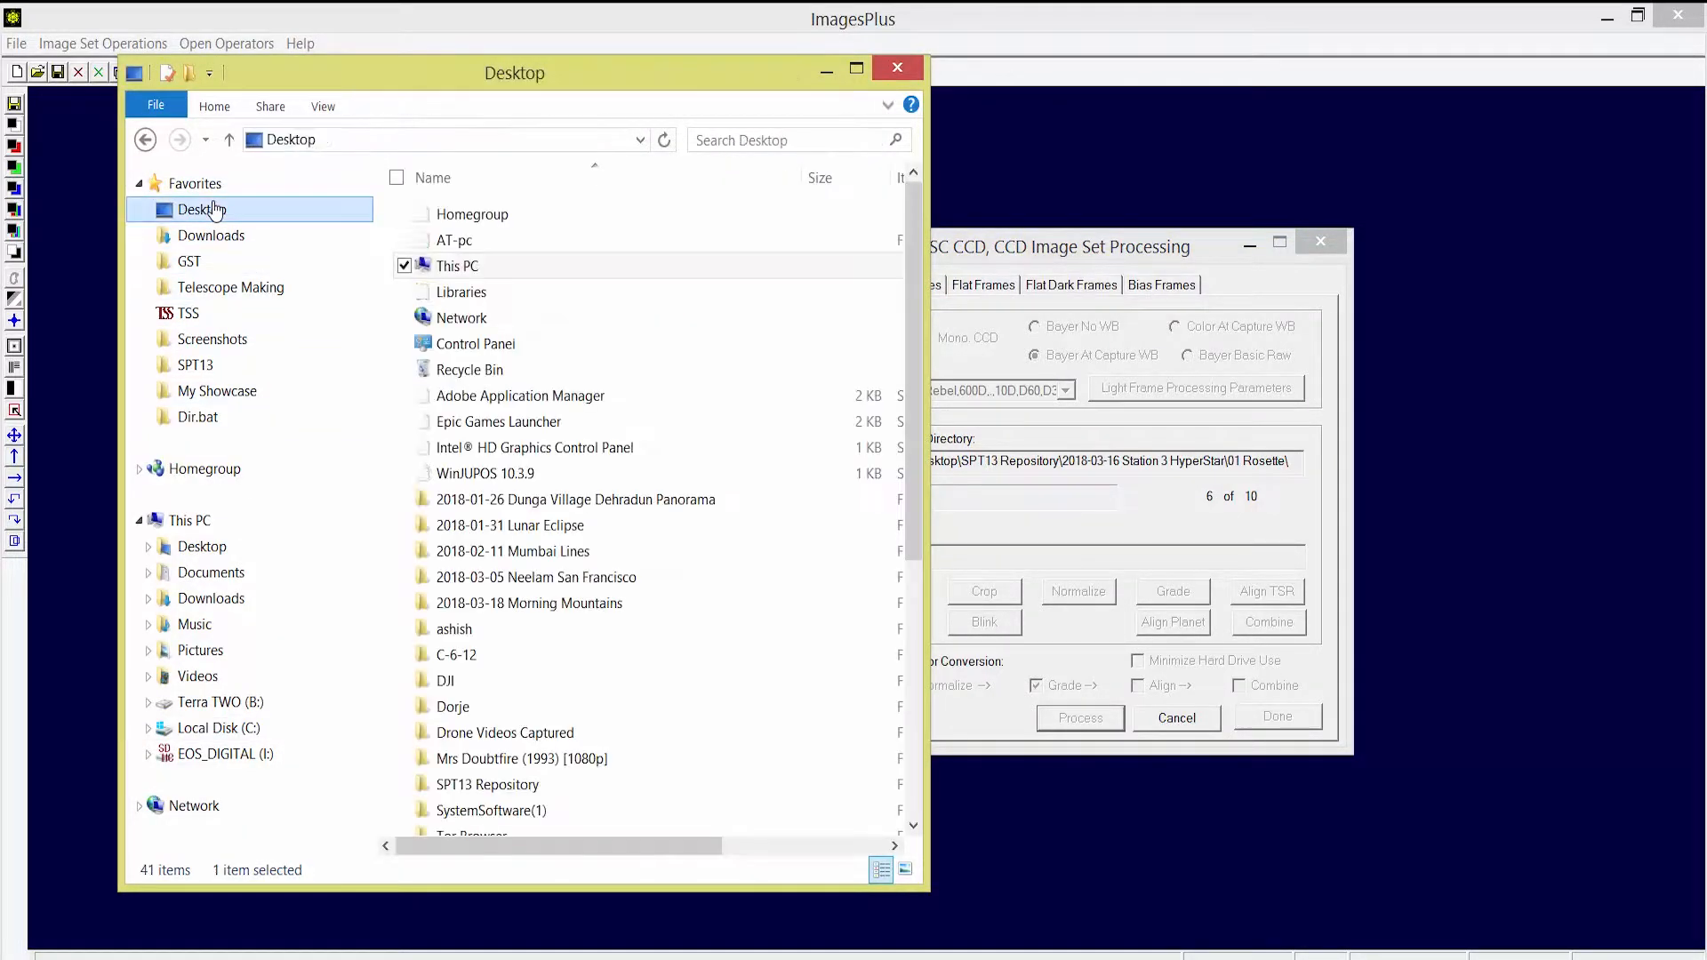
{"action": "double_click", "coordinate": [488, 785]}
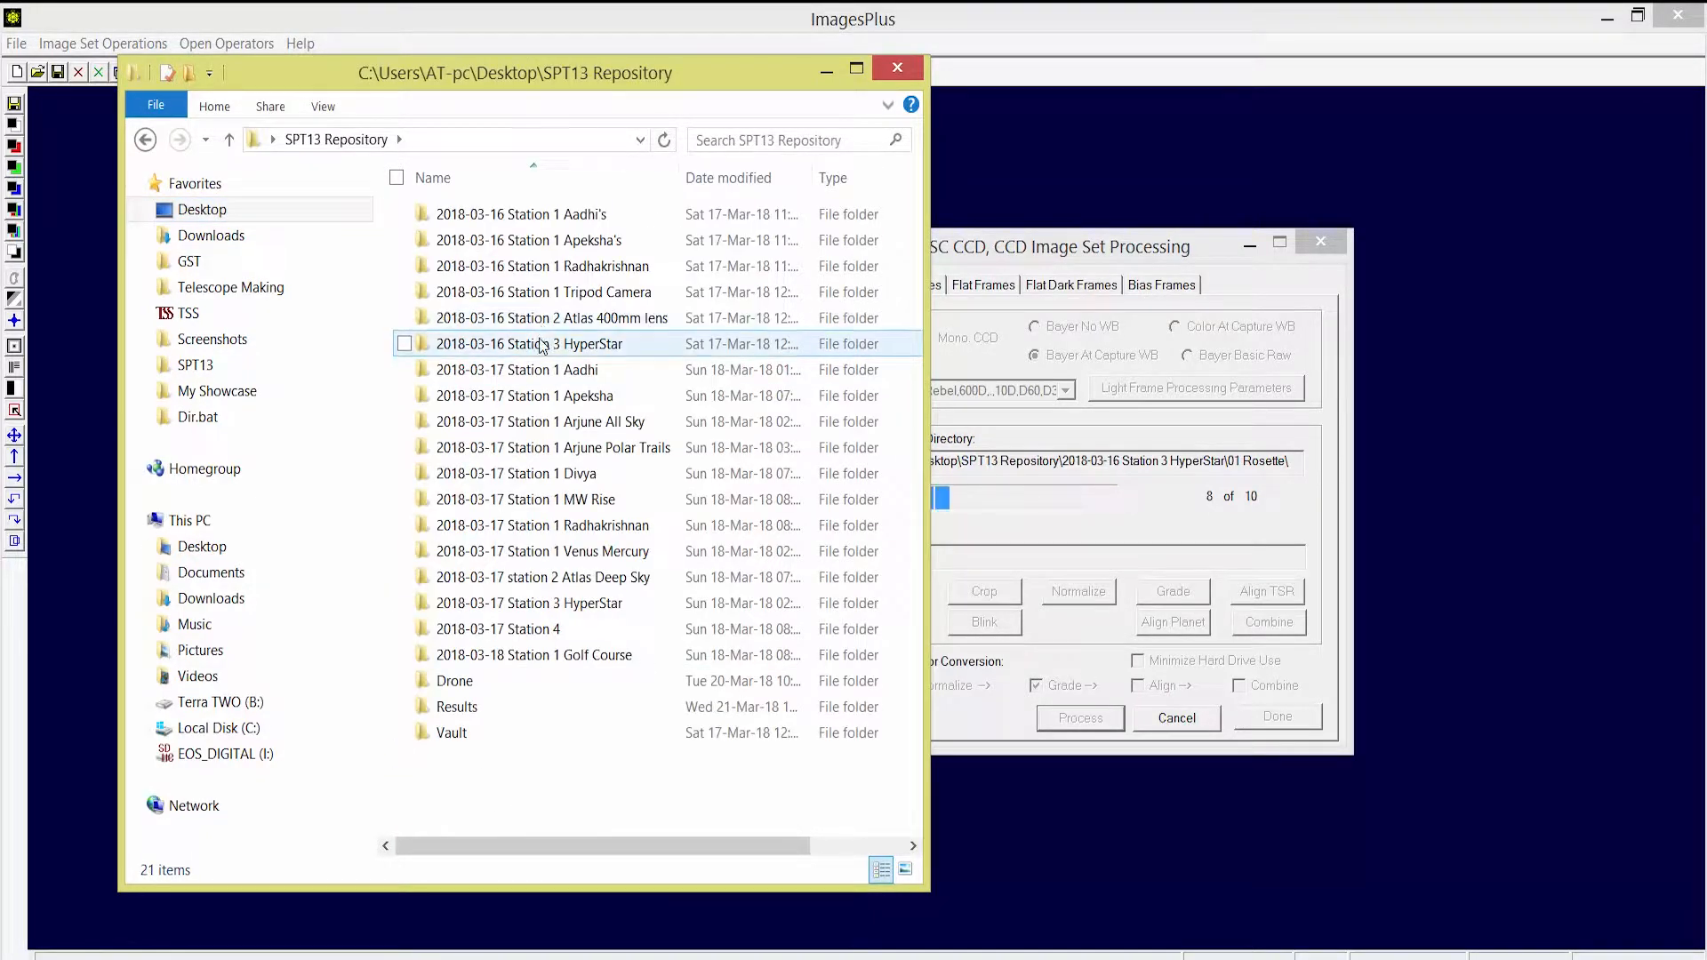
{"action": "double_click", "coordinate": [541, 345]}
{"action": "left_click", "coordinate": [471, 216]}
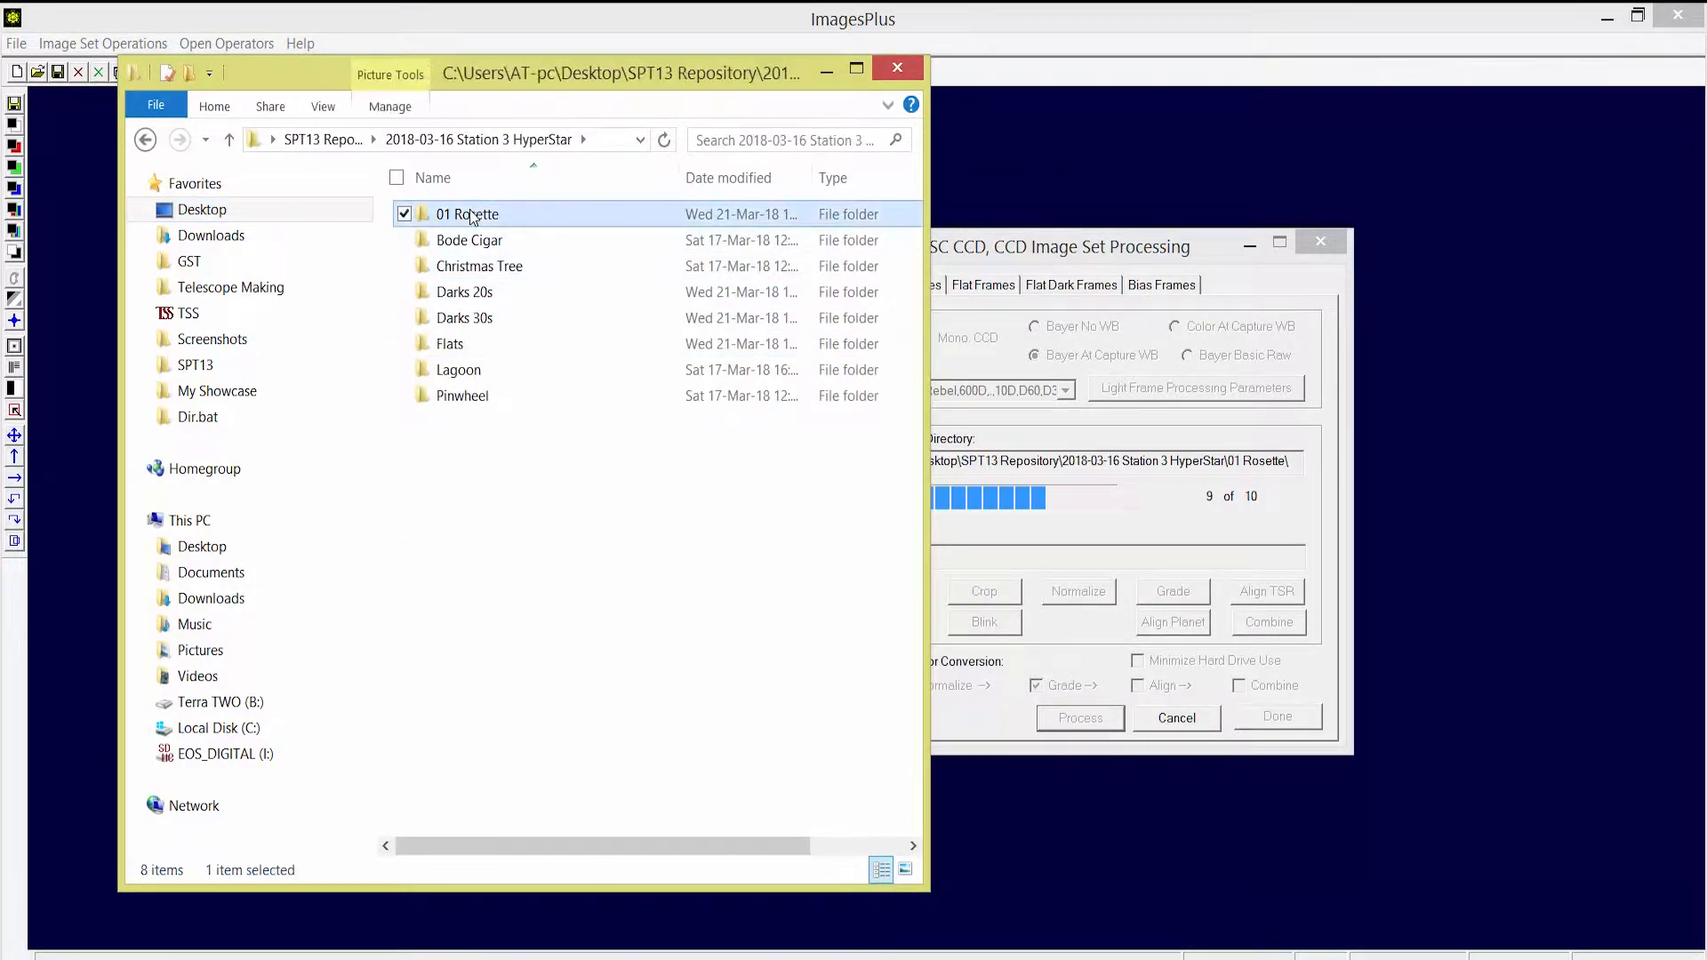
{"action": "double_click", "coordinate": [464, 292]}
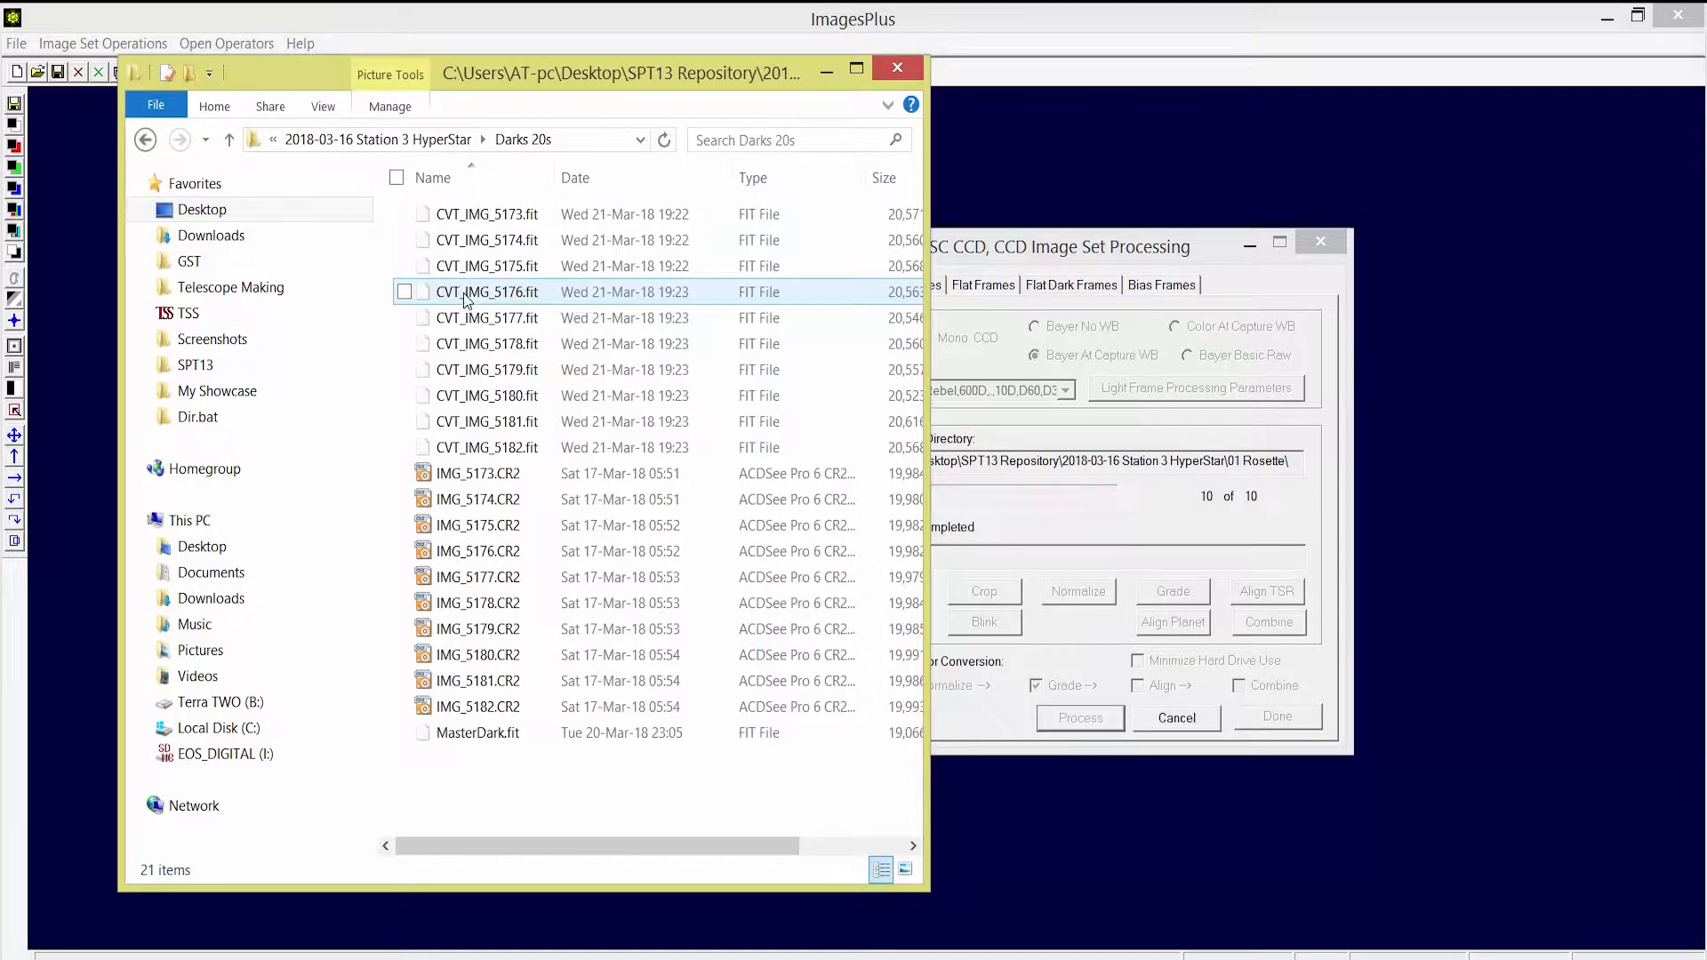
{"action": "left_click", "coordinate": [476, 473]}
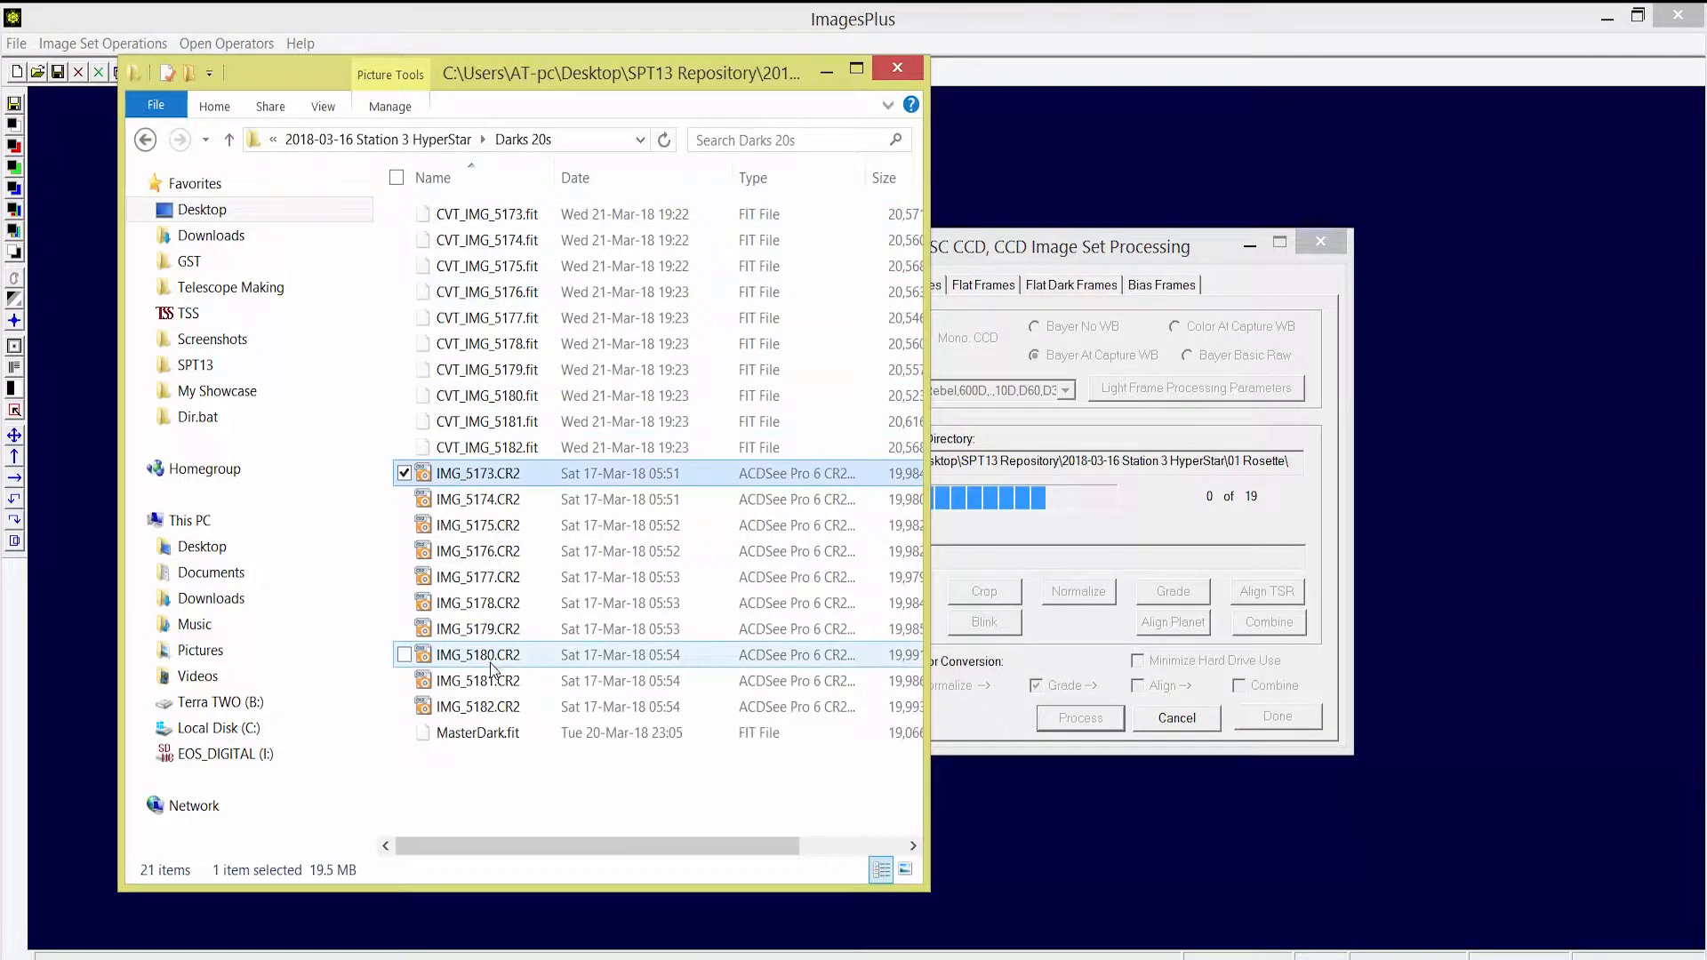
{"action": "left_click", "coordinate": [503, 704]}
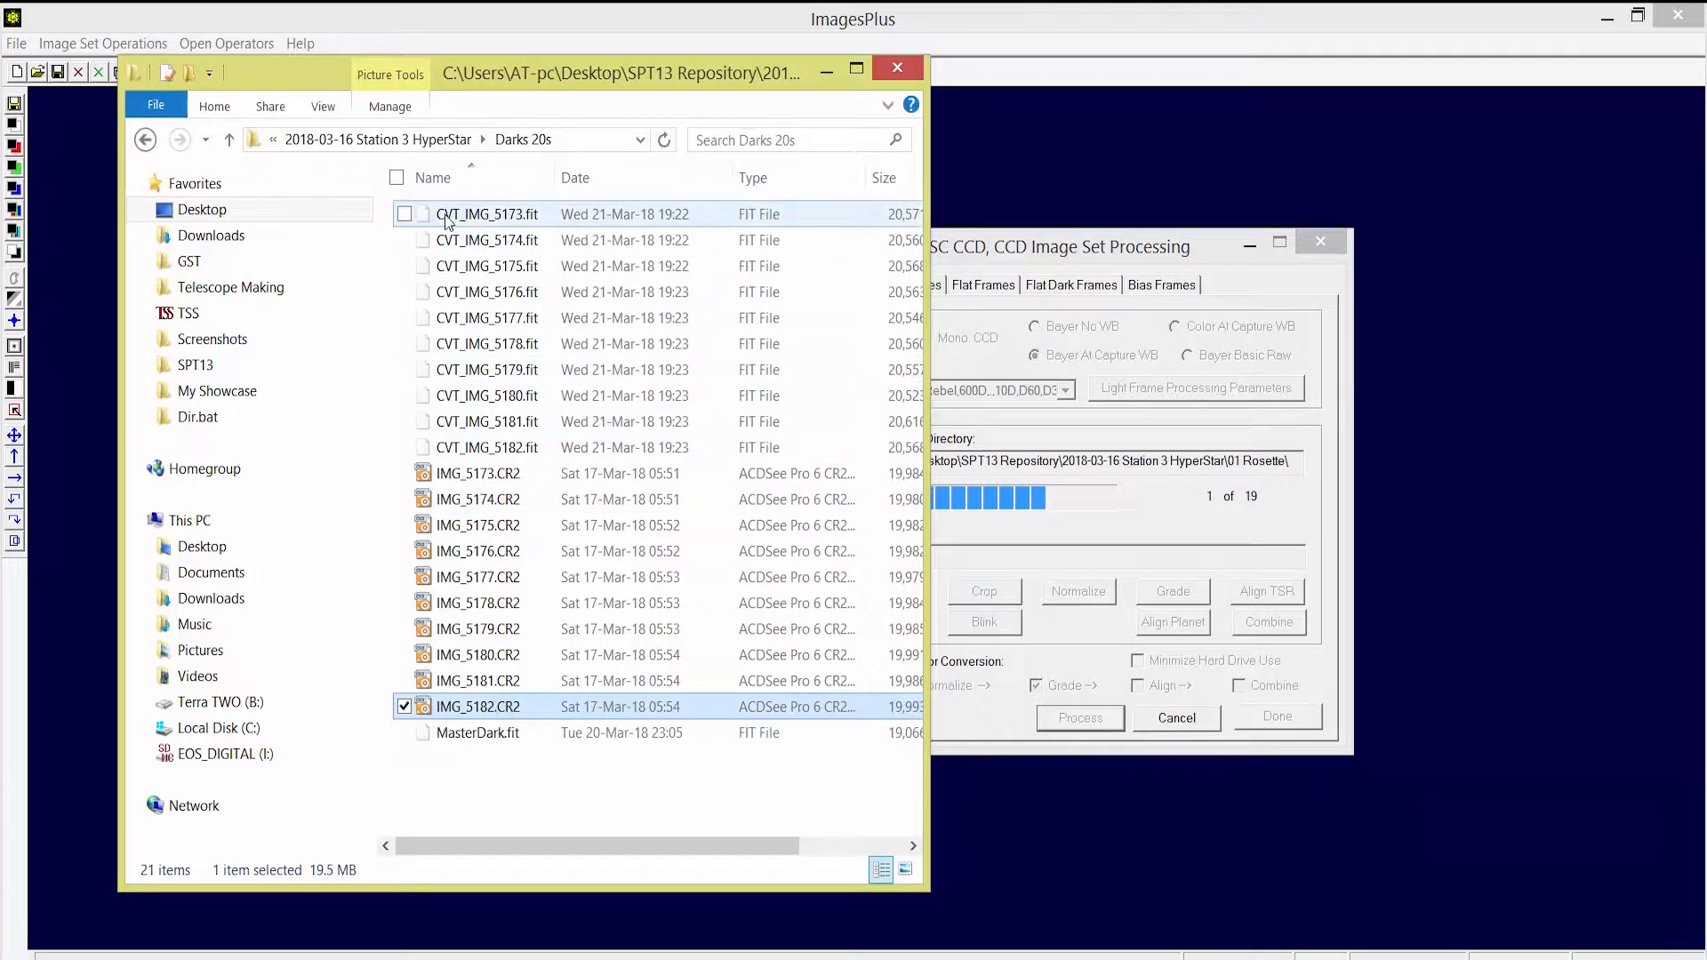
{"action": "left_click", "coordinate": [1002, 249]}
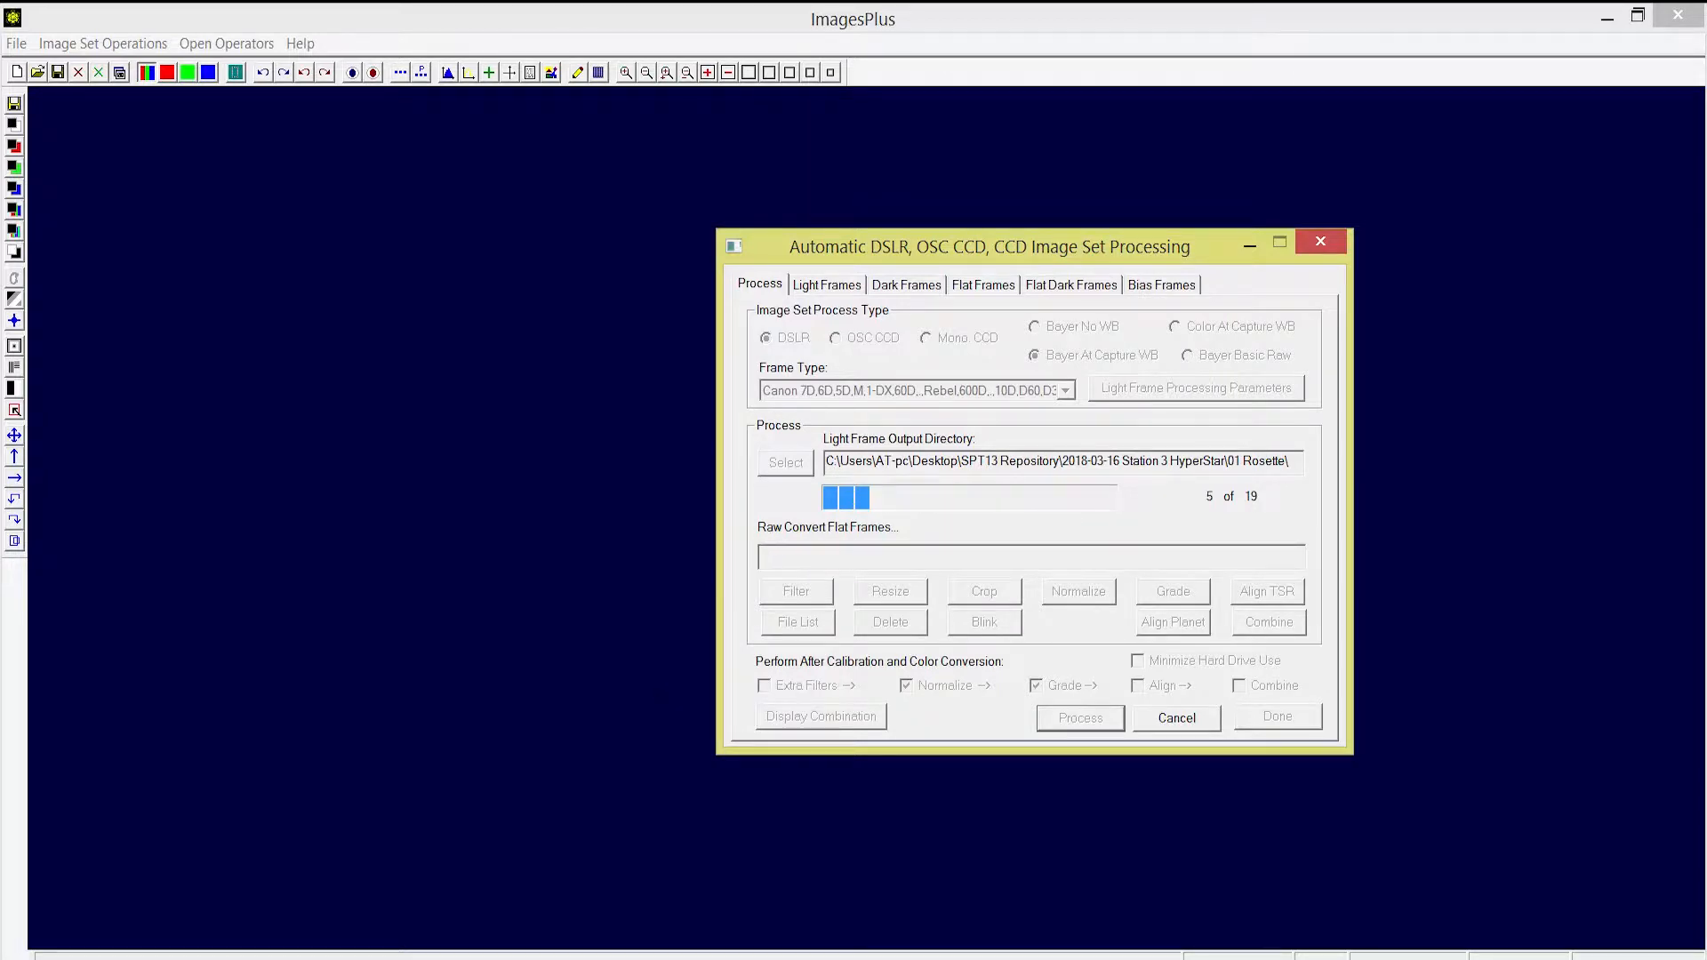
Switch to File Explorer, examine the files in the HyperStar session's Flats folder, and return to ImagesPlus.
{"action": "left_click", "coordinate": [350, 956]}
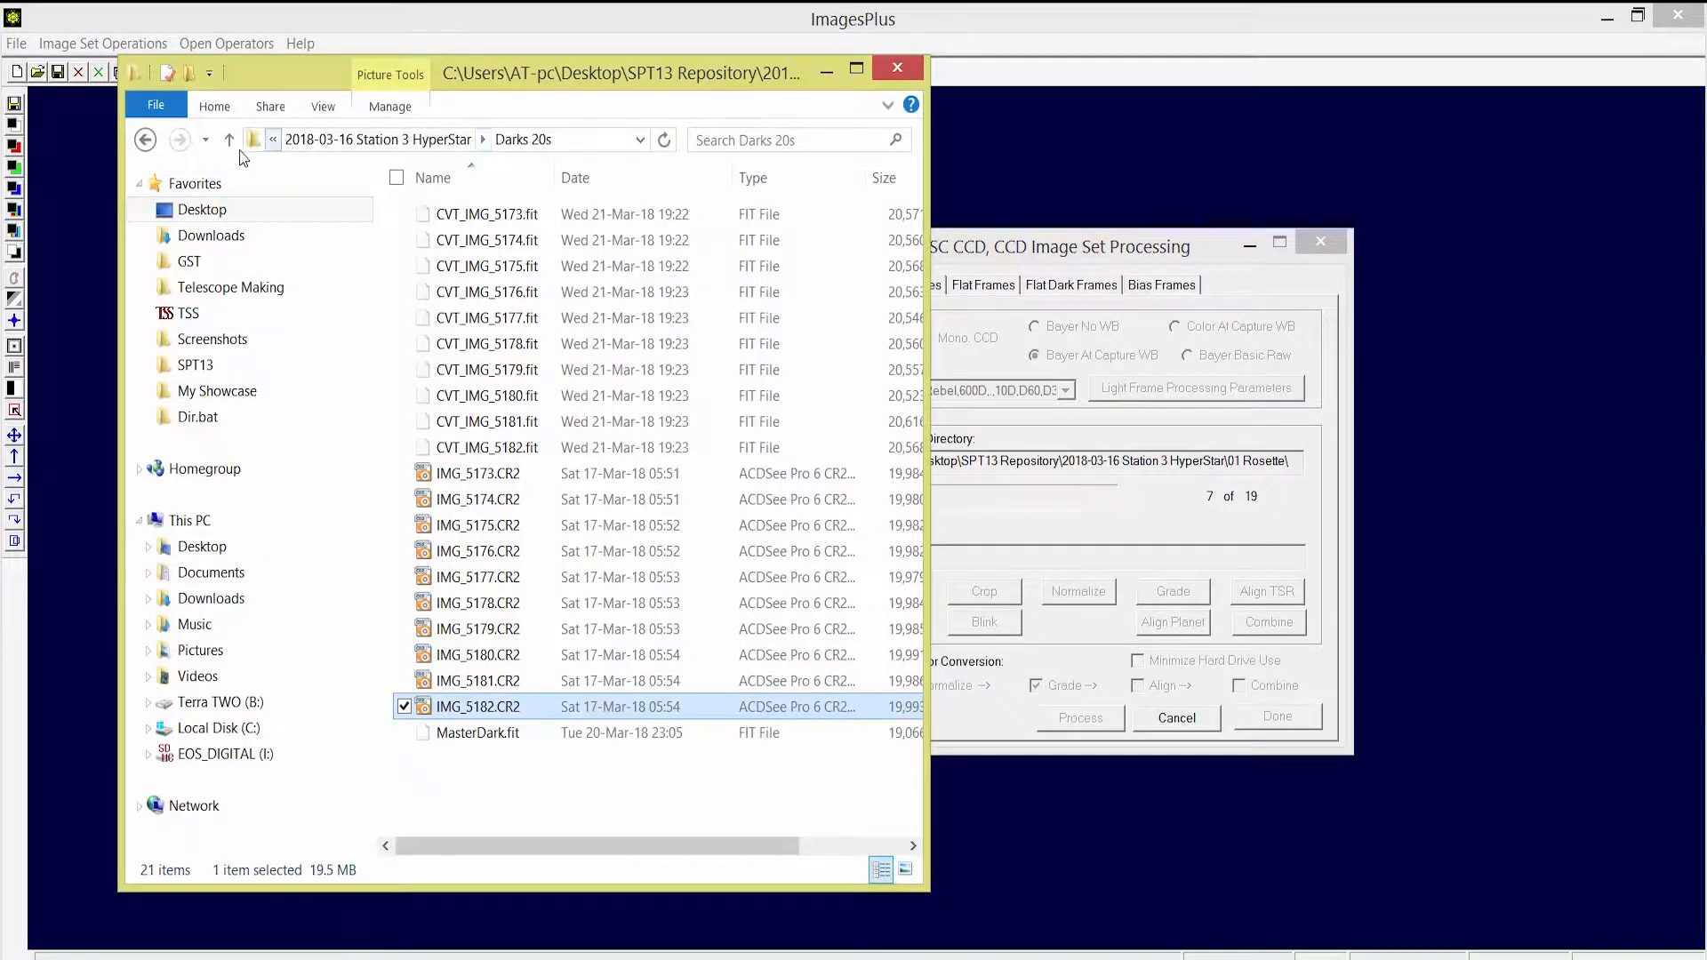
{"action": "left_click", "coordinate": [229, 139]}
{"action": "left_click", "coordinate": [462, 351]}
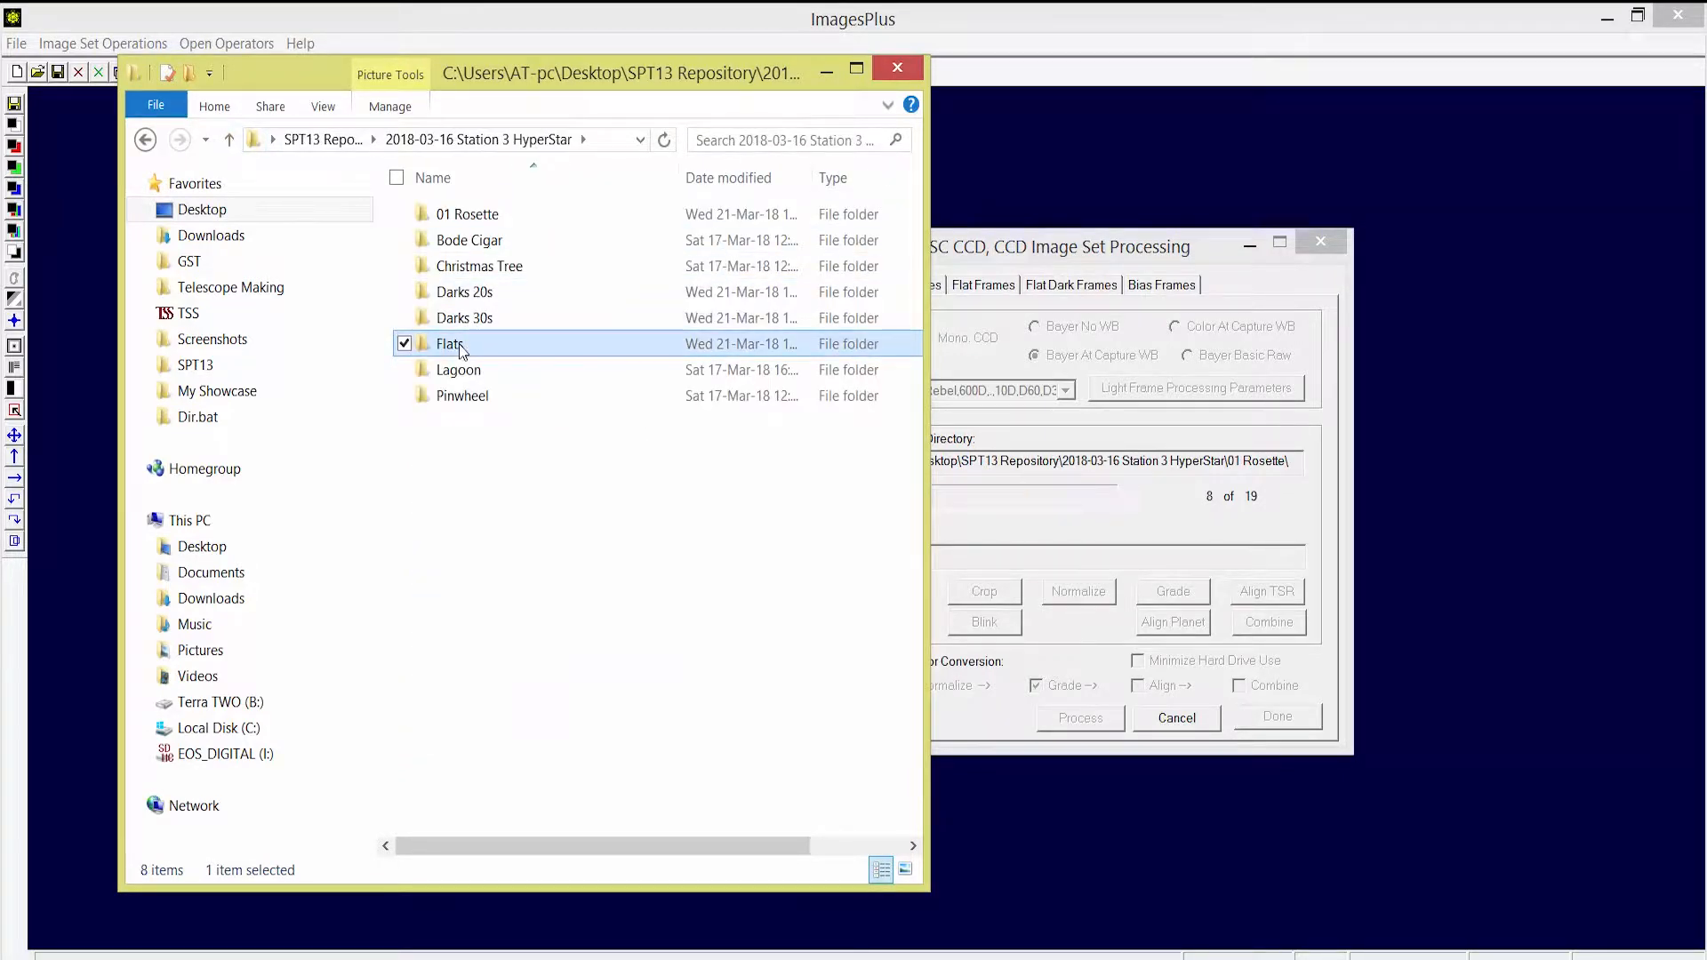
{"action": "double_click", "coordinate": [442, 347]}
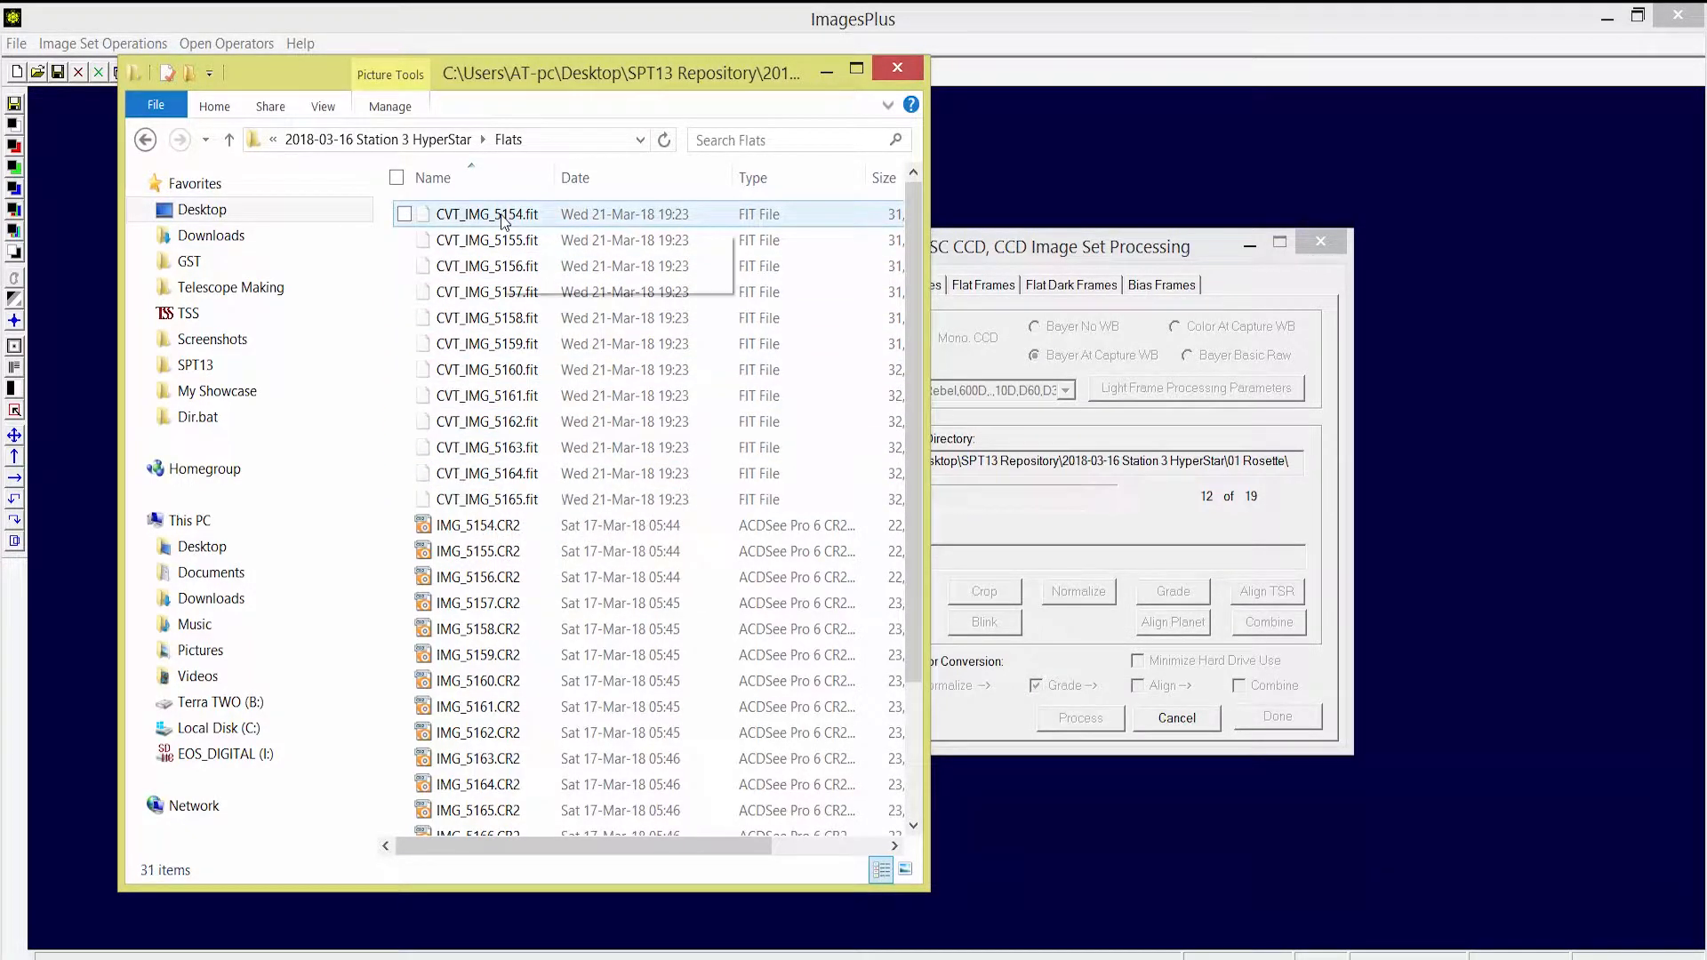
{"action": "left_click", "coordinate": [1048, 241]}
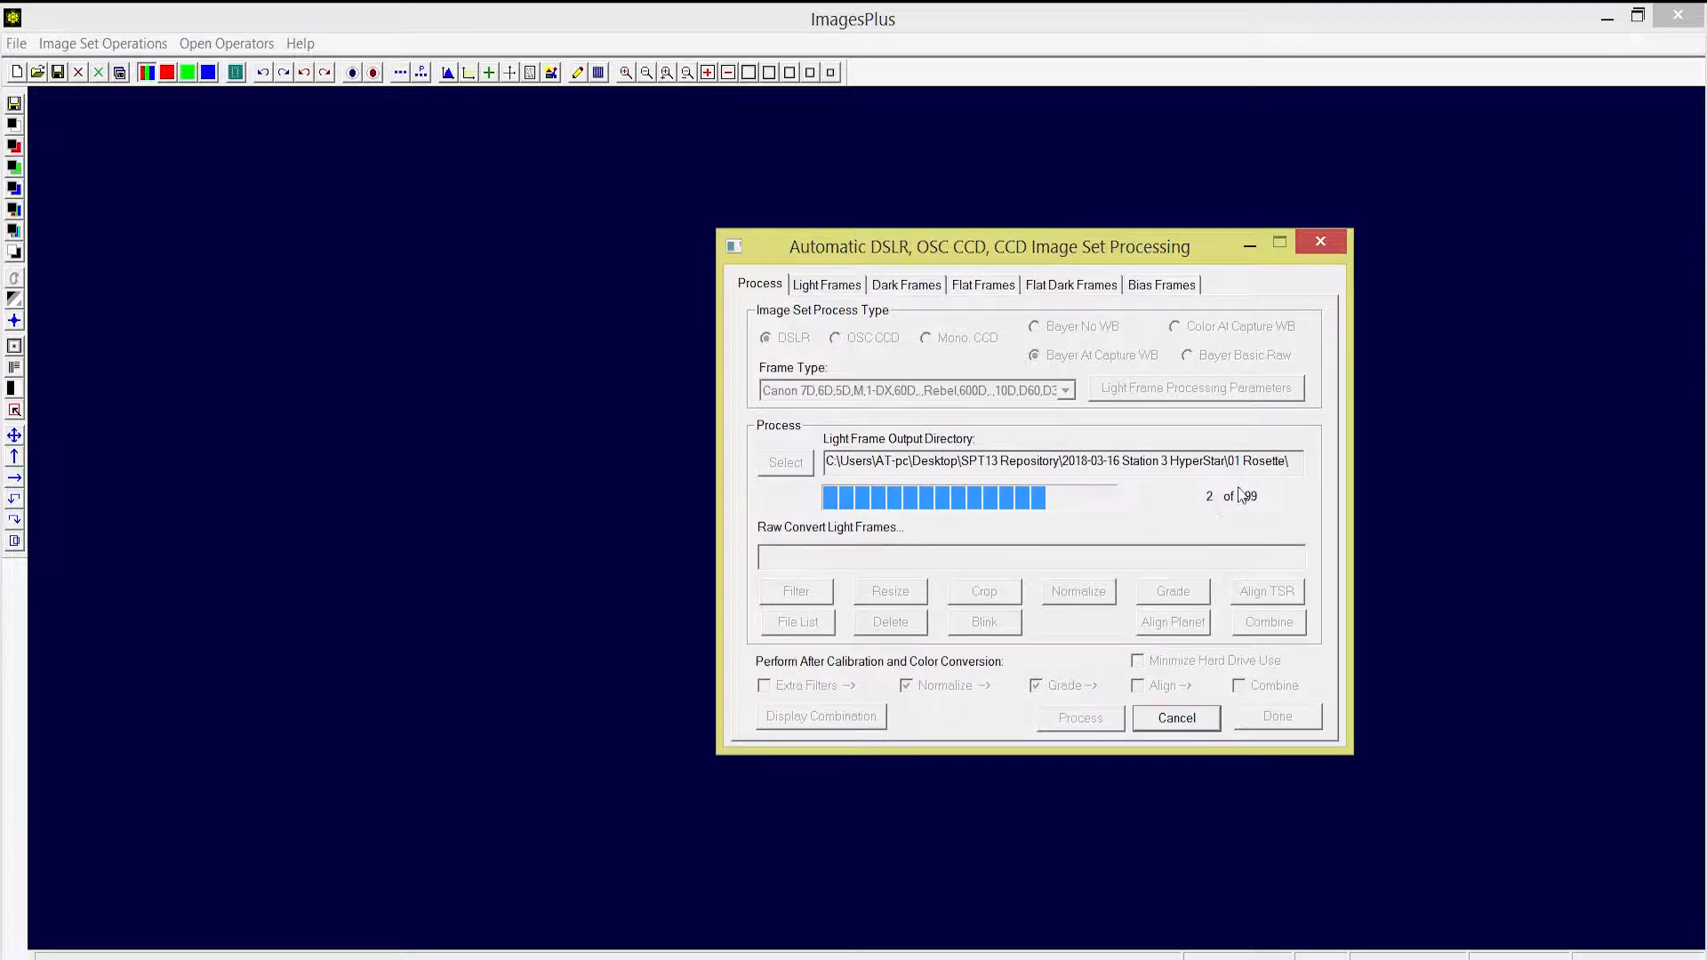
Switch to File Explorer, examine the raw-converted light frames in the 01 Rosette folder, and return to ImagesPlus.
{"action": "key", "text": "alt+Tab"}
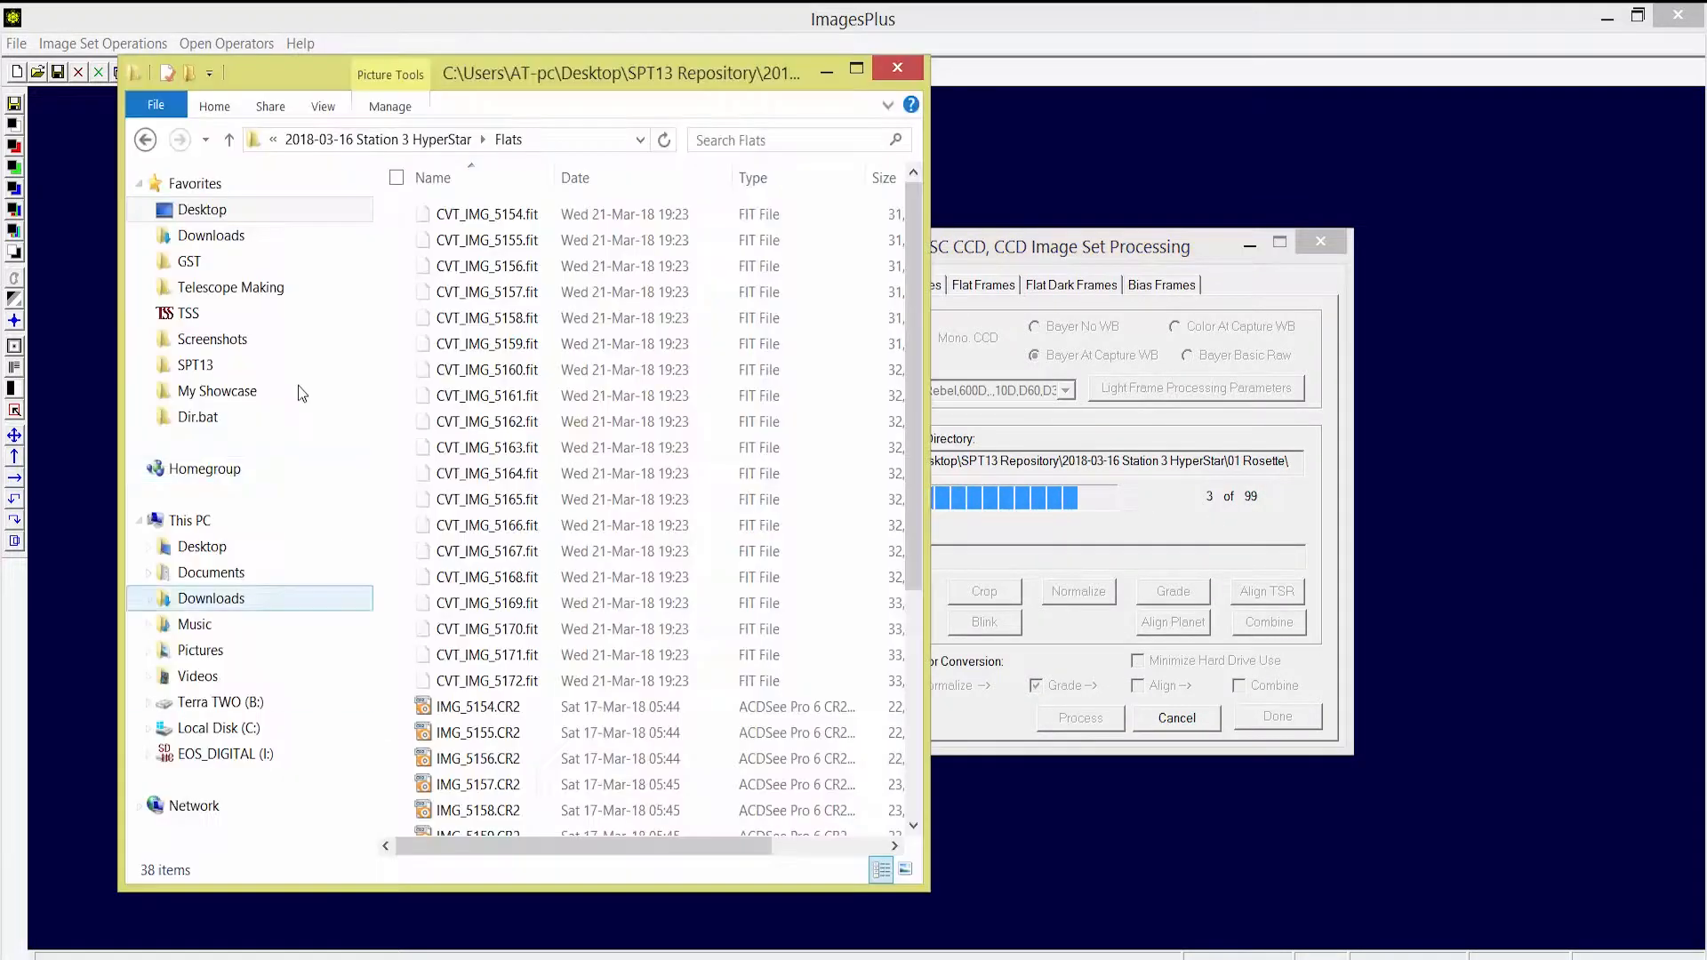
{"action": "left_click", "coordinate": [418, 141]}
{"action": "double_click", "coordinate": [455, 217]}
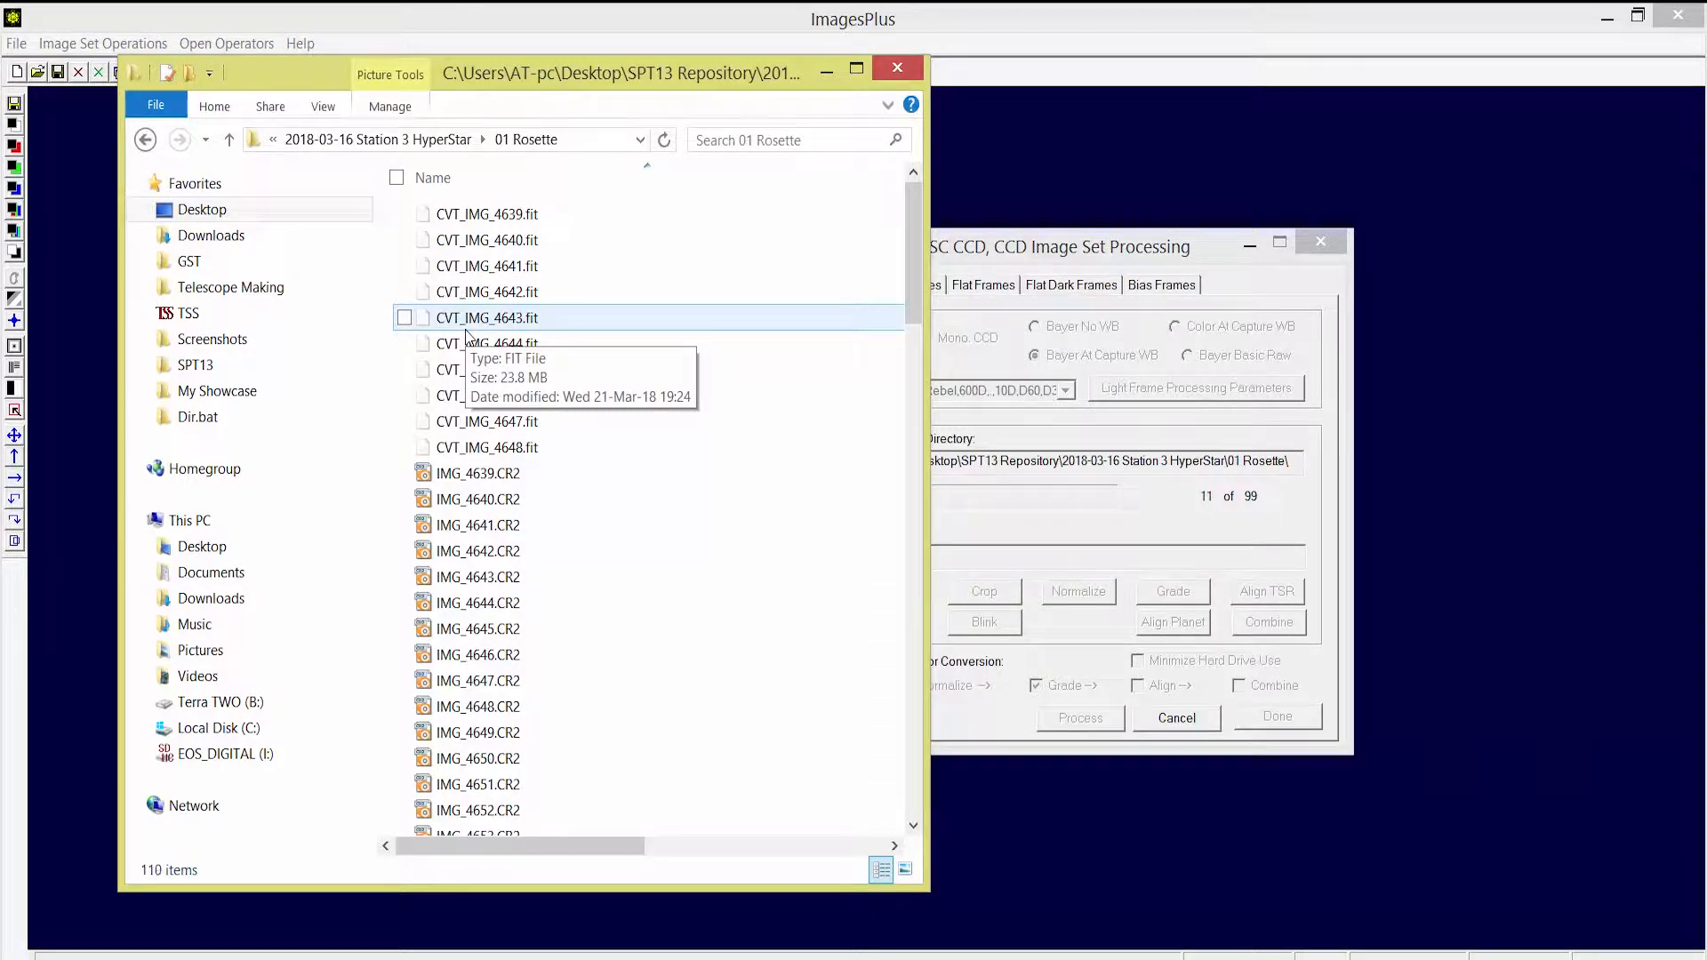
{"action": "left_click", "coordinate": [1041, 253]}
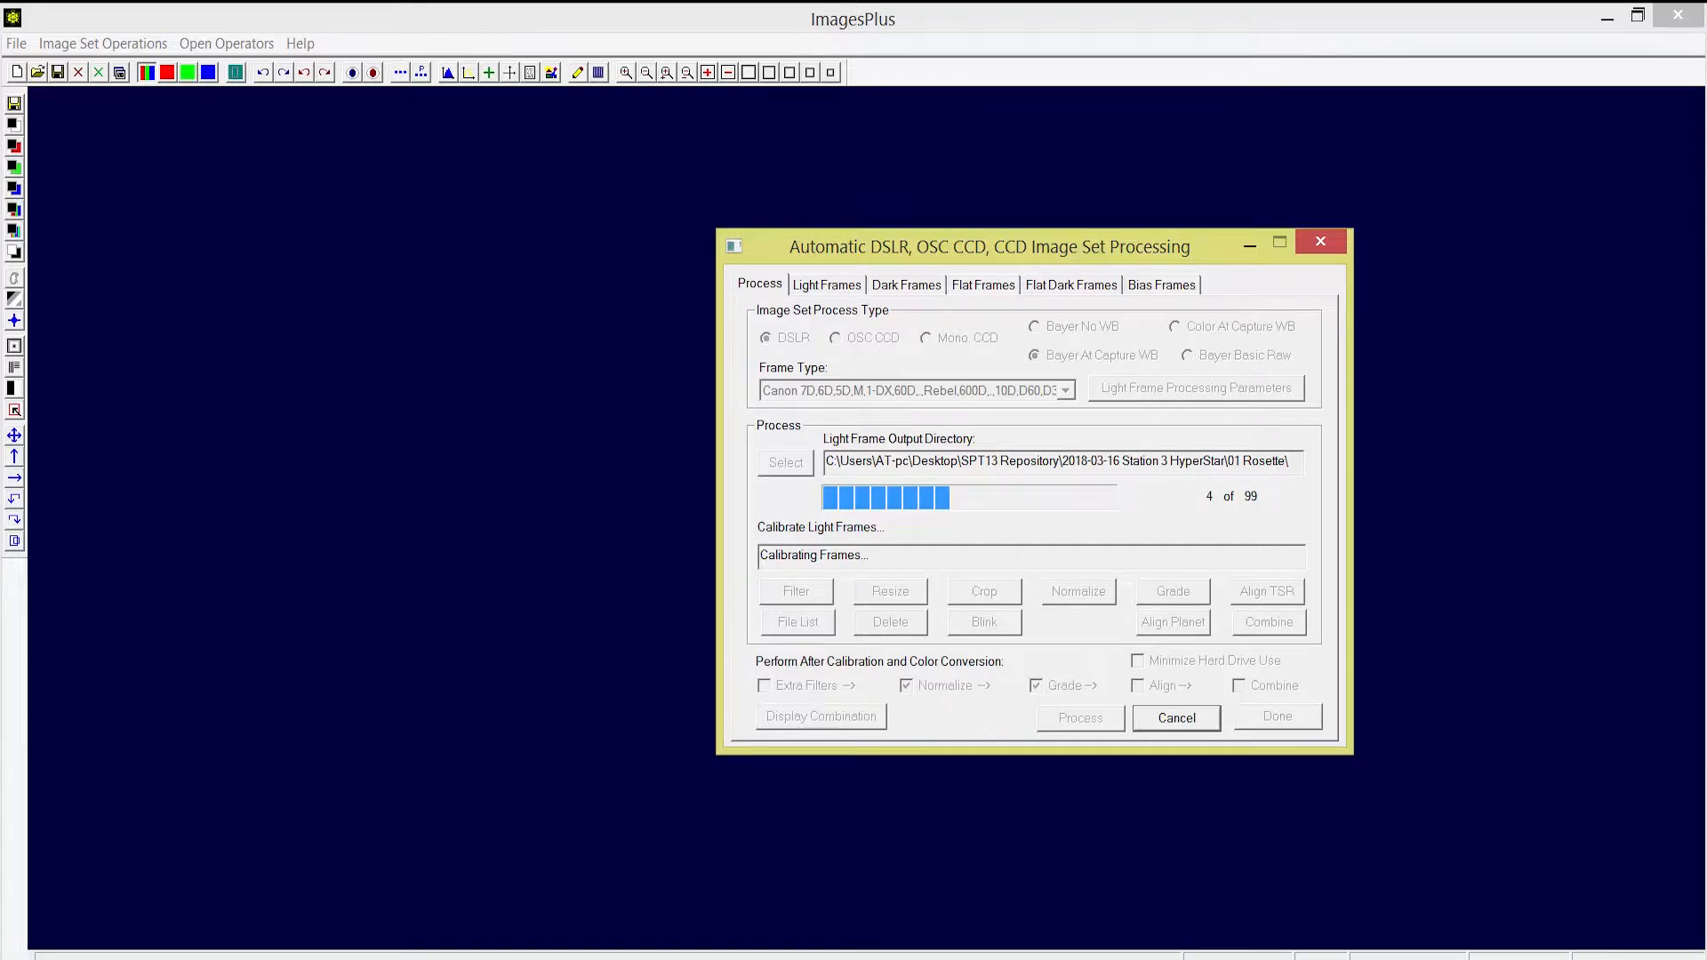
Switch to File Explorer, check the Flats and Darks 20s folders for master frames and 01 Rosette for calibrated light frames, and return to ImagesPlus.
{"action": "key", "text": "alt+Tab"}
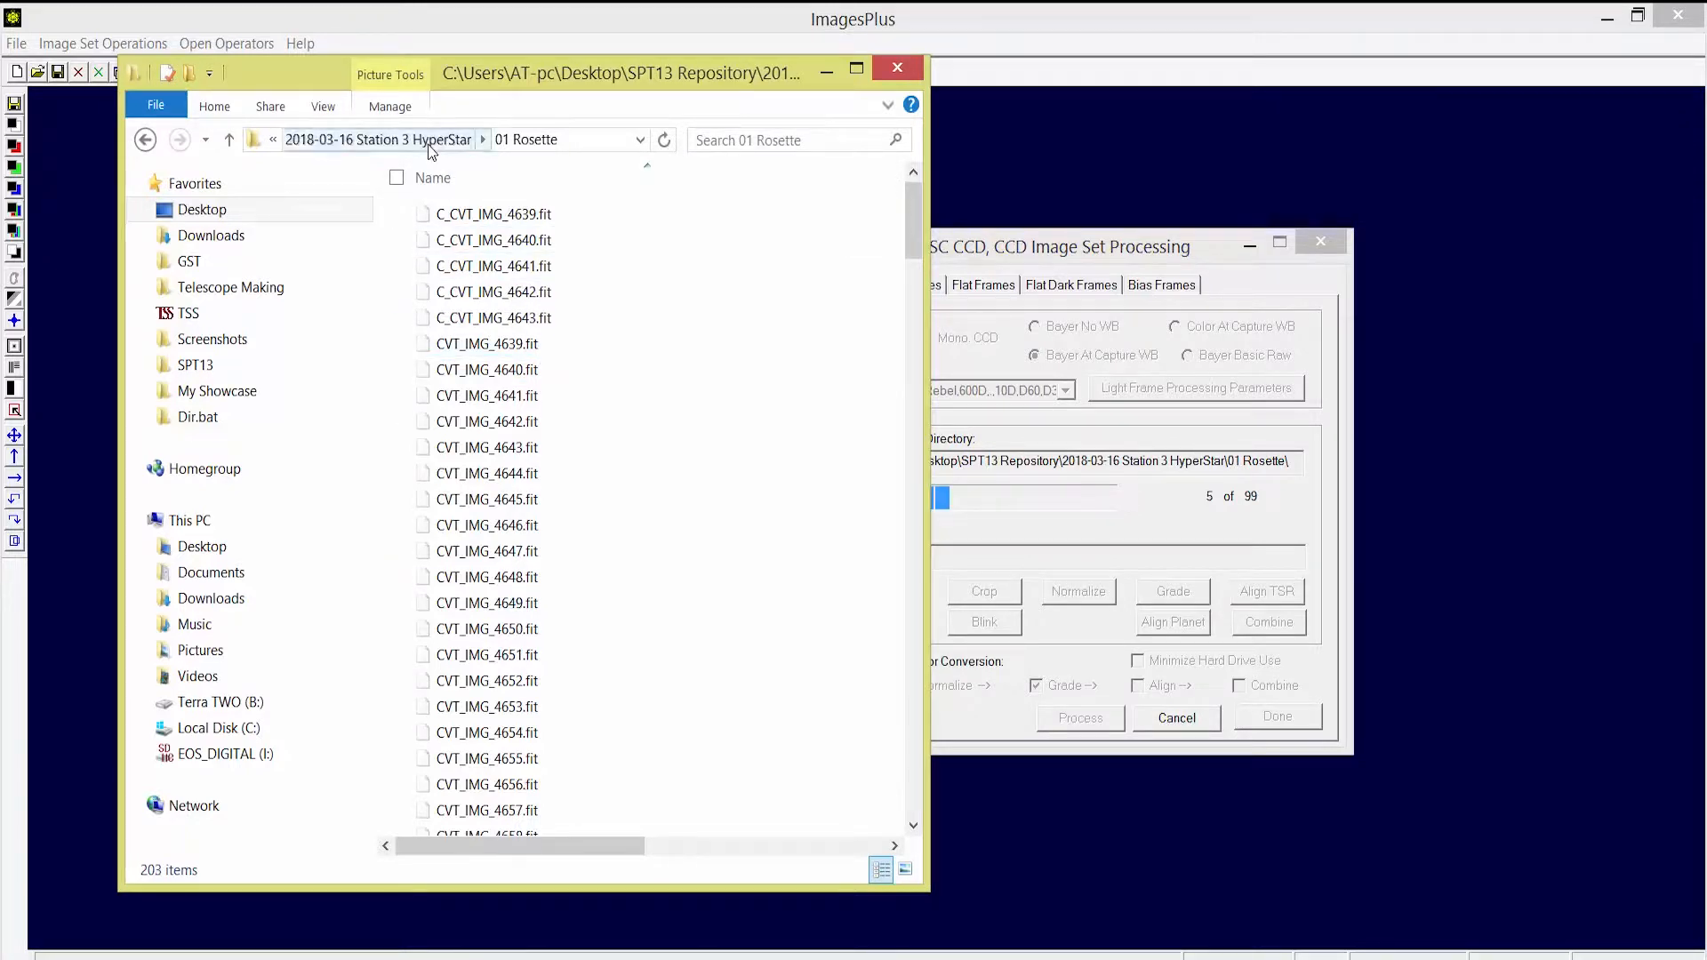
{"action": "left_click", "coordinate": [429, 144]}
{"action": "double_click", "coordinate": [454, 347]}
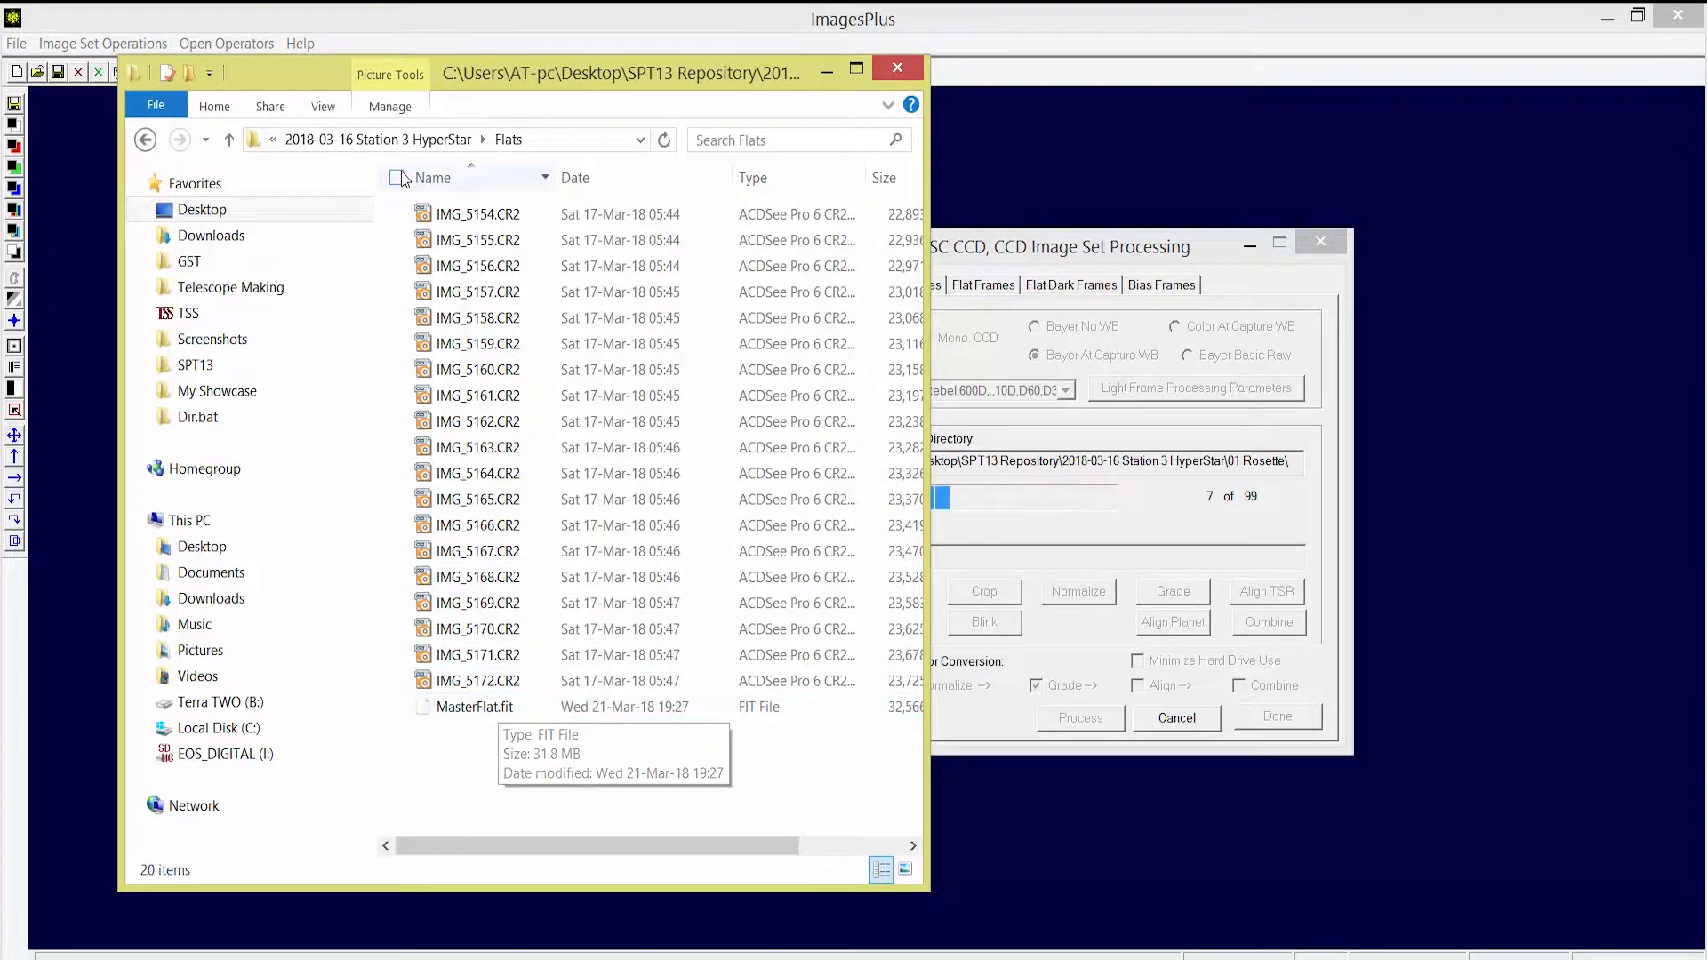
{"action": "left_click", "coordinate": [383, 140]}
{"action": "double_click", "coordinate": [475, 296]}
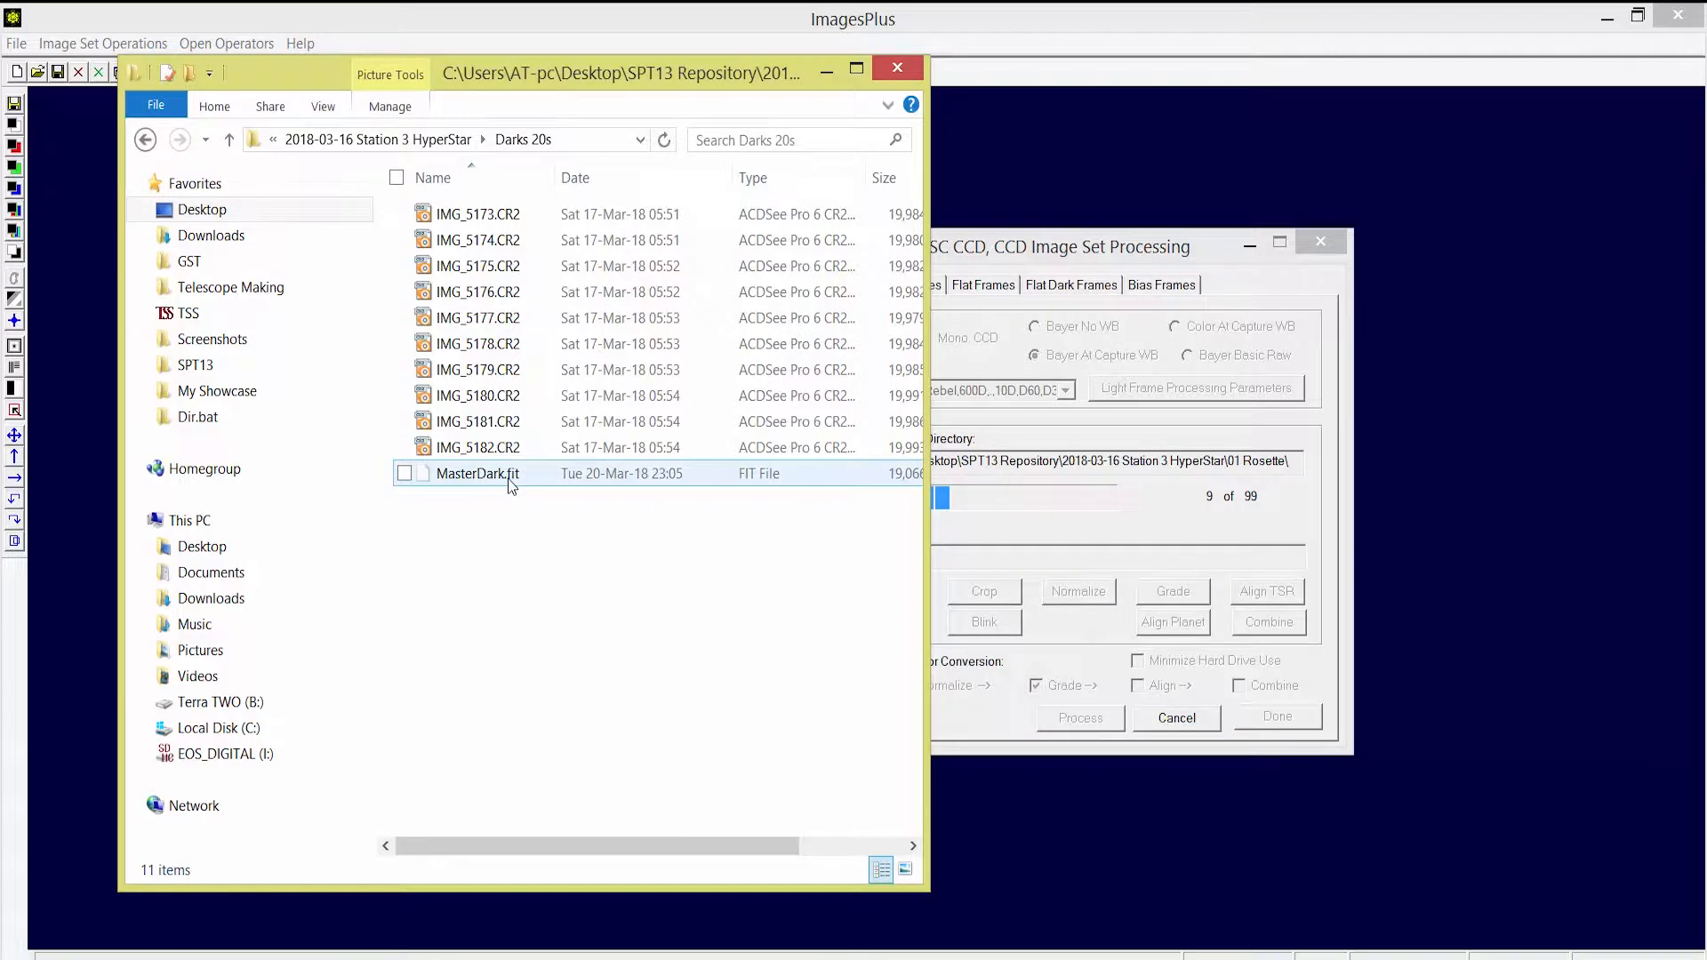
{"action": "left_click", "coordinate": [449, 139]}
{"action": "double_click", "coordinate": [464, 218]}
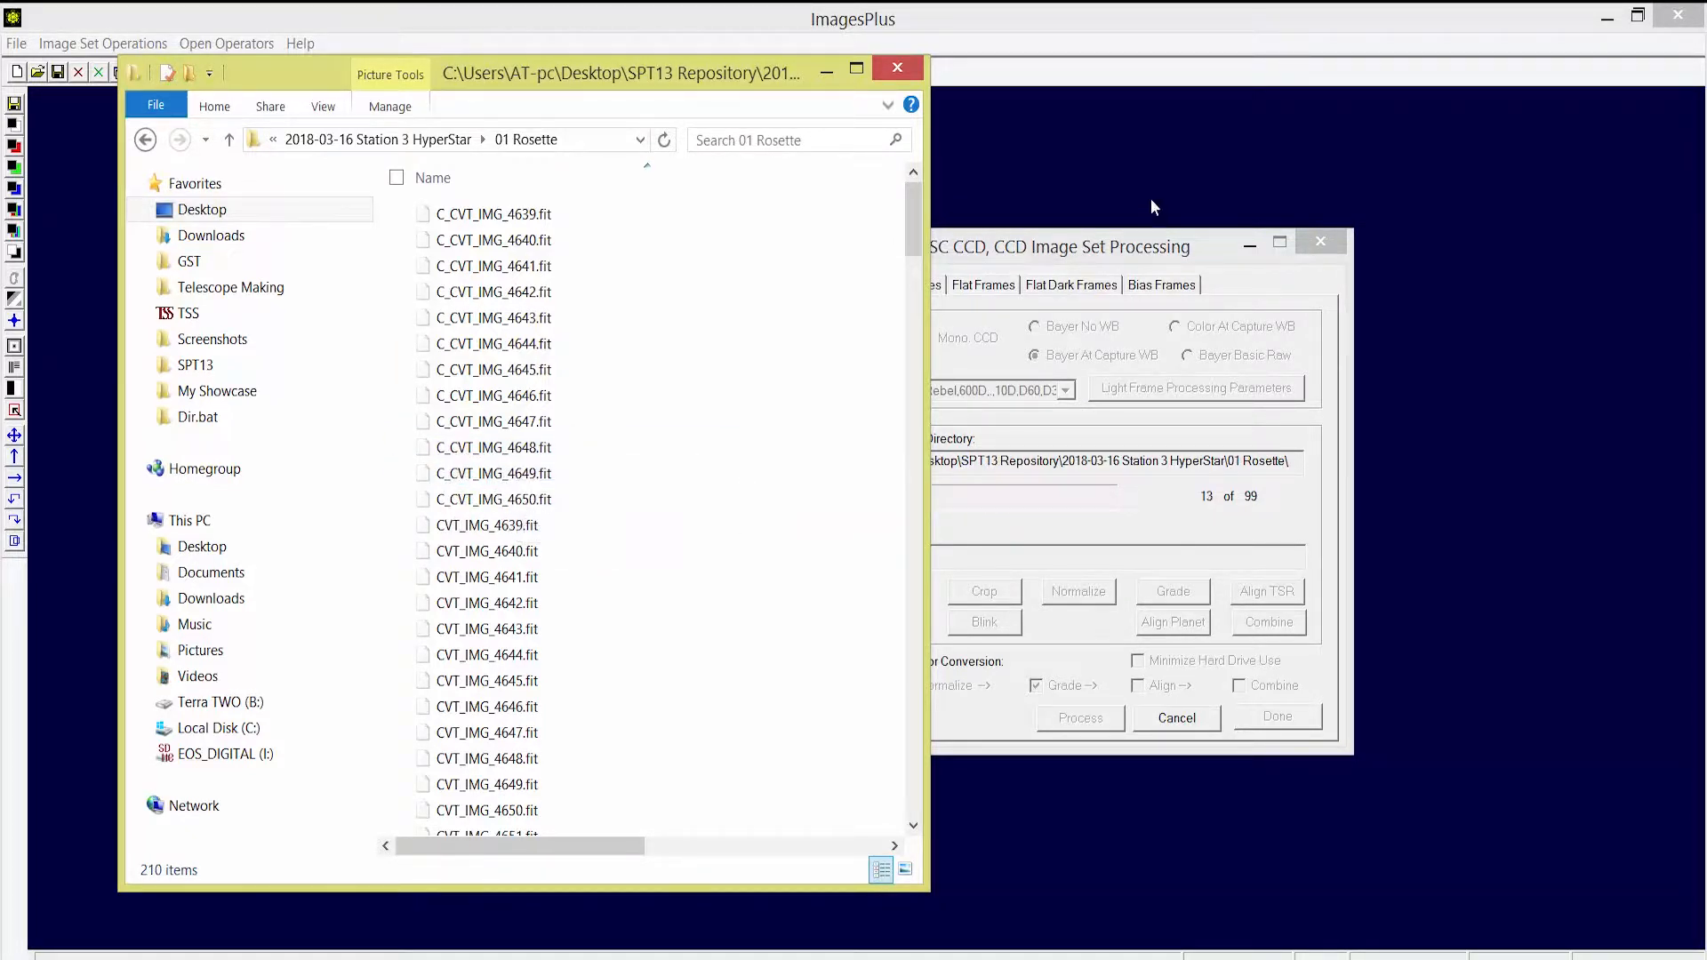
{"action": "left_click", "coordinate": [1126, 249]}
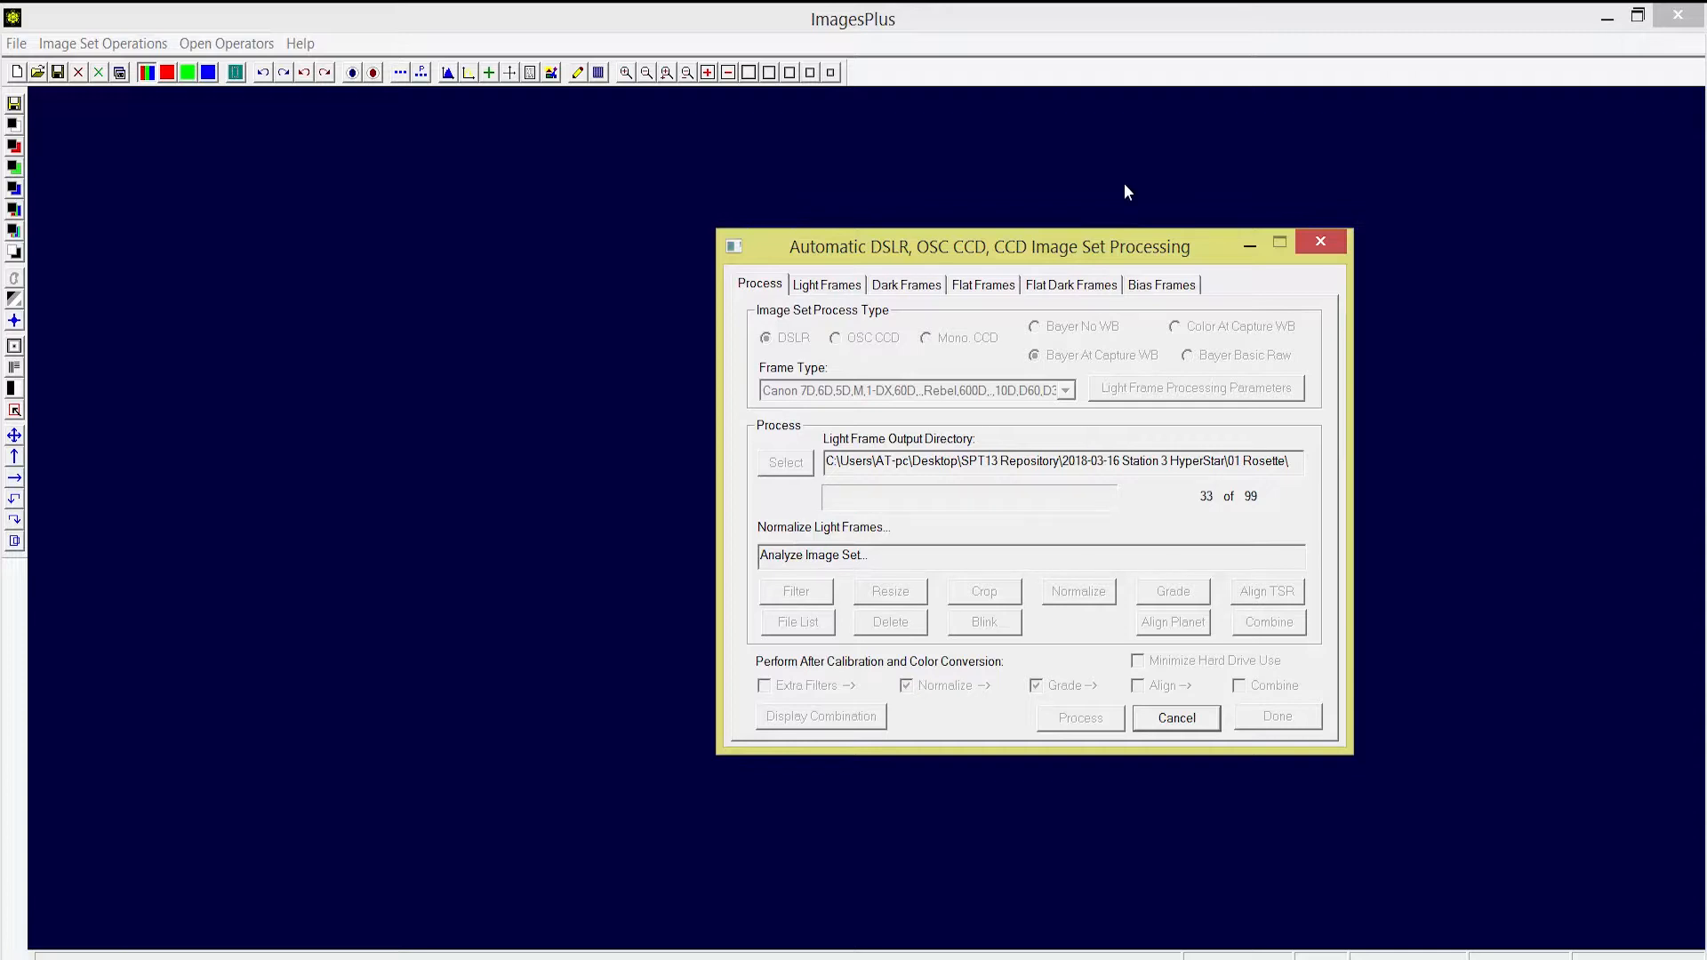
Switch to File Explorer, examine the color-converted and normalized light frames in the 01 Rosette folder, and return to ImagesPlus after each check.
{"action": "key", "text": "alt+Tab"}
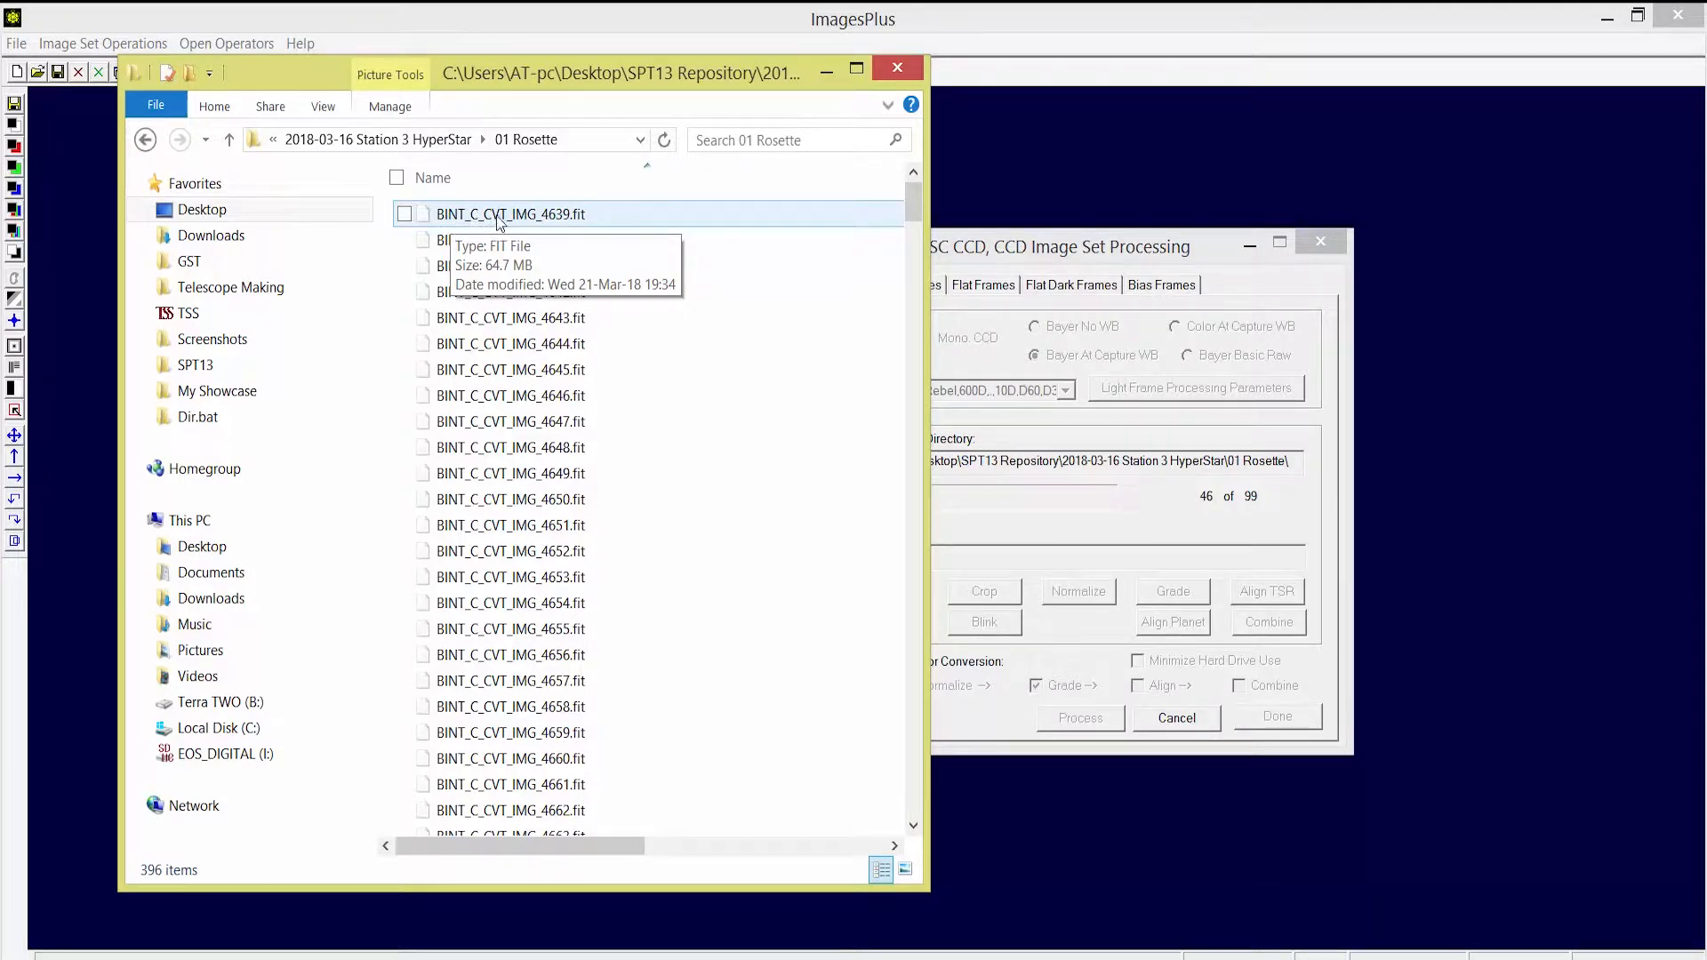
{"action": "left_click", "coordinate": [1013, 17]}
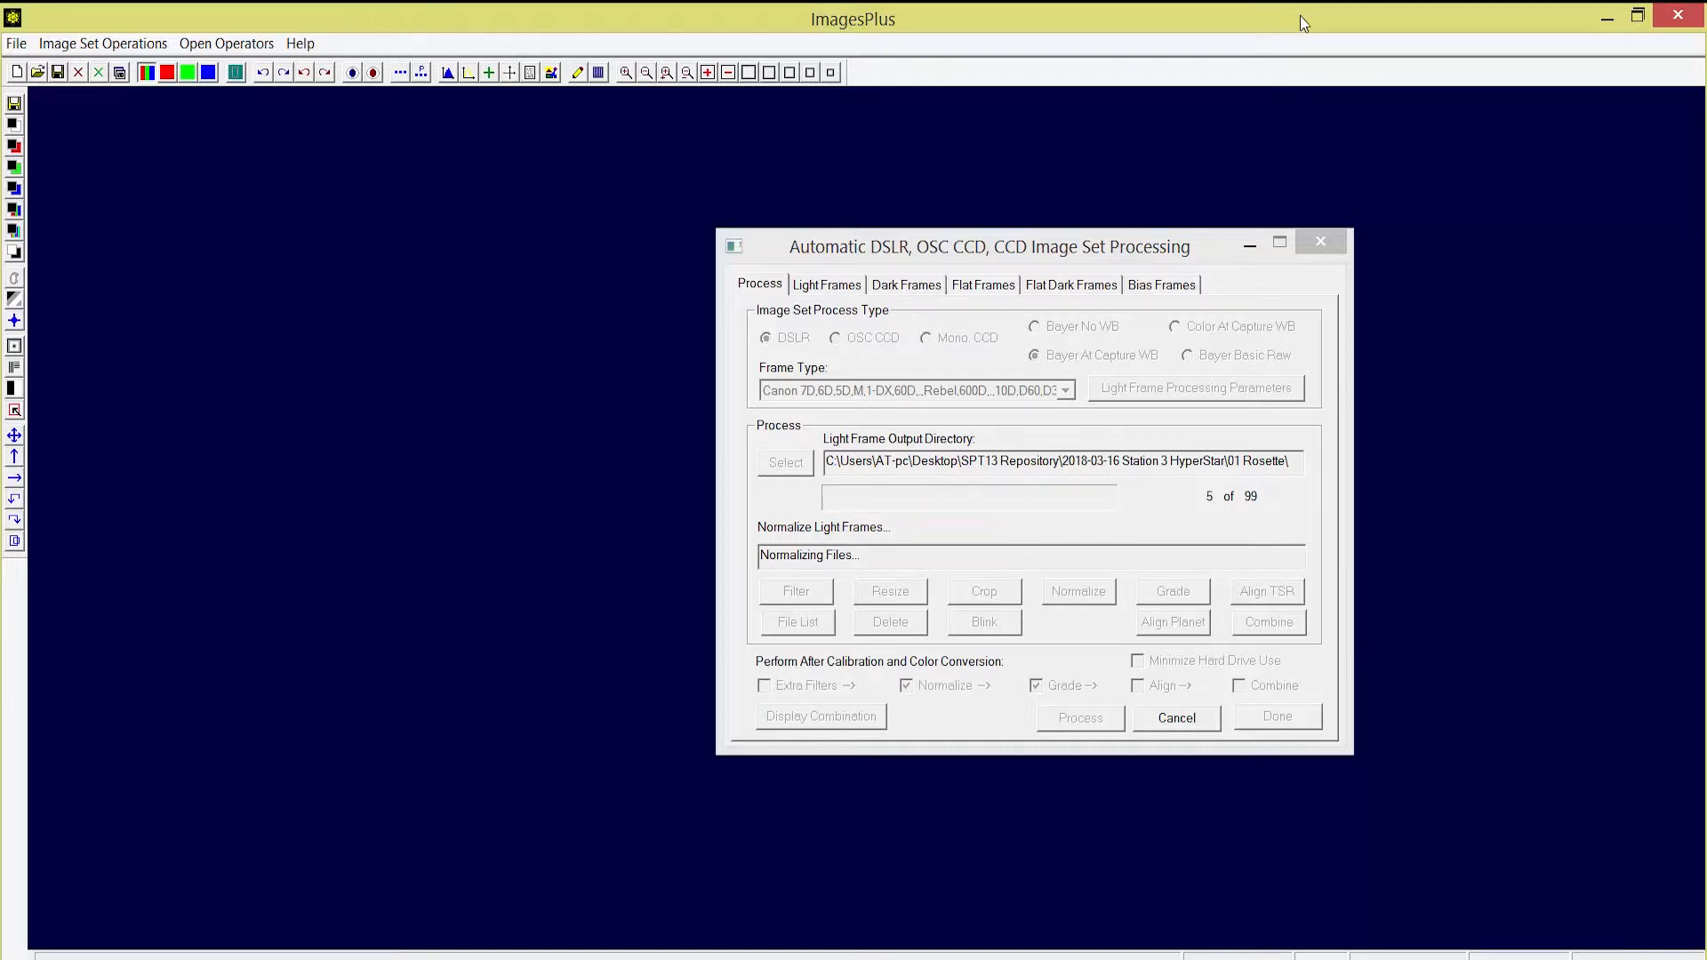
{"action": "key", "text": "alt+Tab"}
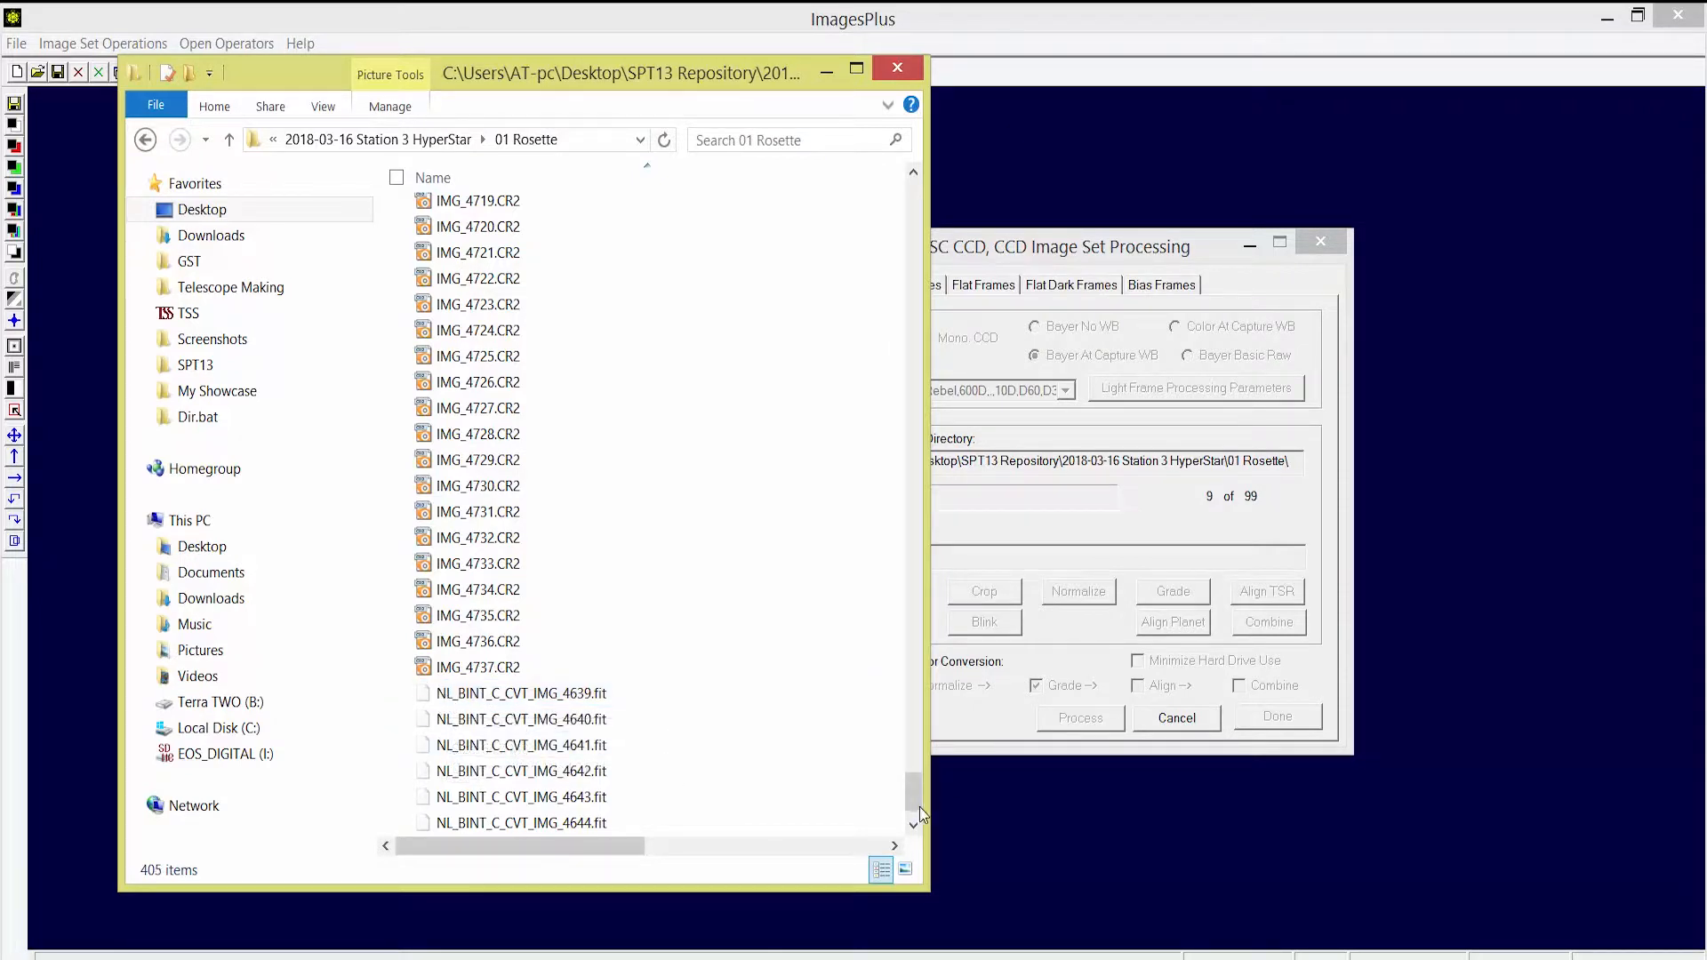
{"action": "left_click", "coordinate": [912, 828]}
{"action": "left_click", "coordinate": [912, 828]}
{"action": "left_click", "coordinate": [913, 828]}
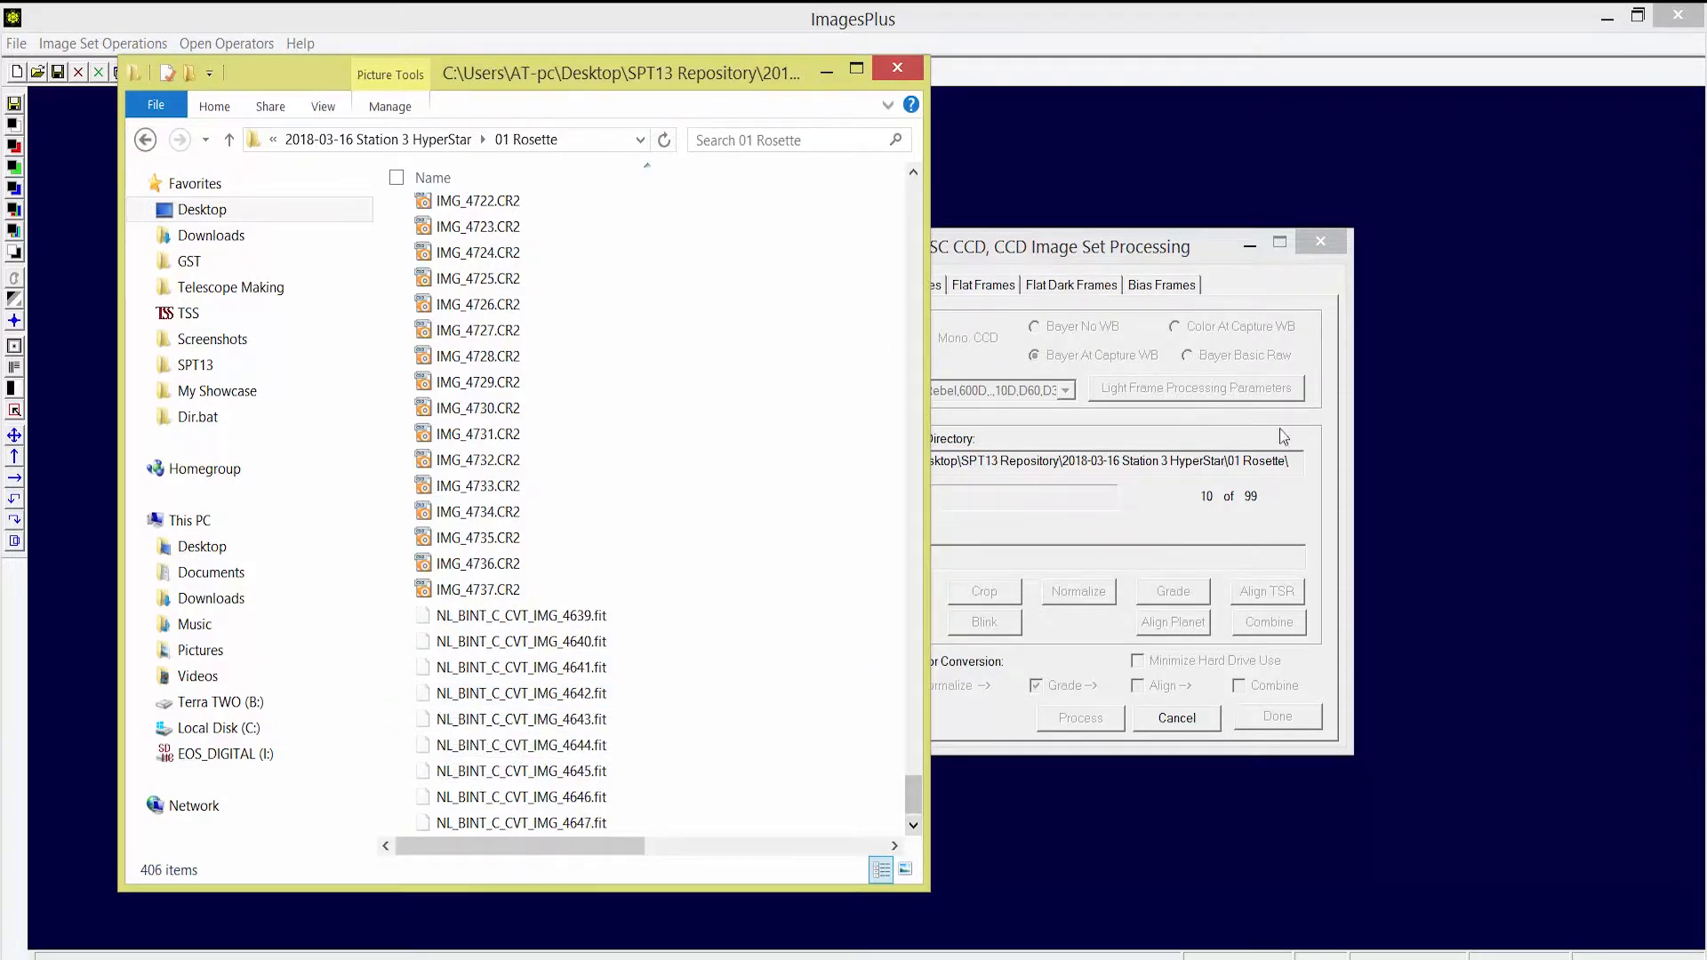
{"action": "left_click", "coordinate": [1487, 446]}
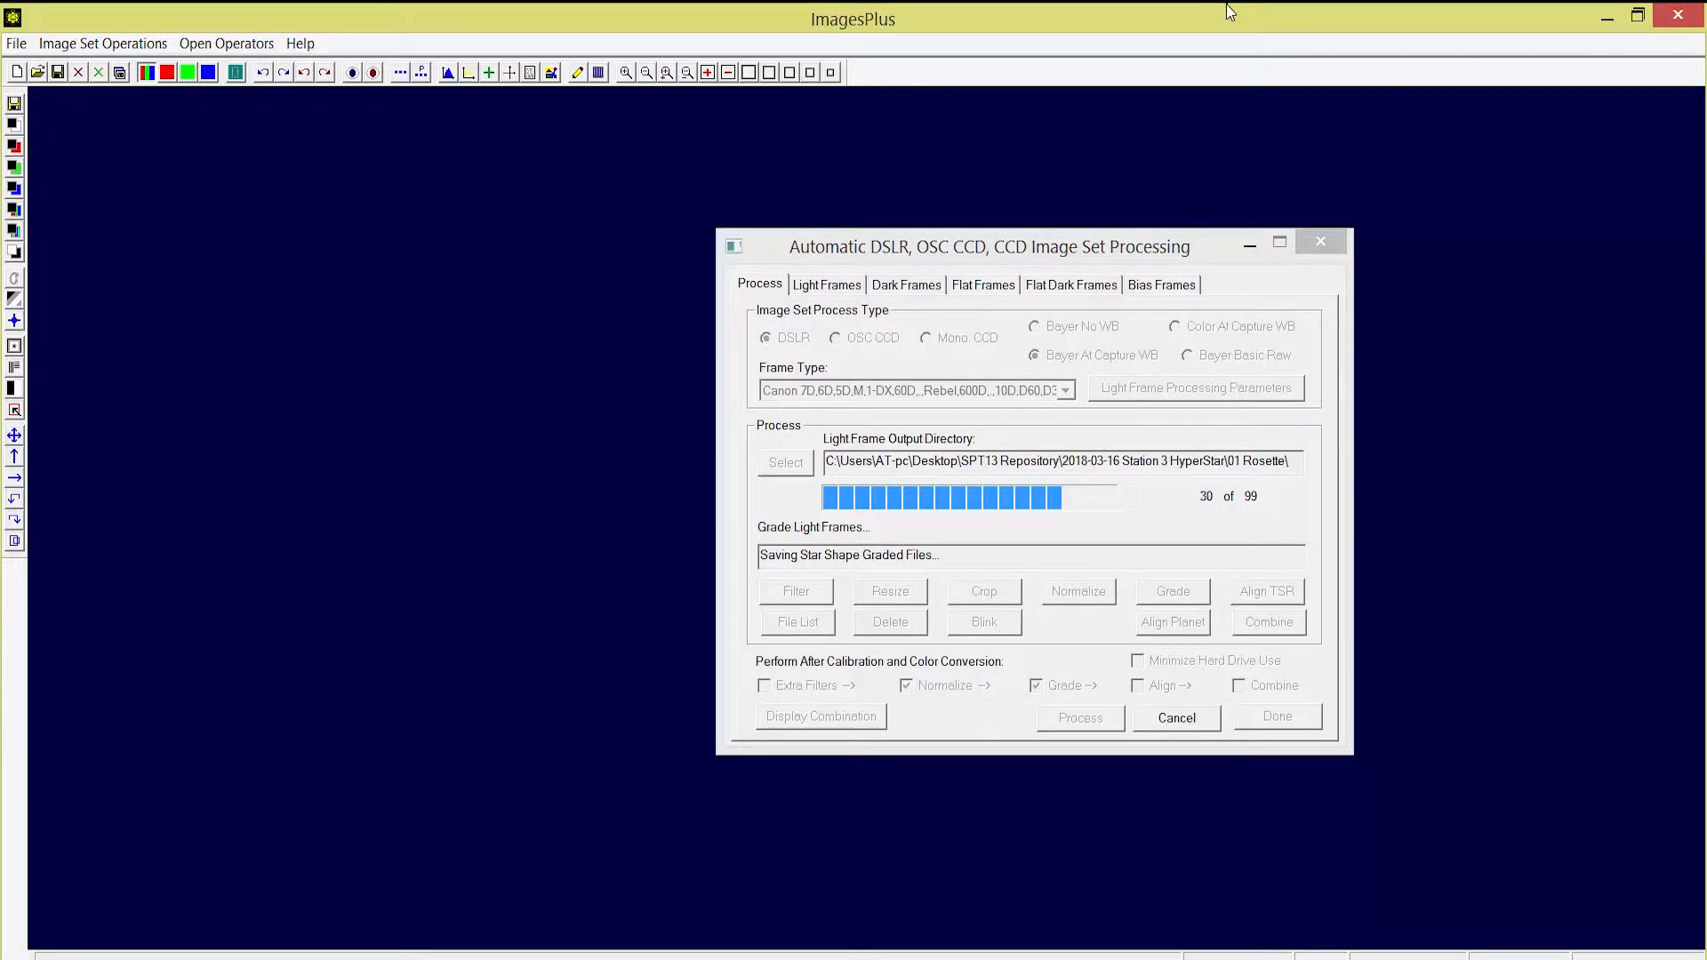
Switch to File Explorer, examine the star-shape graded light frames in the 01 Rosette folder, and return to ImagesPlus.
{"action": "key", "text": "alt+Tab"}
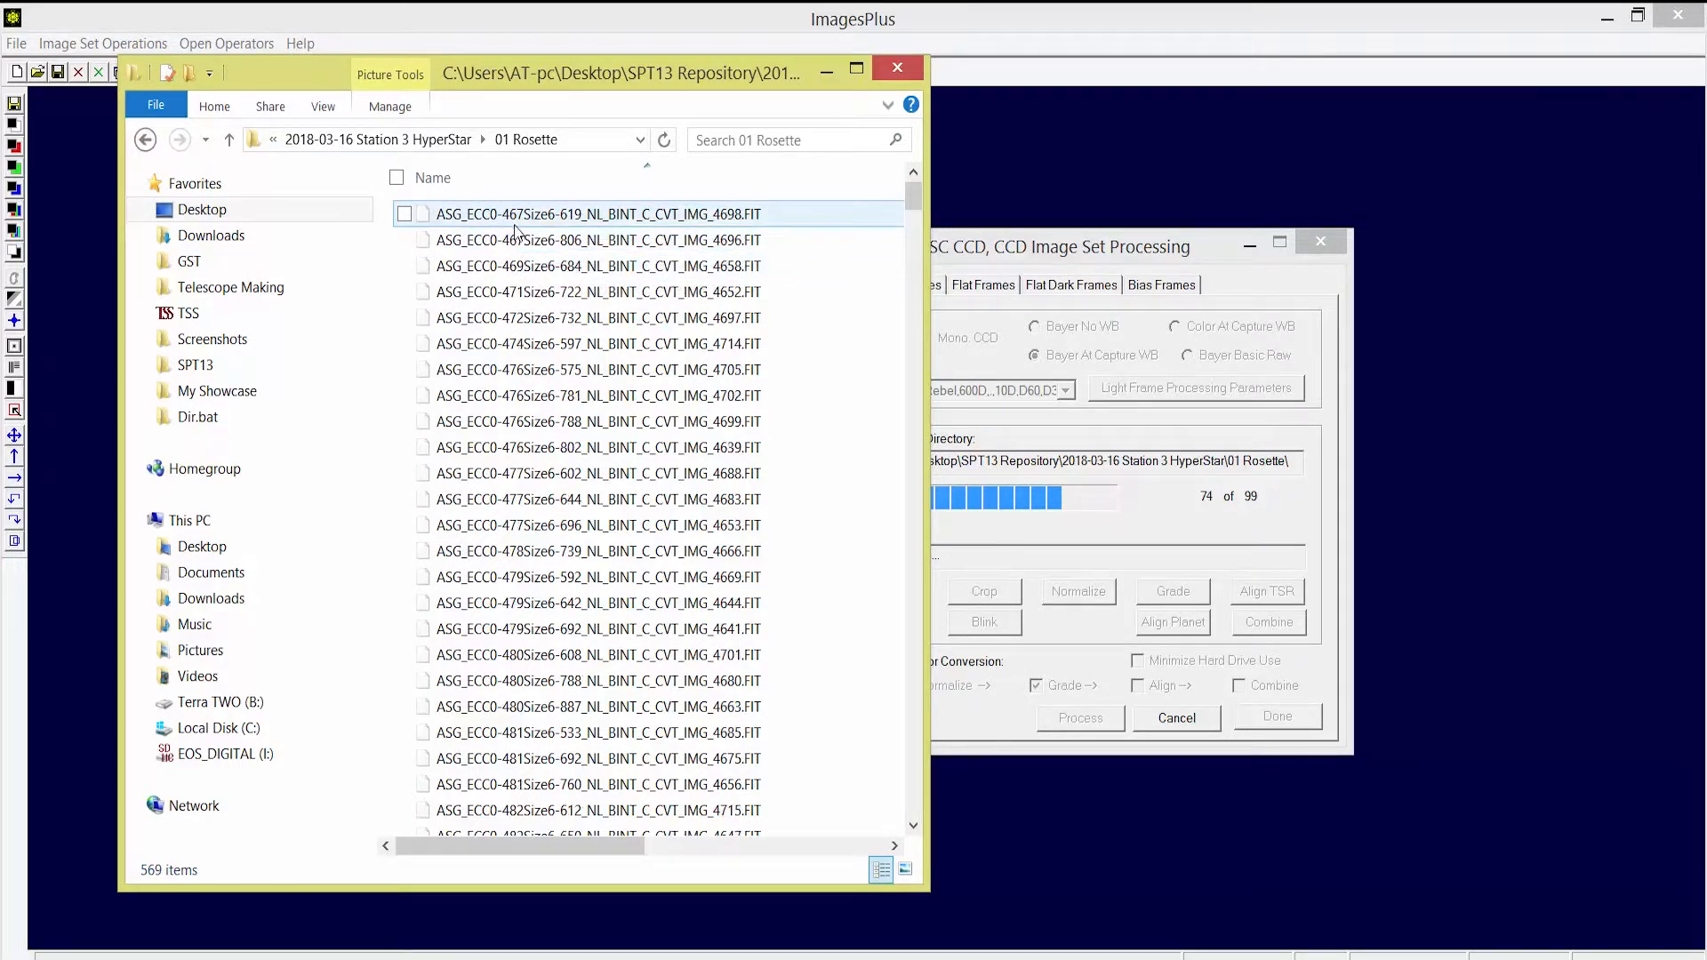
{"action": "scroll", "coordinate": [576, 376], "scroll_direction": "down", "scroll_amount": 9}
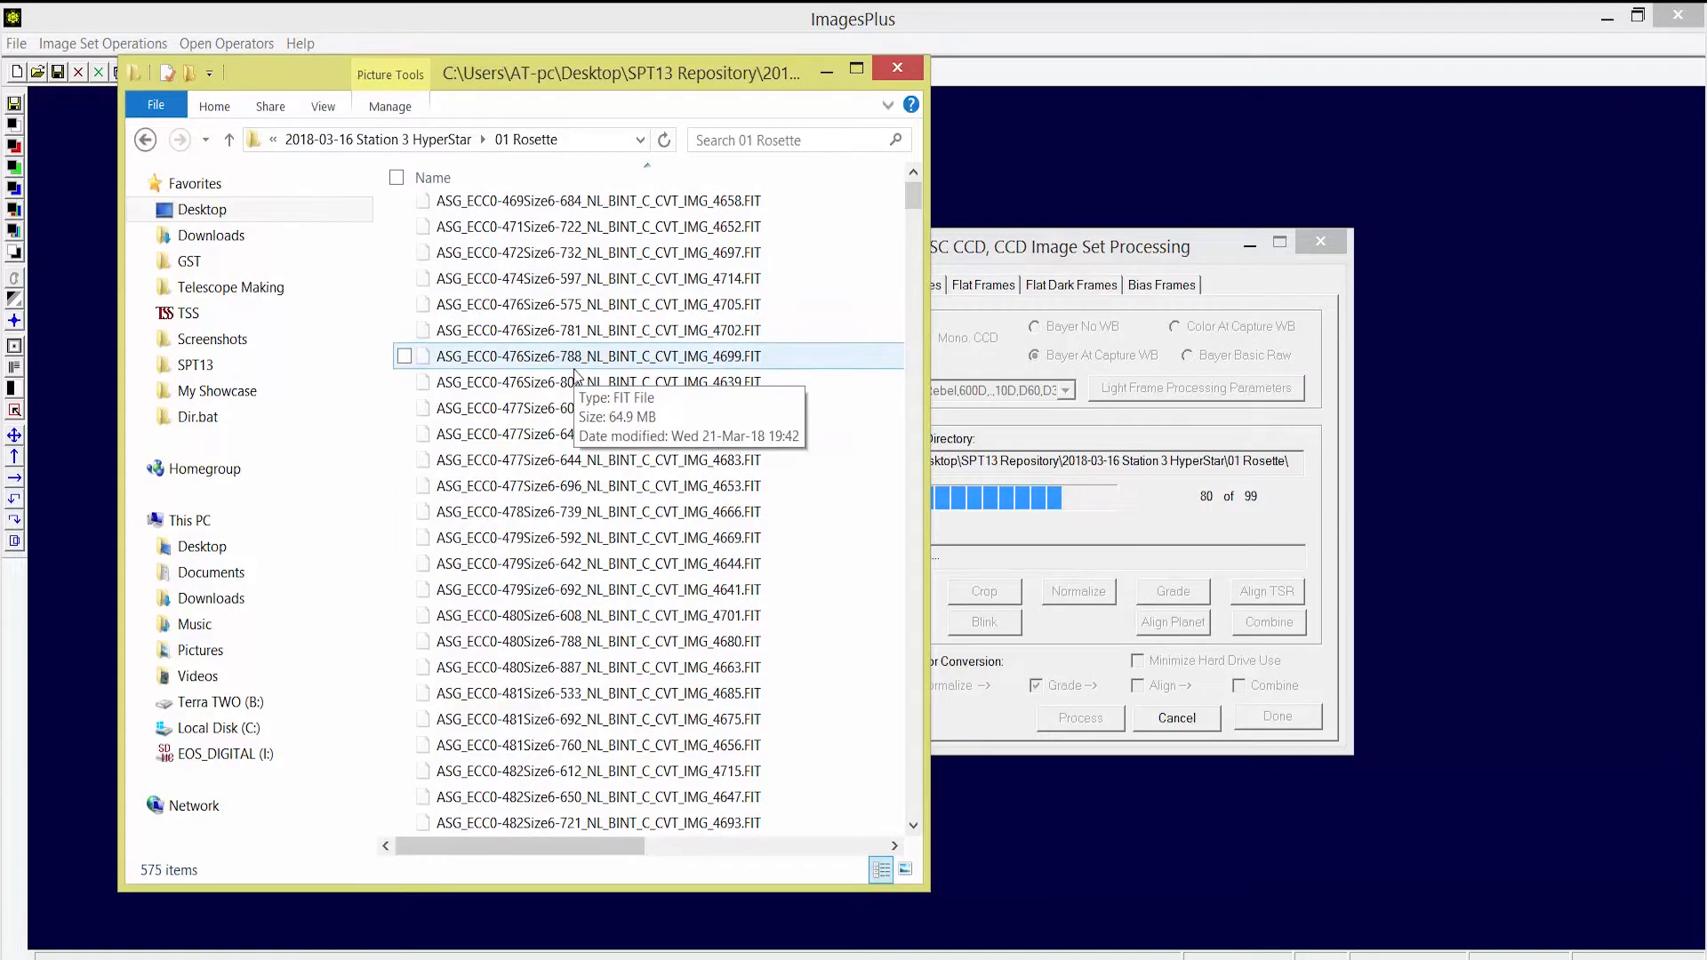
{"action": "scroll", "coordinate": [576, 376], "scroll_direction": "down", "scroll_amount": 10}
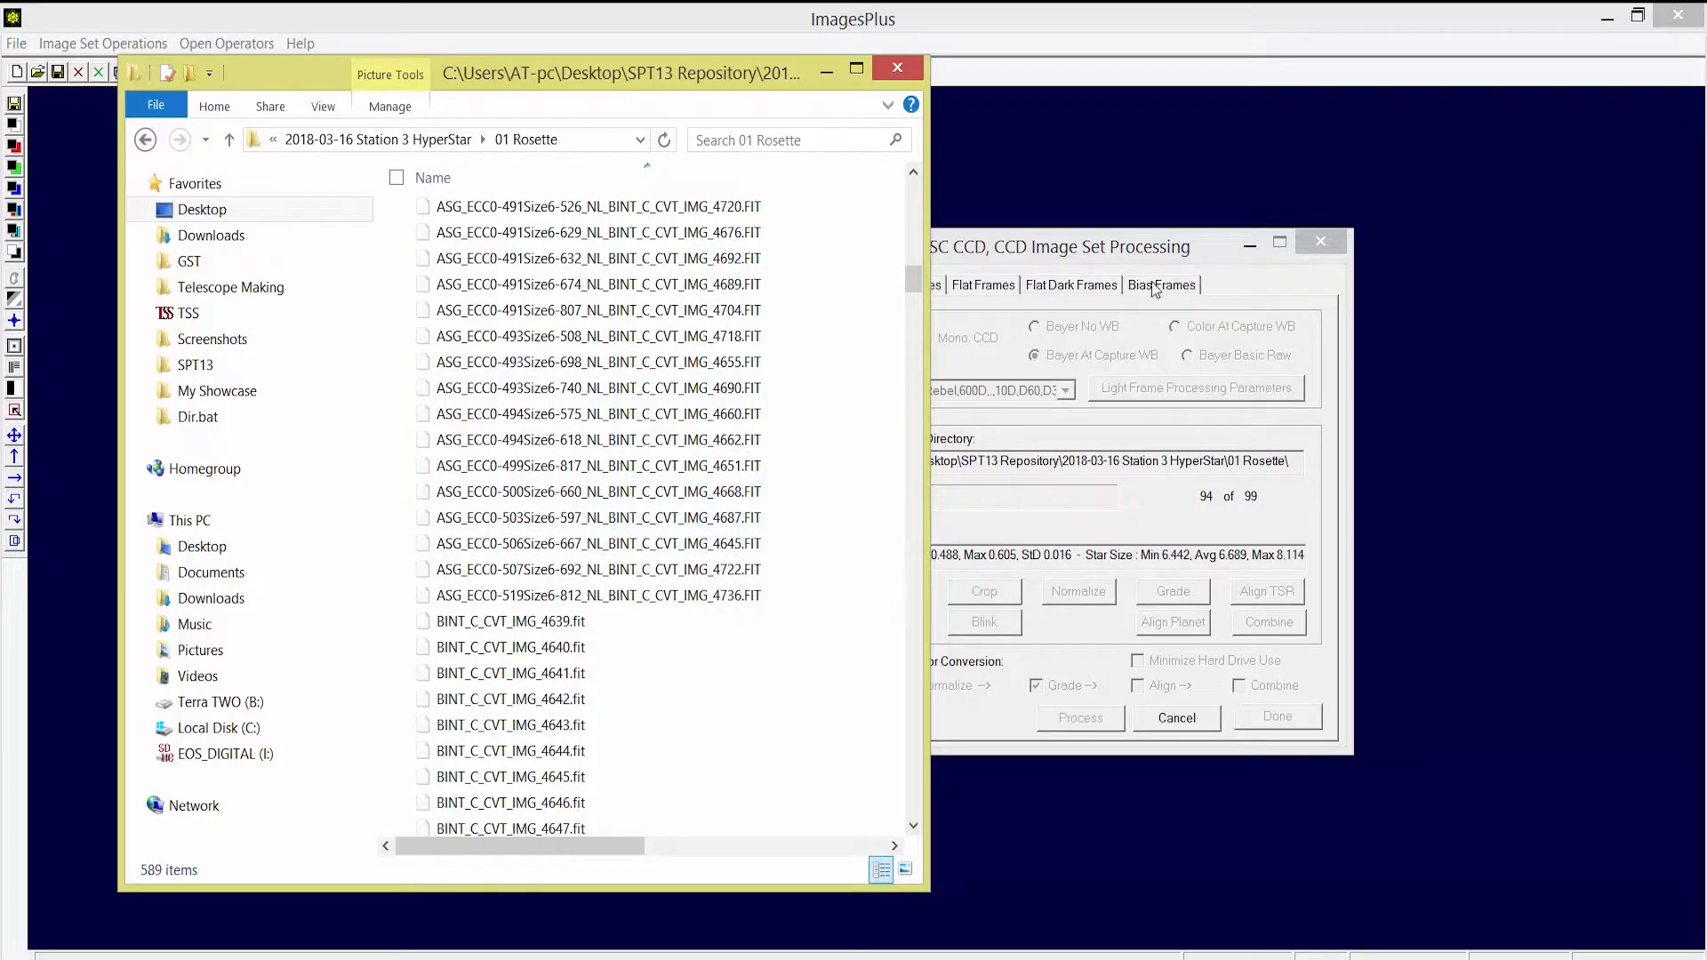
{"action": "left_click", "coordinate": [1156, 253]}
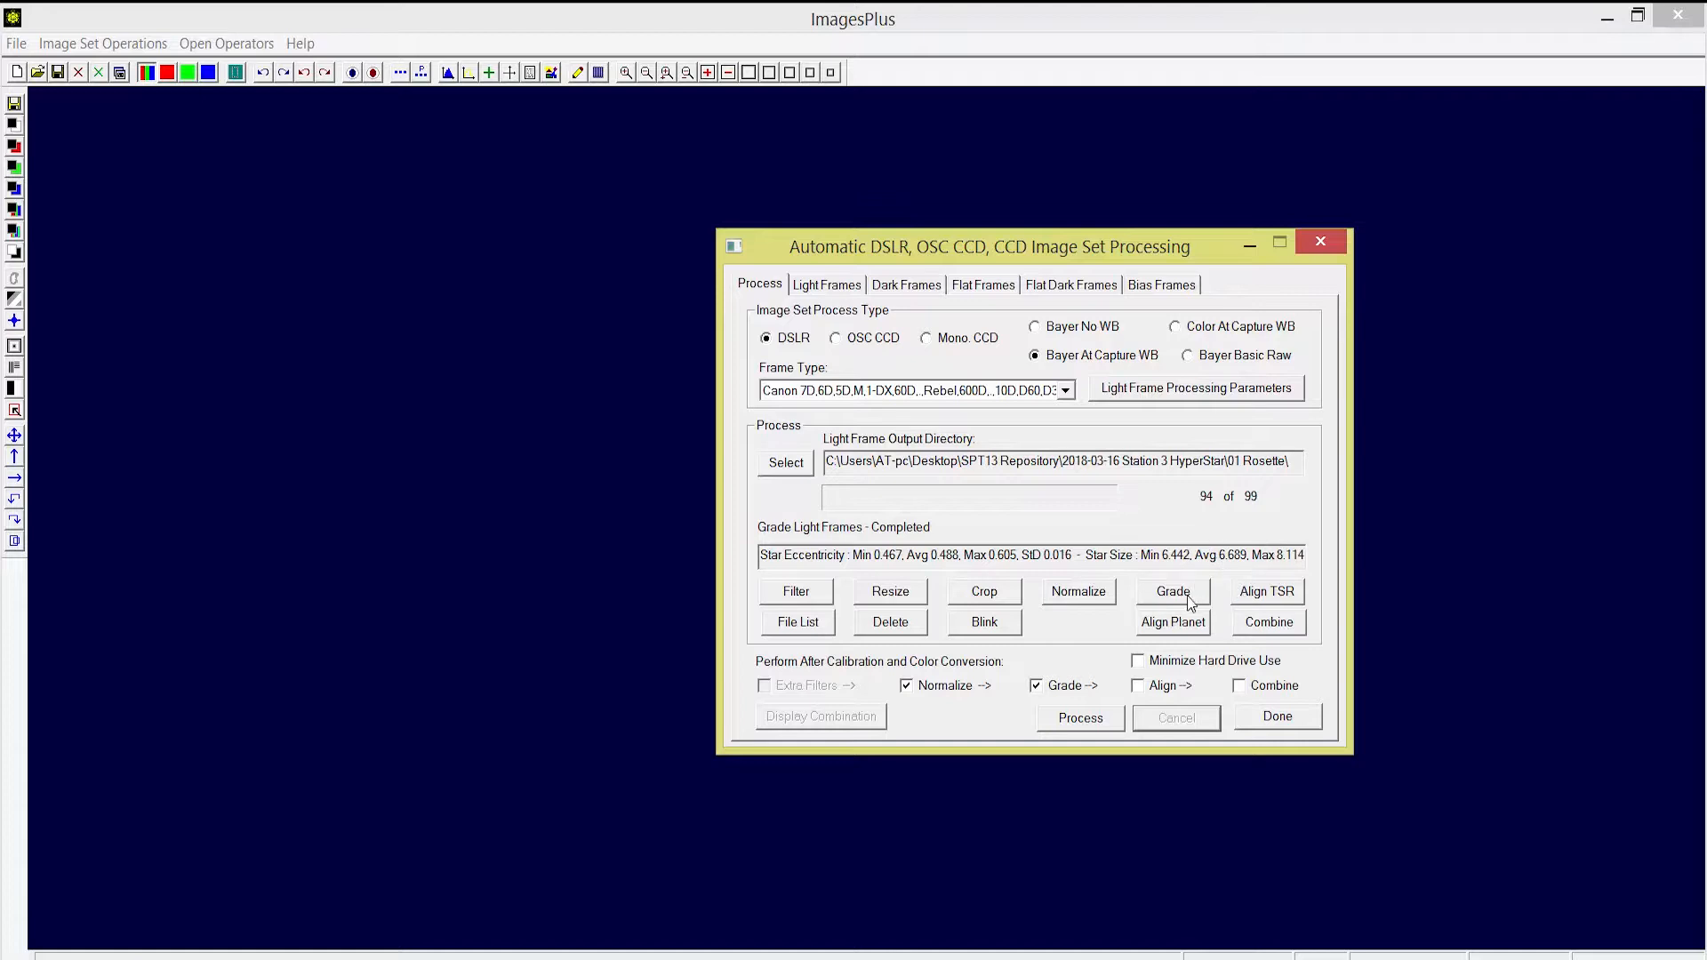
Start Align TSR on the graded image set and set the alignment type to Translate + Scale + Rotate with 3 points.
{"action": "left_click", "coordinate": [1271, 596]}
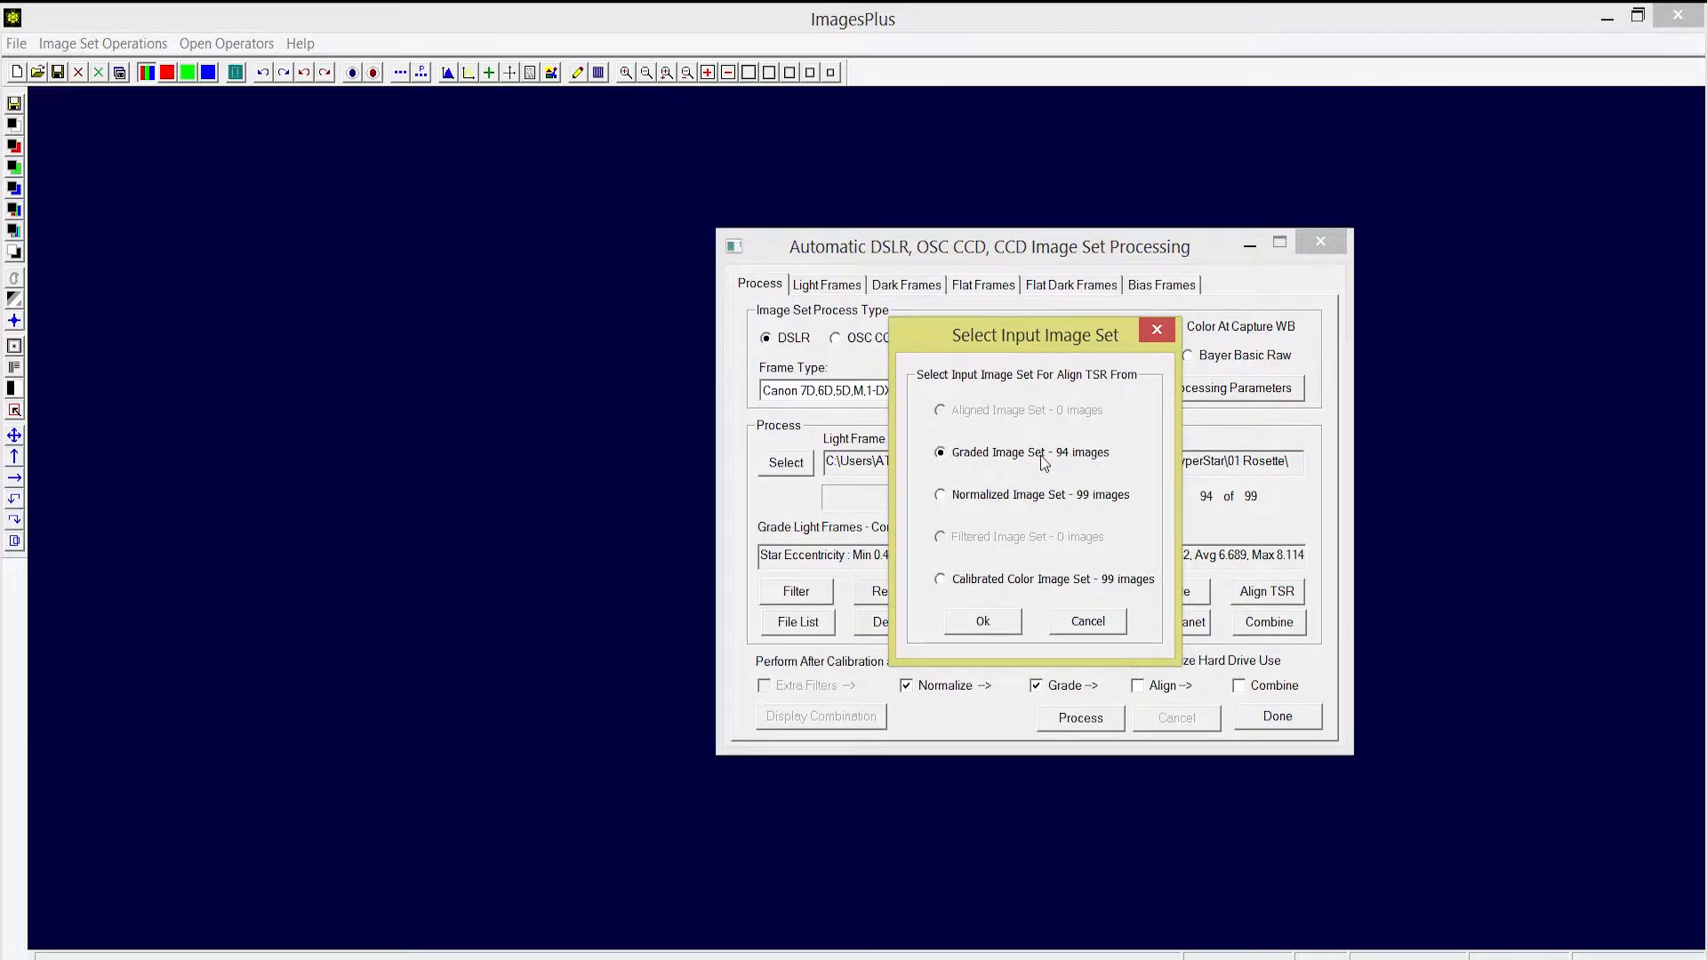
{"action": "left_click", "coordinate": [1004, 630]}
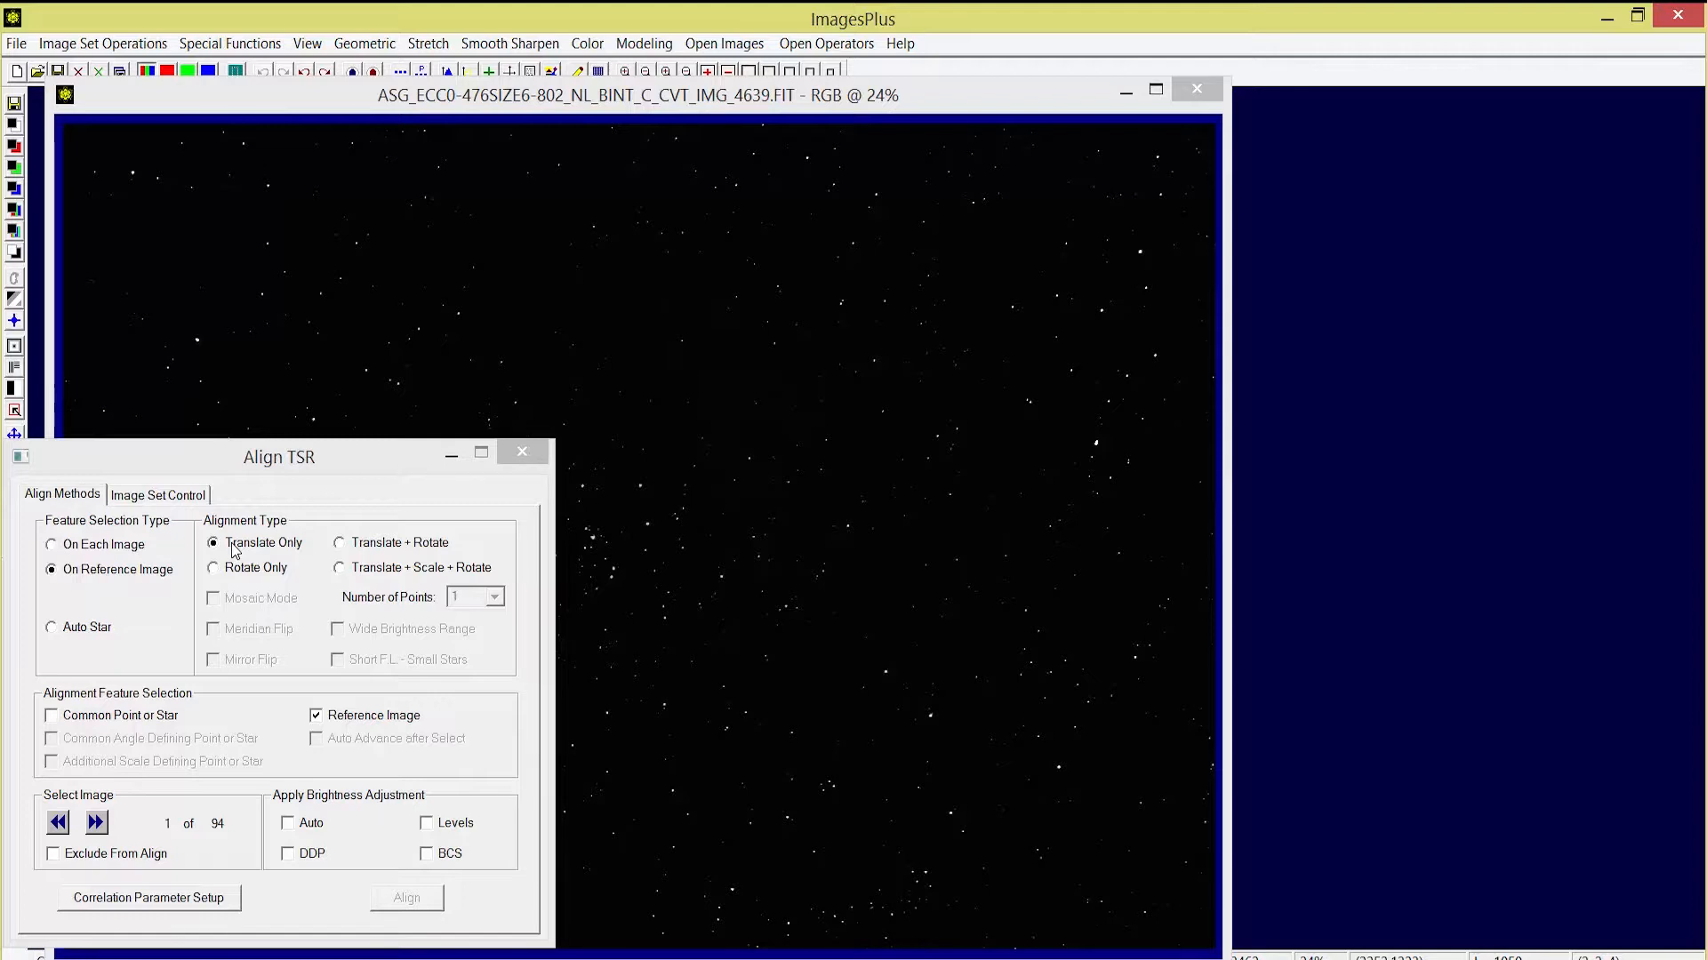
{"action": "left_click", "coordinate": [340, 544]}
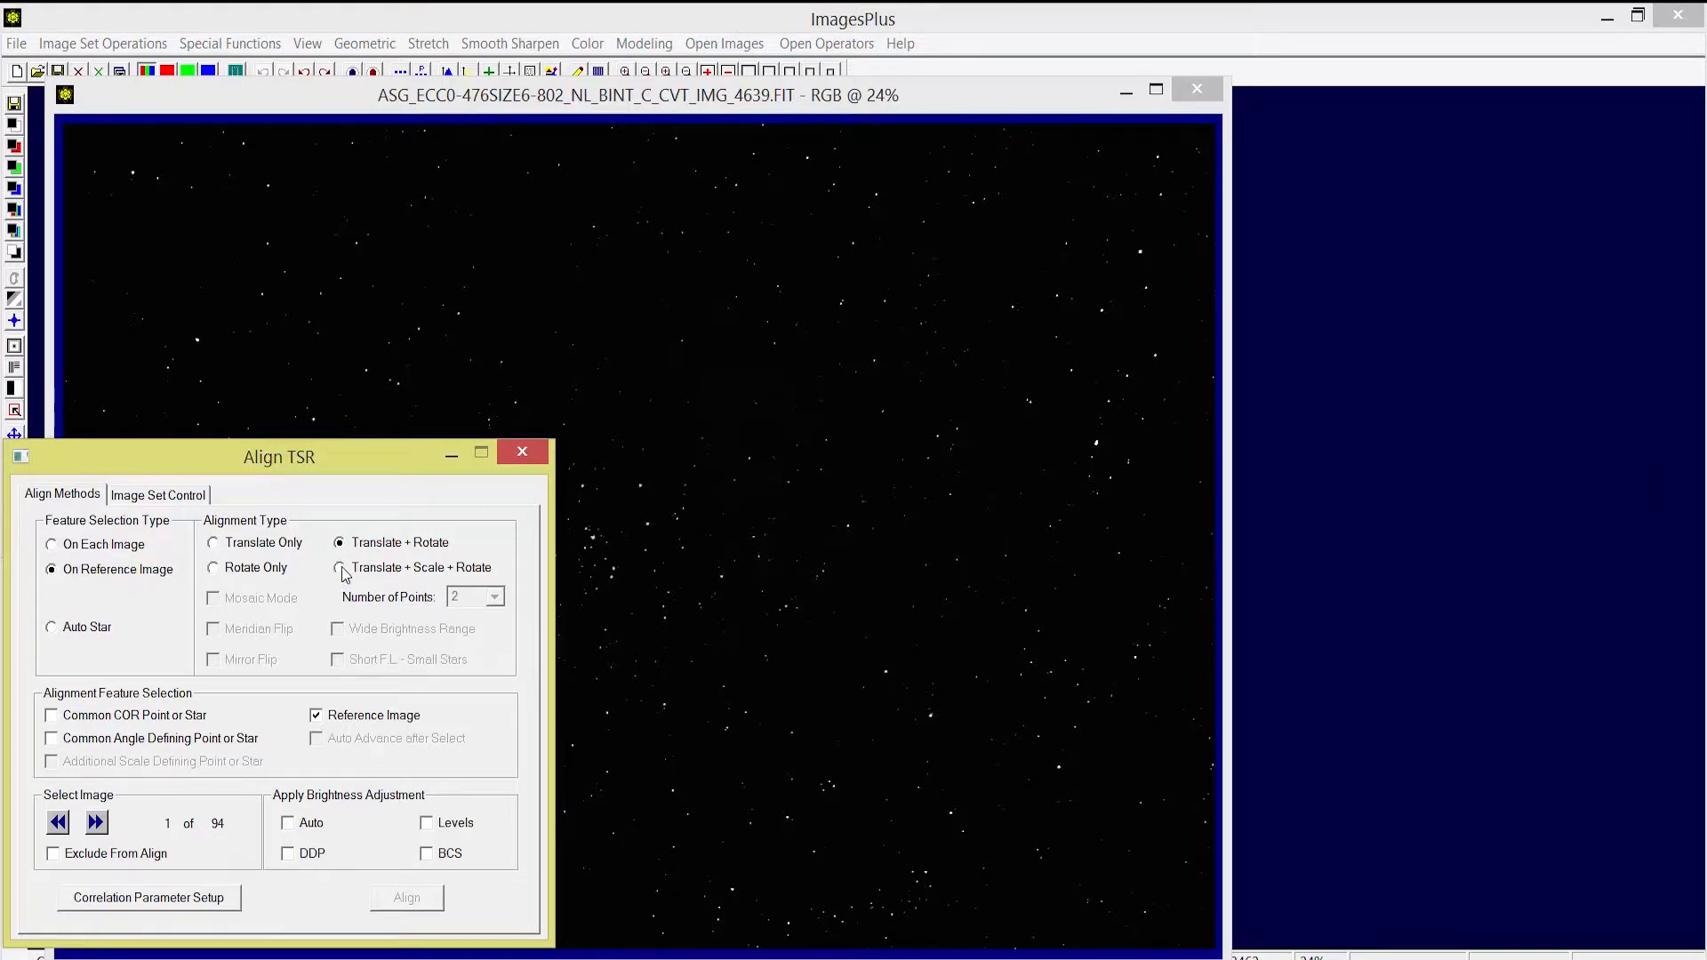
{"action": "left_click", "coordinate": [342, 570]}
{"action": "left_click", "coordinate": [494, 603]}
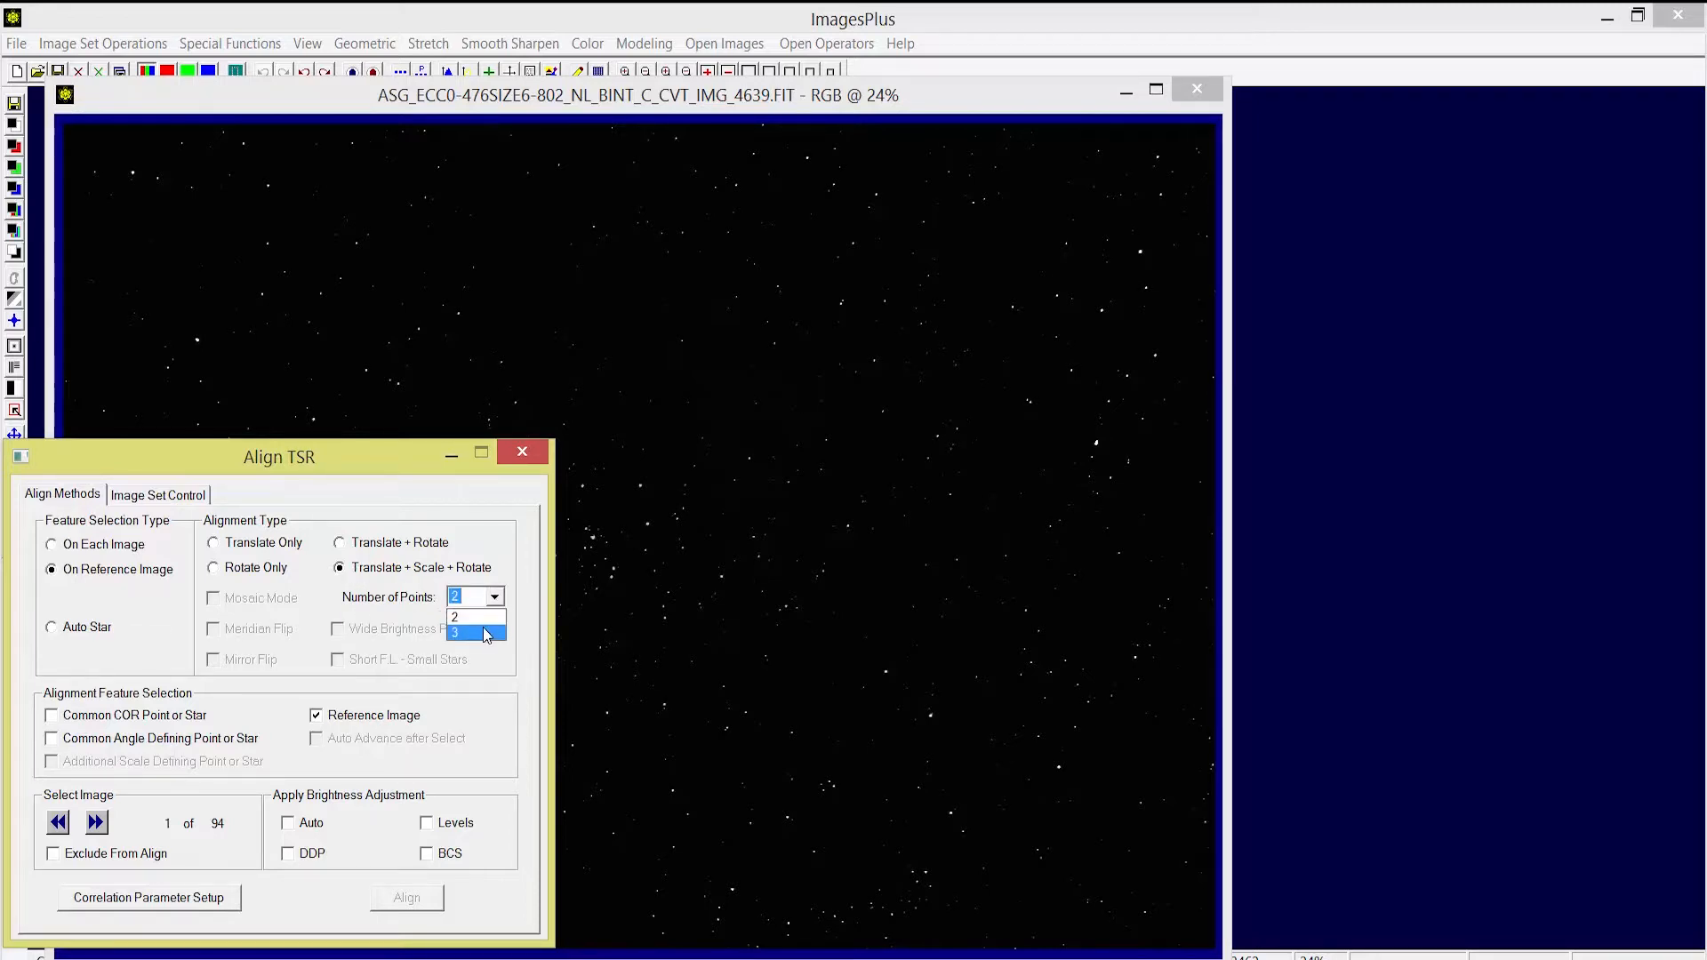
{"action": "left_click", "coordinate": [471, 621]}
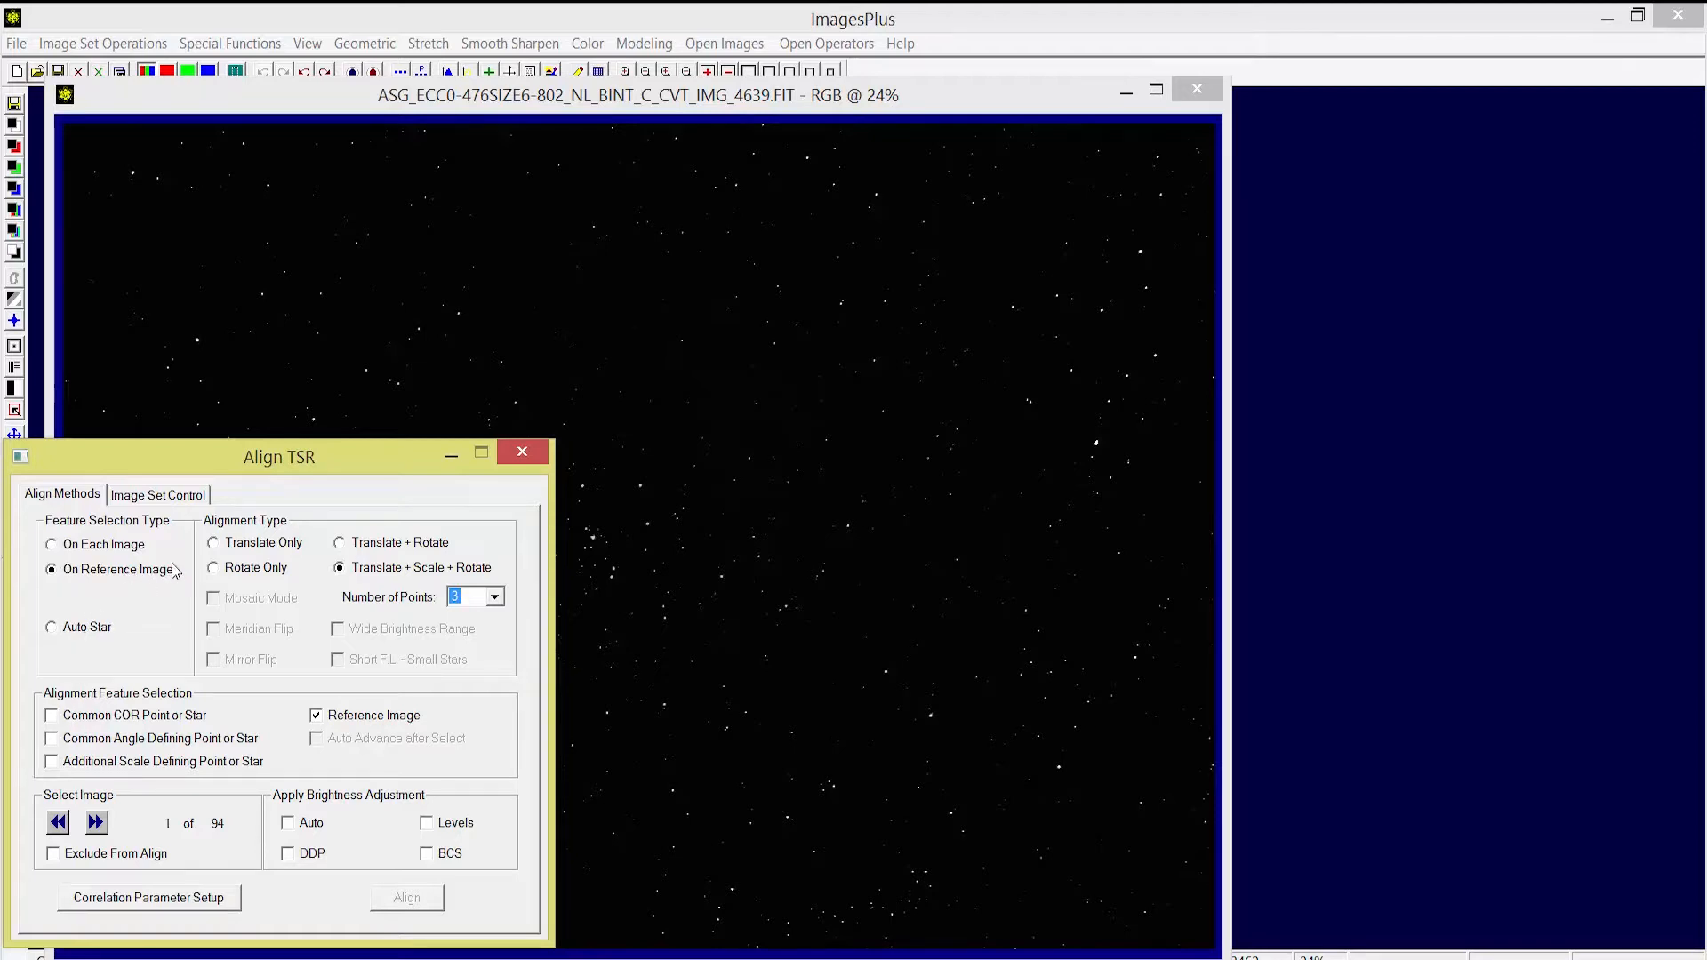
Mark the bright star in the reference image's upper-left area as the Common COR Point or Star.
{"action": "left_click", "coordinate": [53, 716]}
{"action": "left_click", "coordinate": [451, 457]}
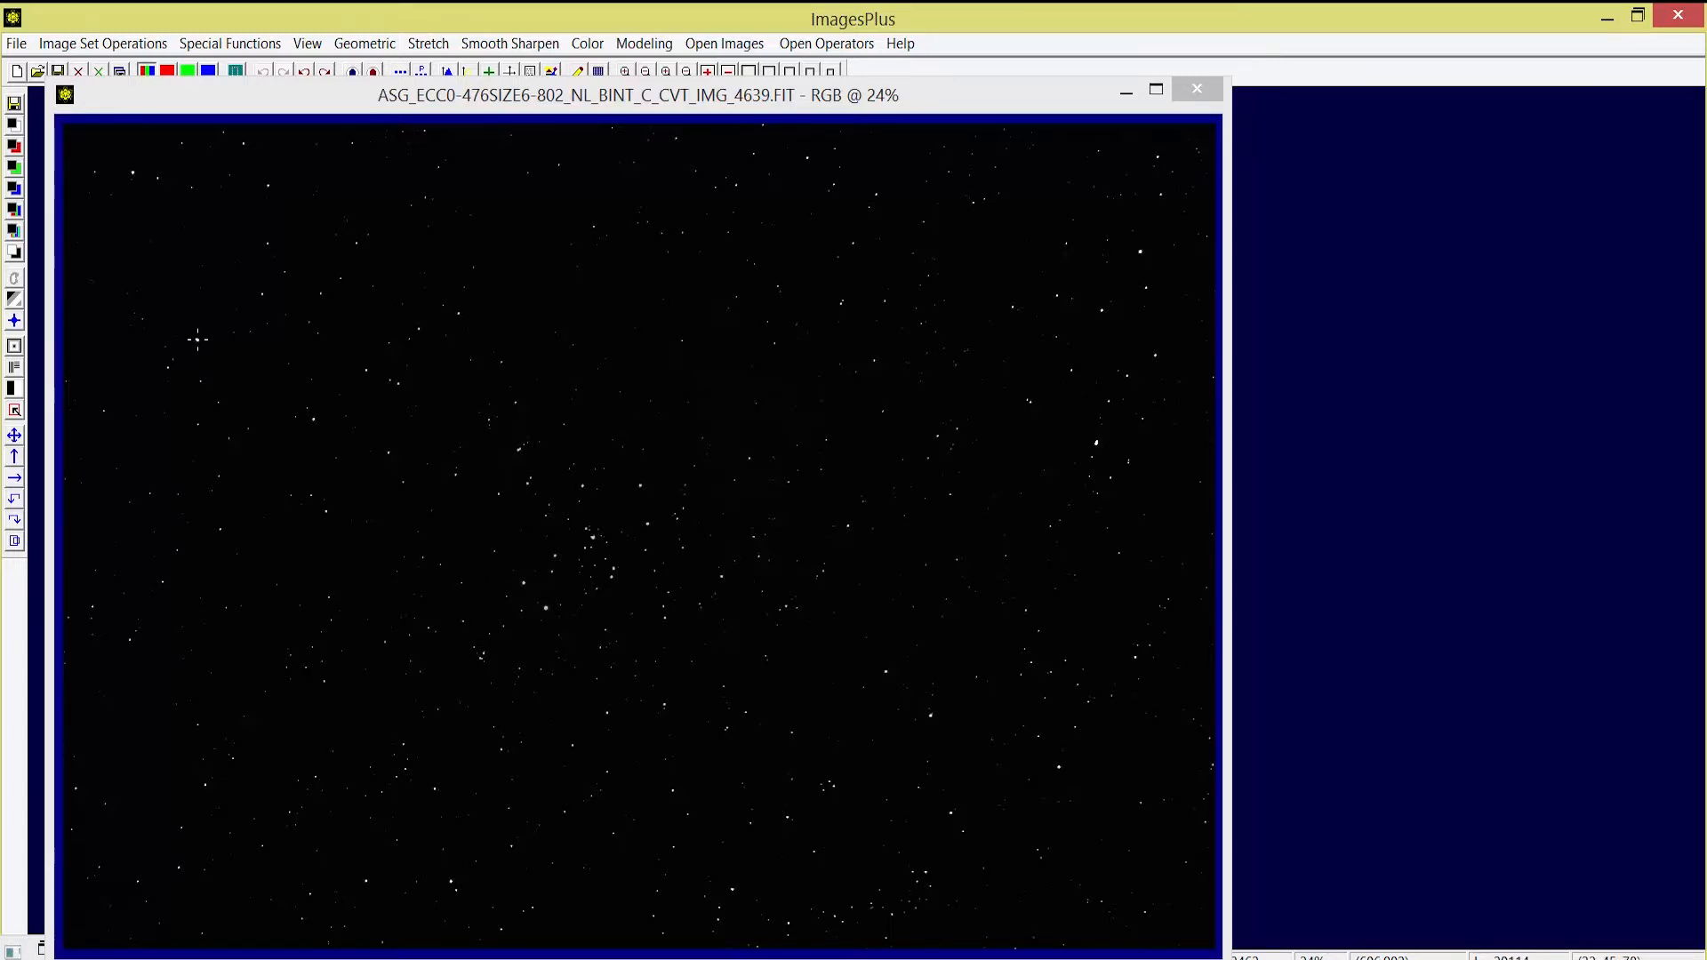
{"action": "left_click", "coordinate": [198, 339]}
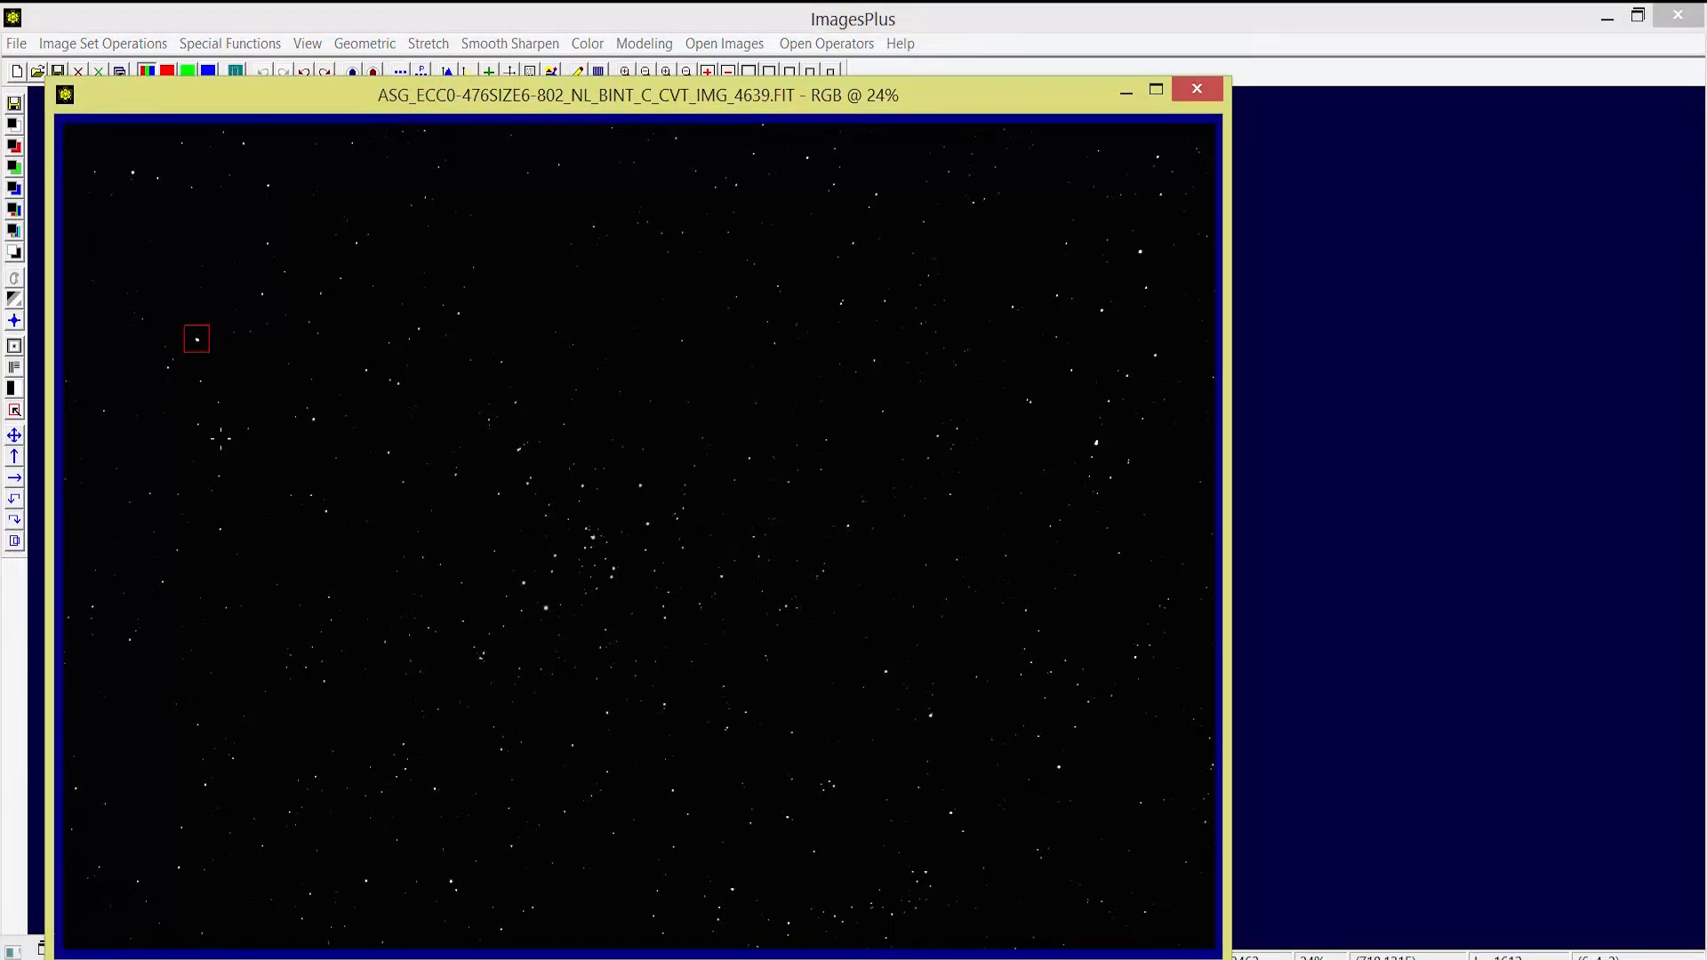
Mark the bright star near the reference image's upper-right corner as the Common Angle Defining Point or Star.
{"action": "left_click", "coordinate": [41, 949]}
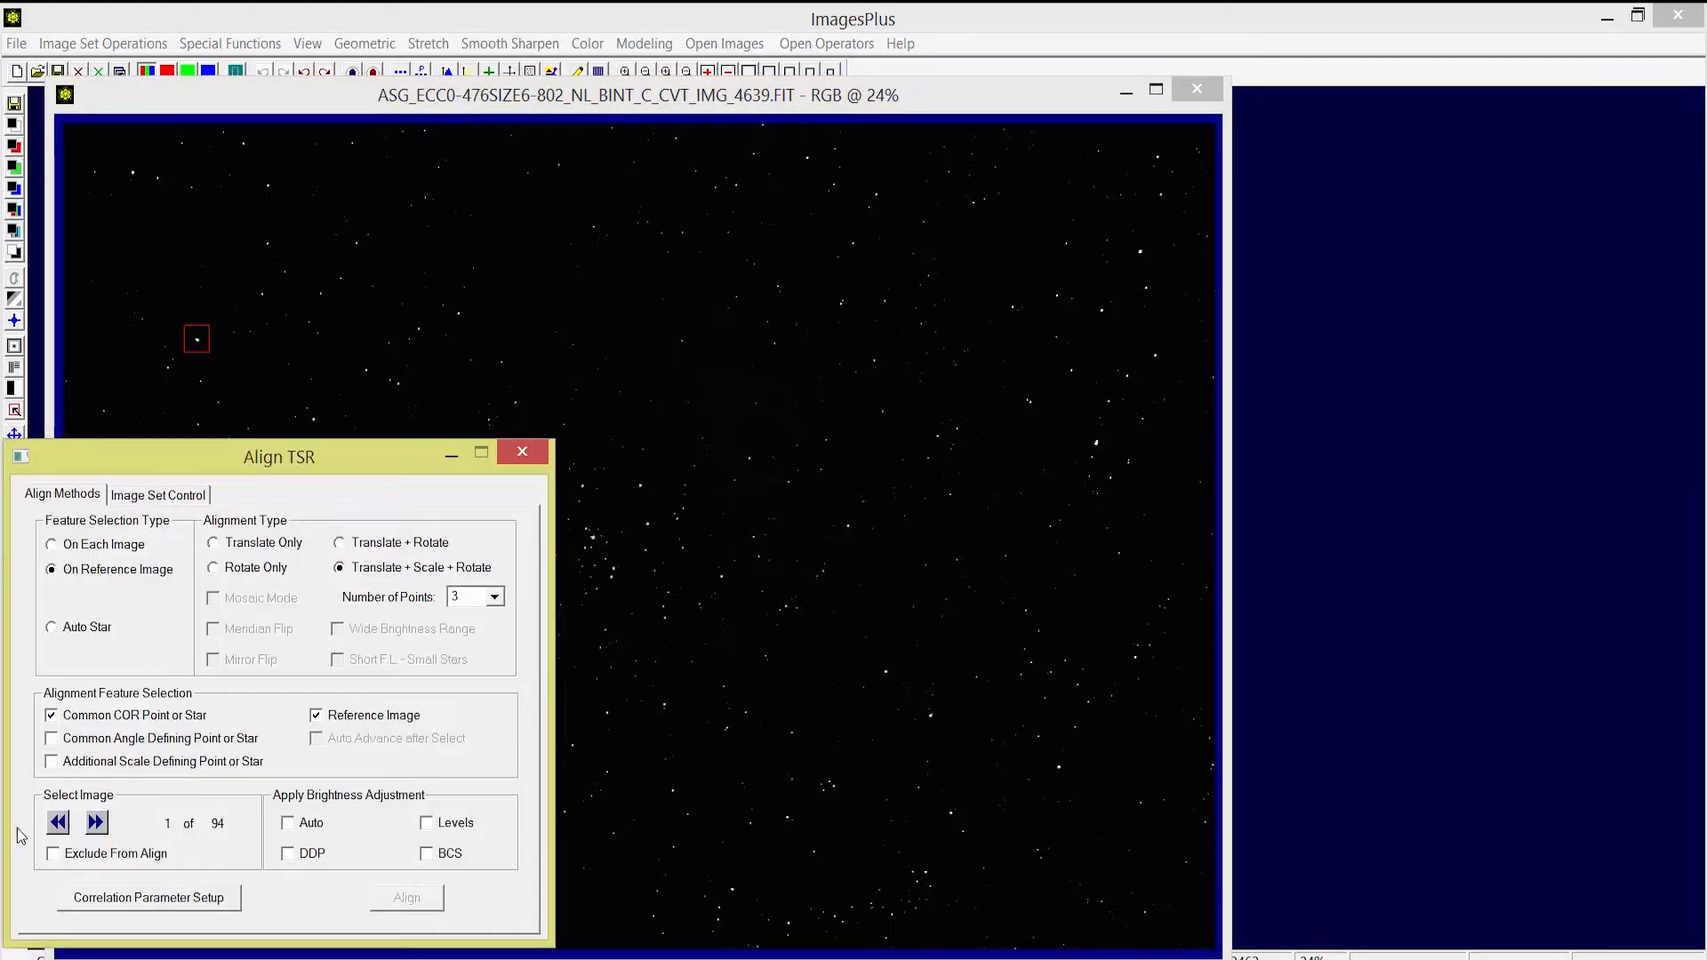
{"action": "left_click", "coordinate": [52, 739]}
{"action": "left_click", "coordinate": [451, 455]}
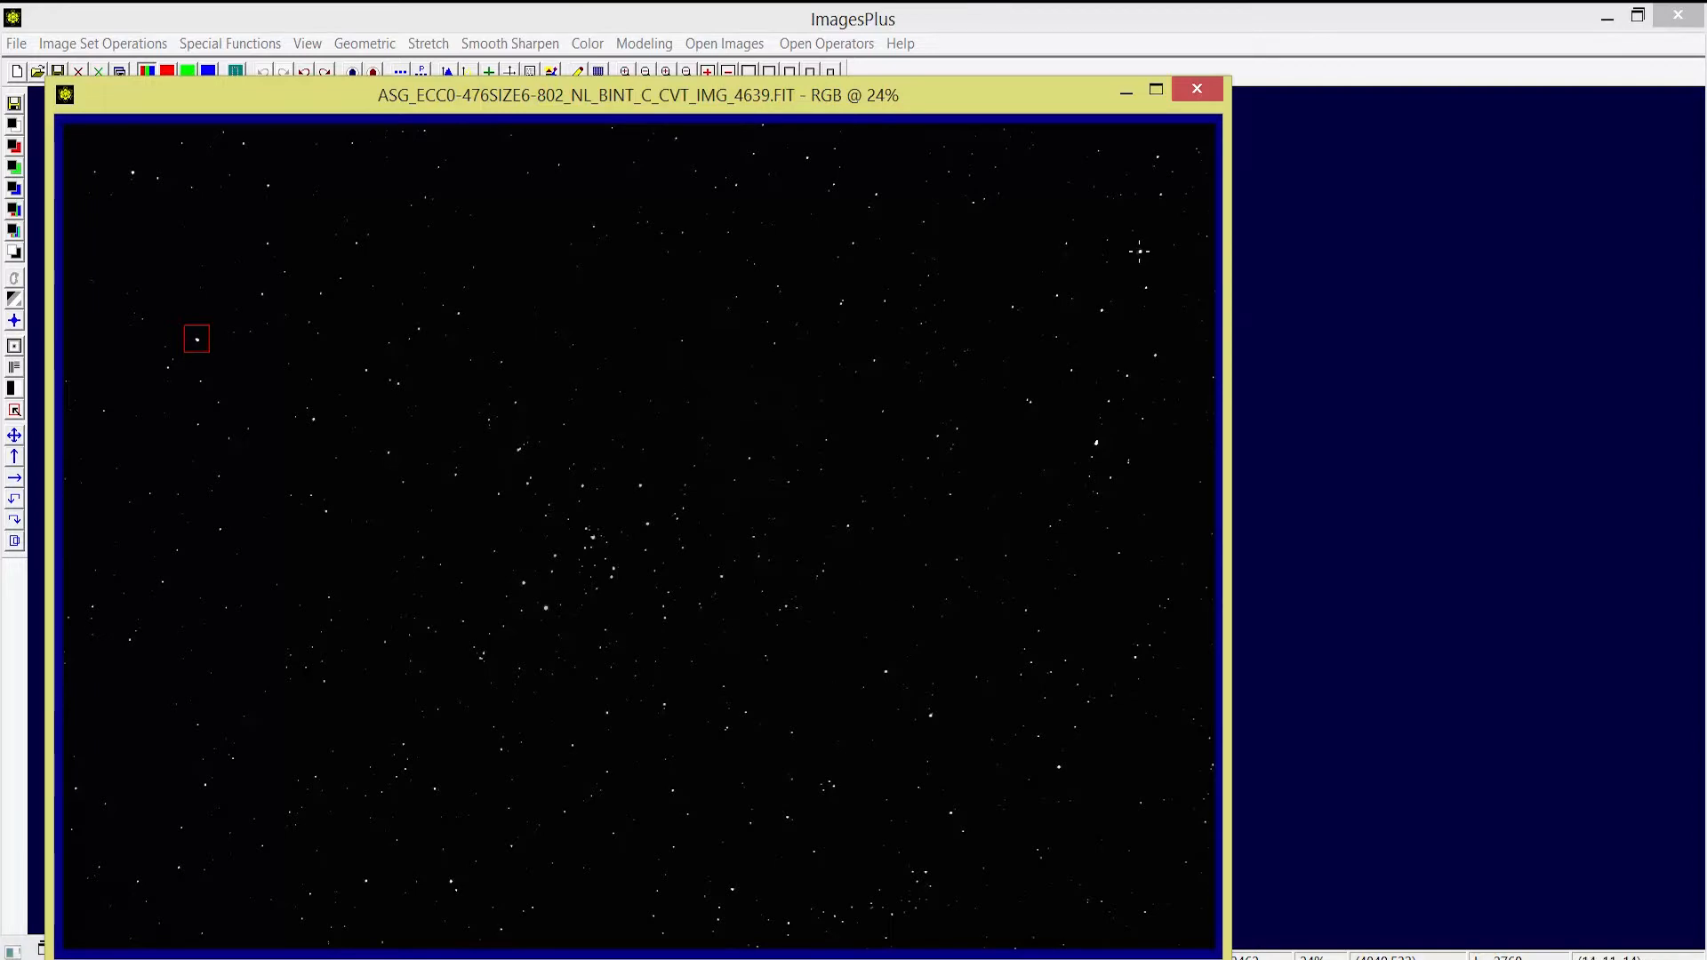
{"action": "left_click", "coordinate": [1140, 252]}
{"action": "left_click", "coordinate": [1140, 252]}
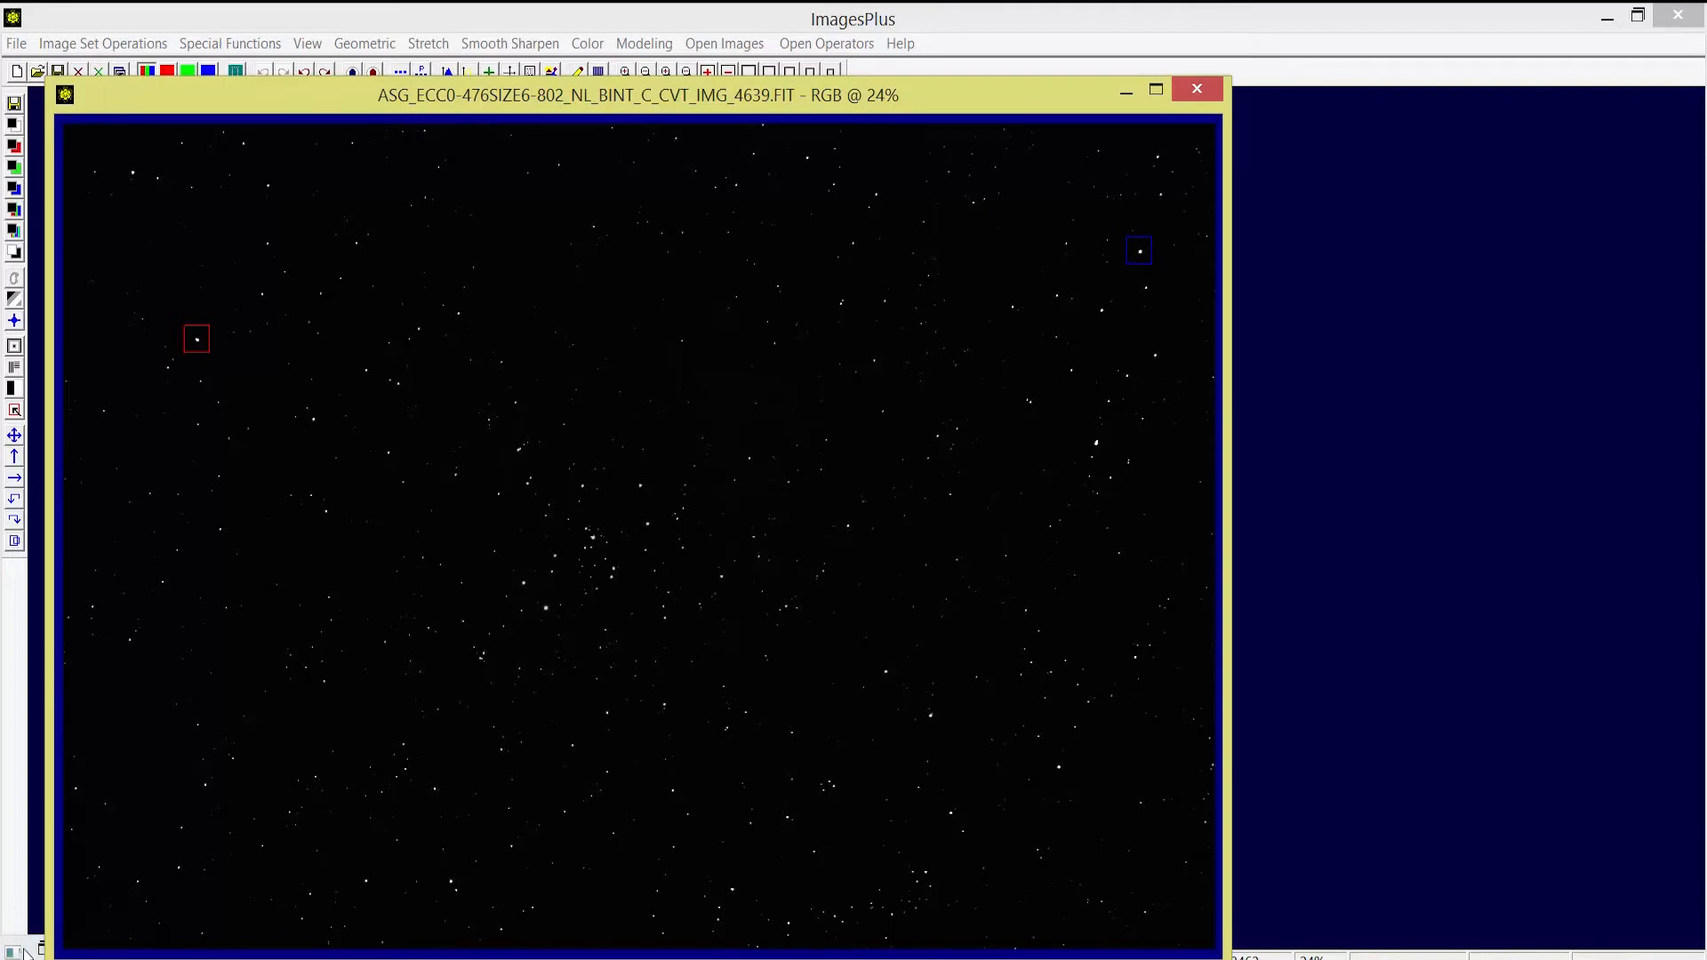
Mark the star in the reference image's lower-right area as the Additional Scale Defining Point or Star.
{"action": "left_click", "coordinate": [50, 950]}
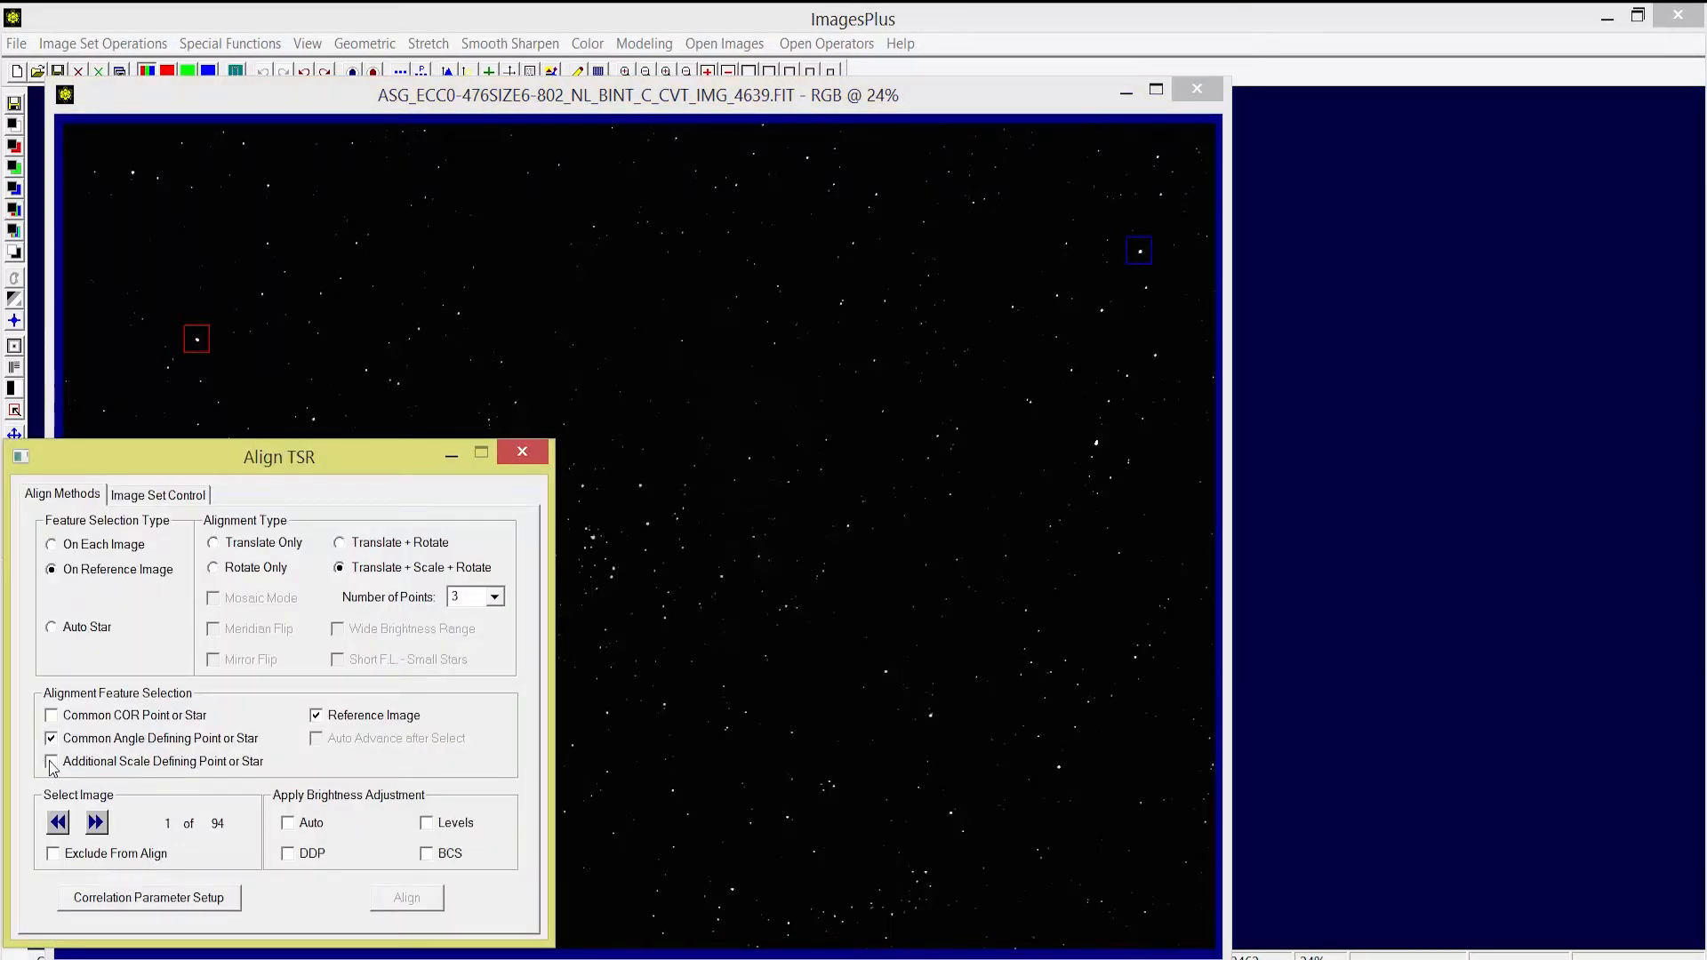
{"action": "left_click", "coordinate": [51, 763]}
{"action": "left_click", "coordinate": [451, 455]}
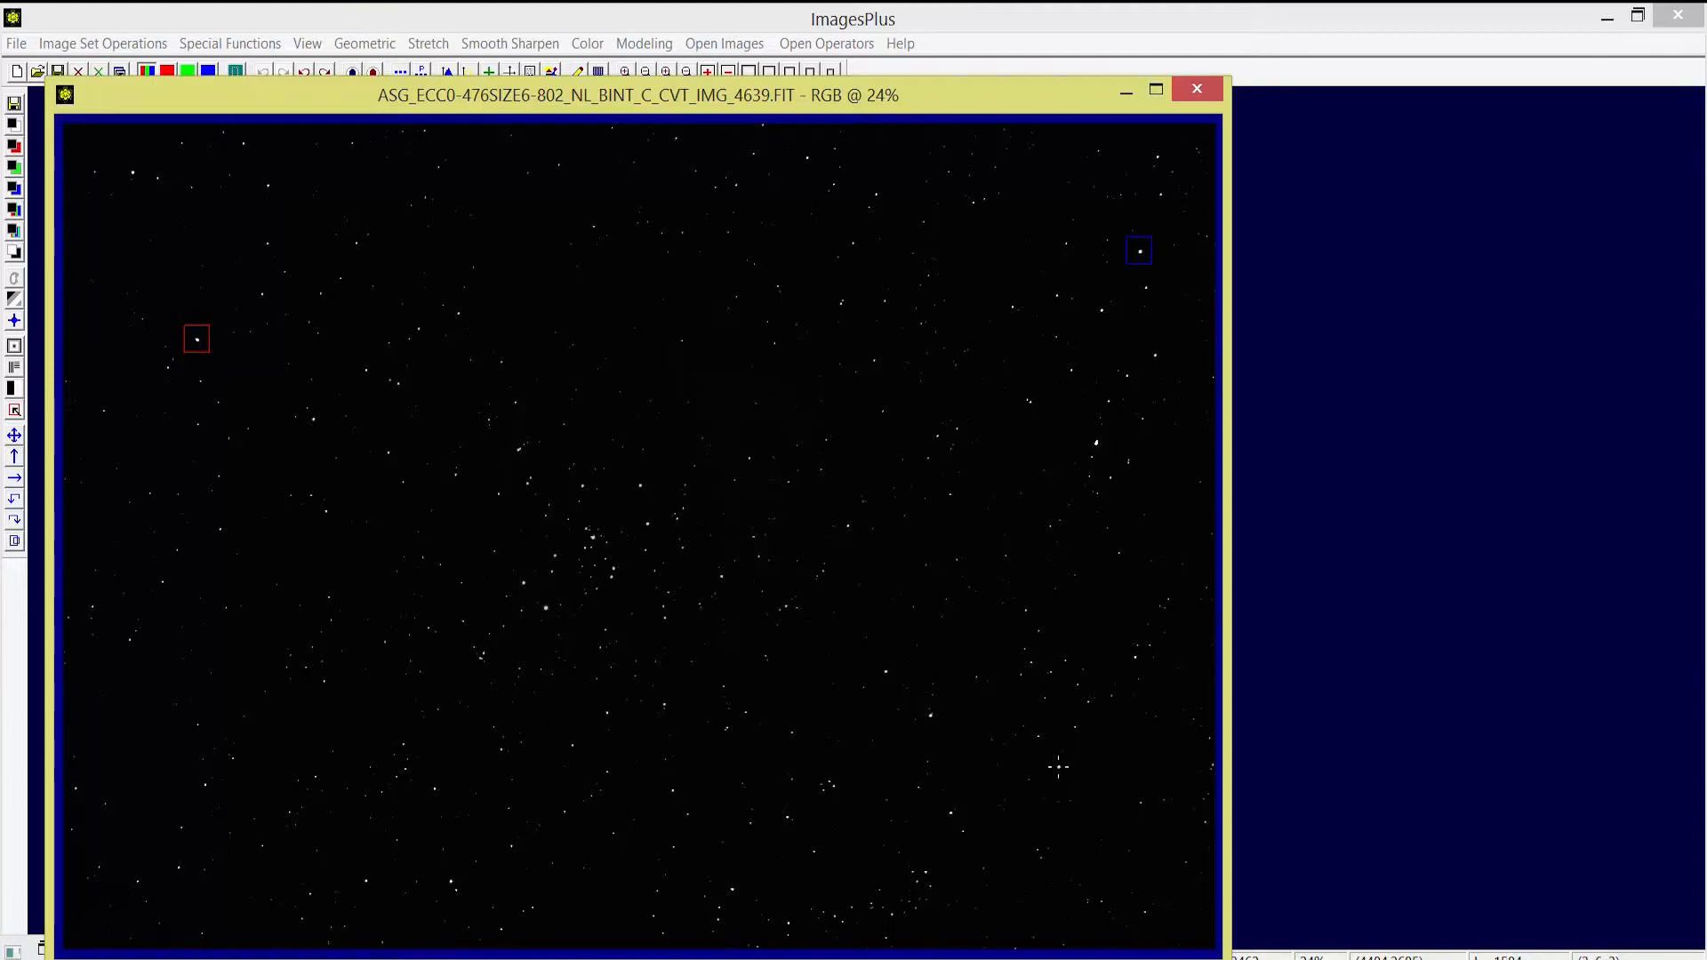
{"action": "left_click", "coordinate": [1058, 766]}
Enable the Levels brightness adjustment for the alignment and lower the reference image's white level to 51664.
{"action": "left_click", "coordinate": [41, 952]}
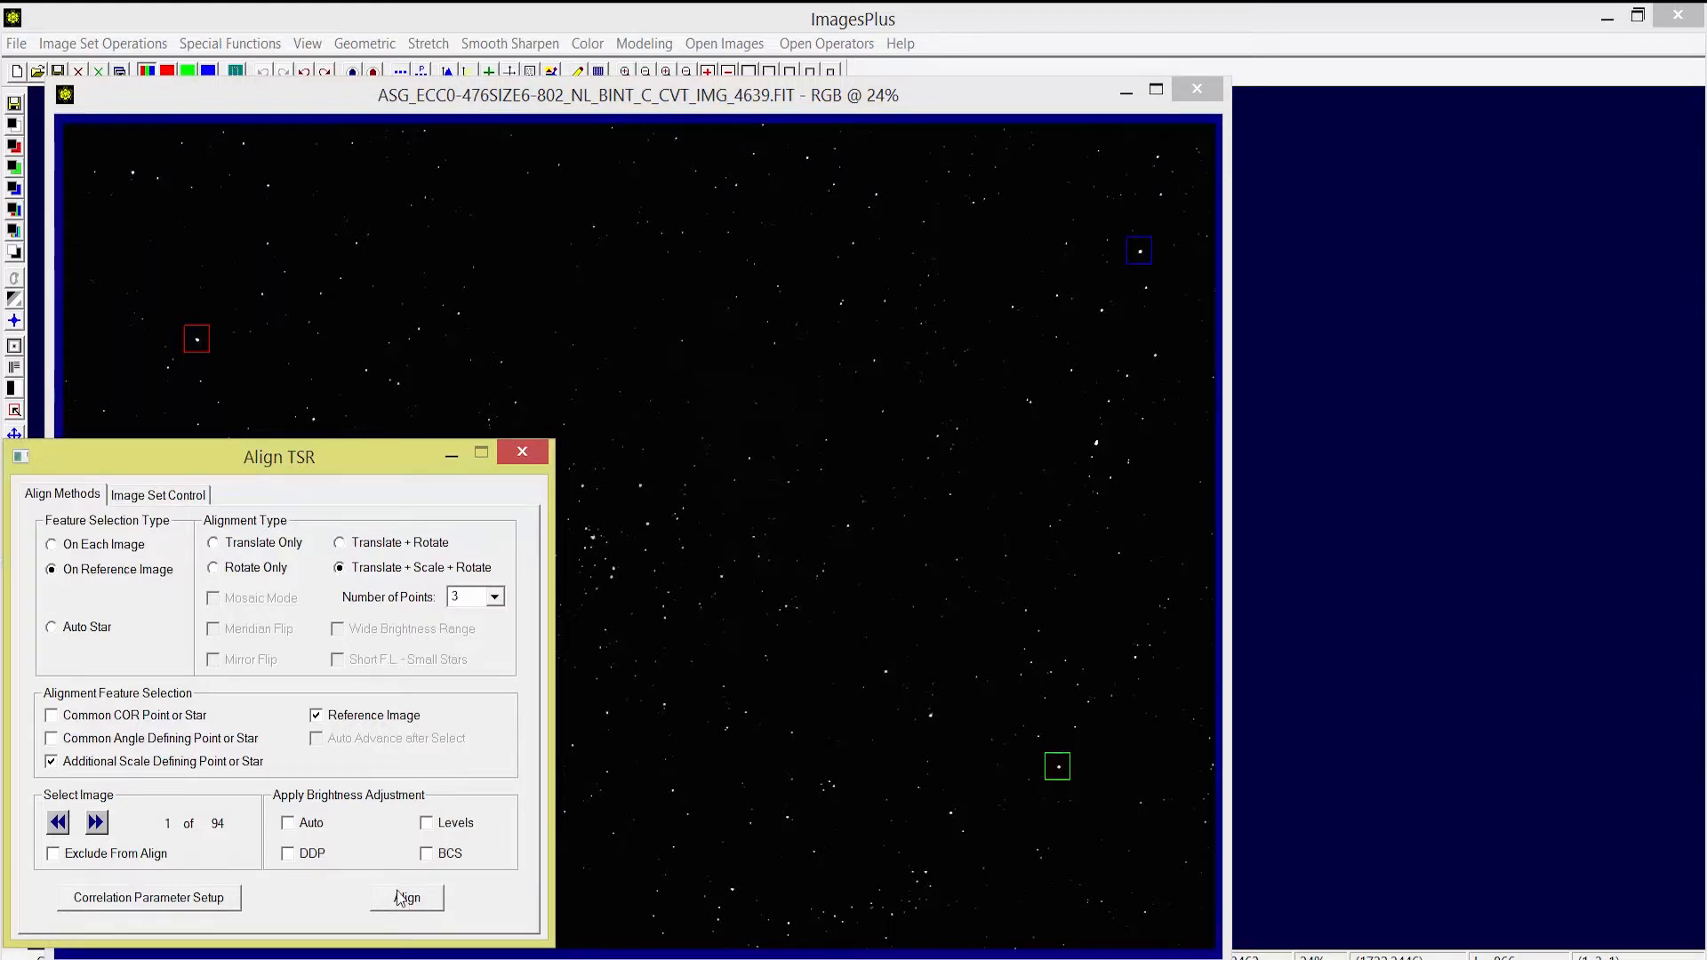
{"action": "left_click", "coordinate": [427, 824]}
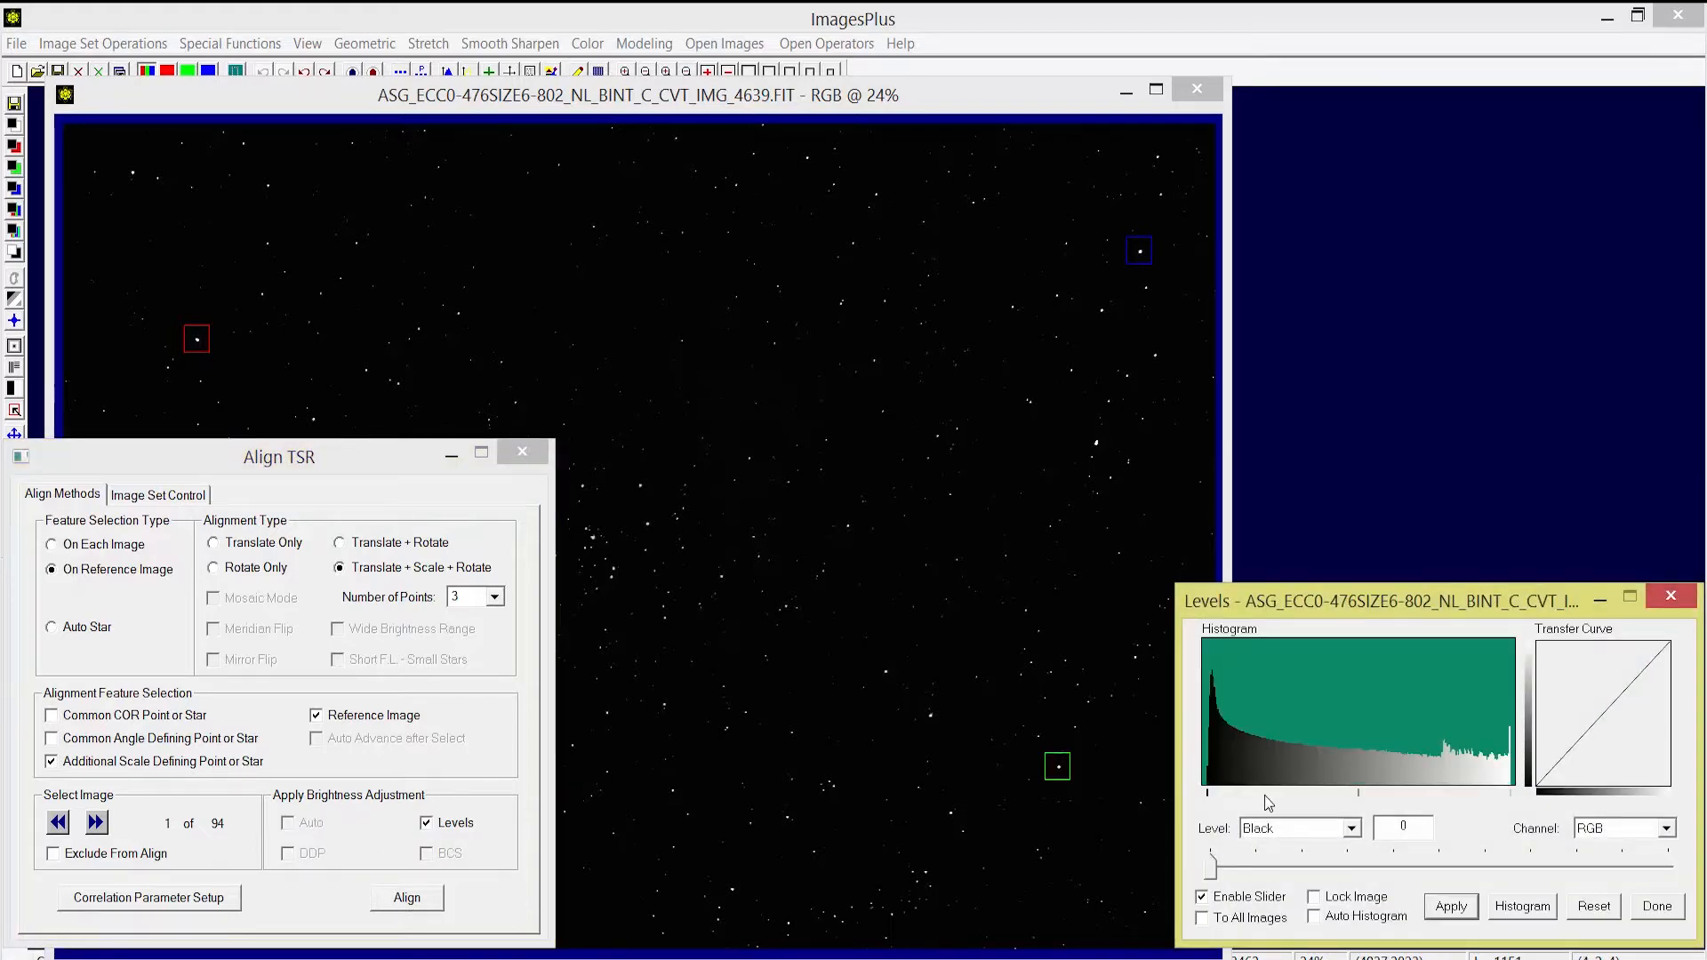
{"action": "left_click", "coordinate": [1281, 833]}
{"action": "left_click", "coordinate": [1284, 859]}
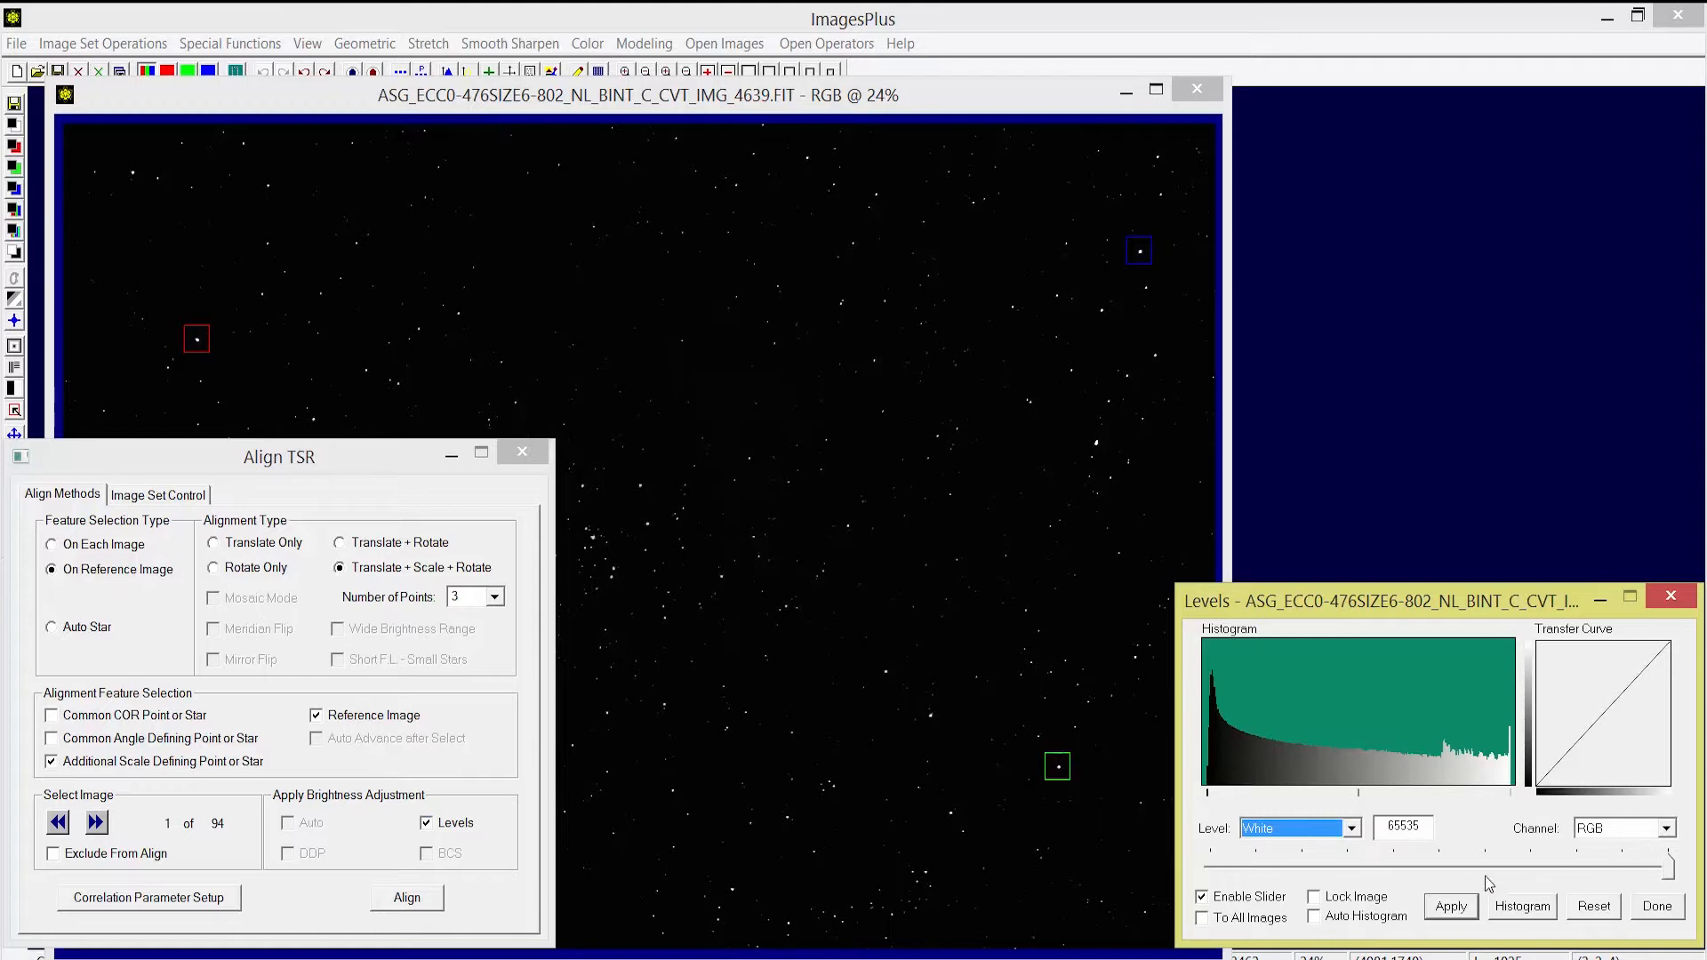
{"action": "left_click_drag", "start_coordinate": [1670, 863], "coordinate": [1572, 865]}
Raise the reference image's midtone intensity to 48665 in Levels and apply the adjustment.
{"action": "left_click", "coordinate": [1274, 829]}
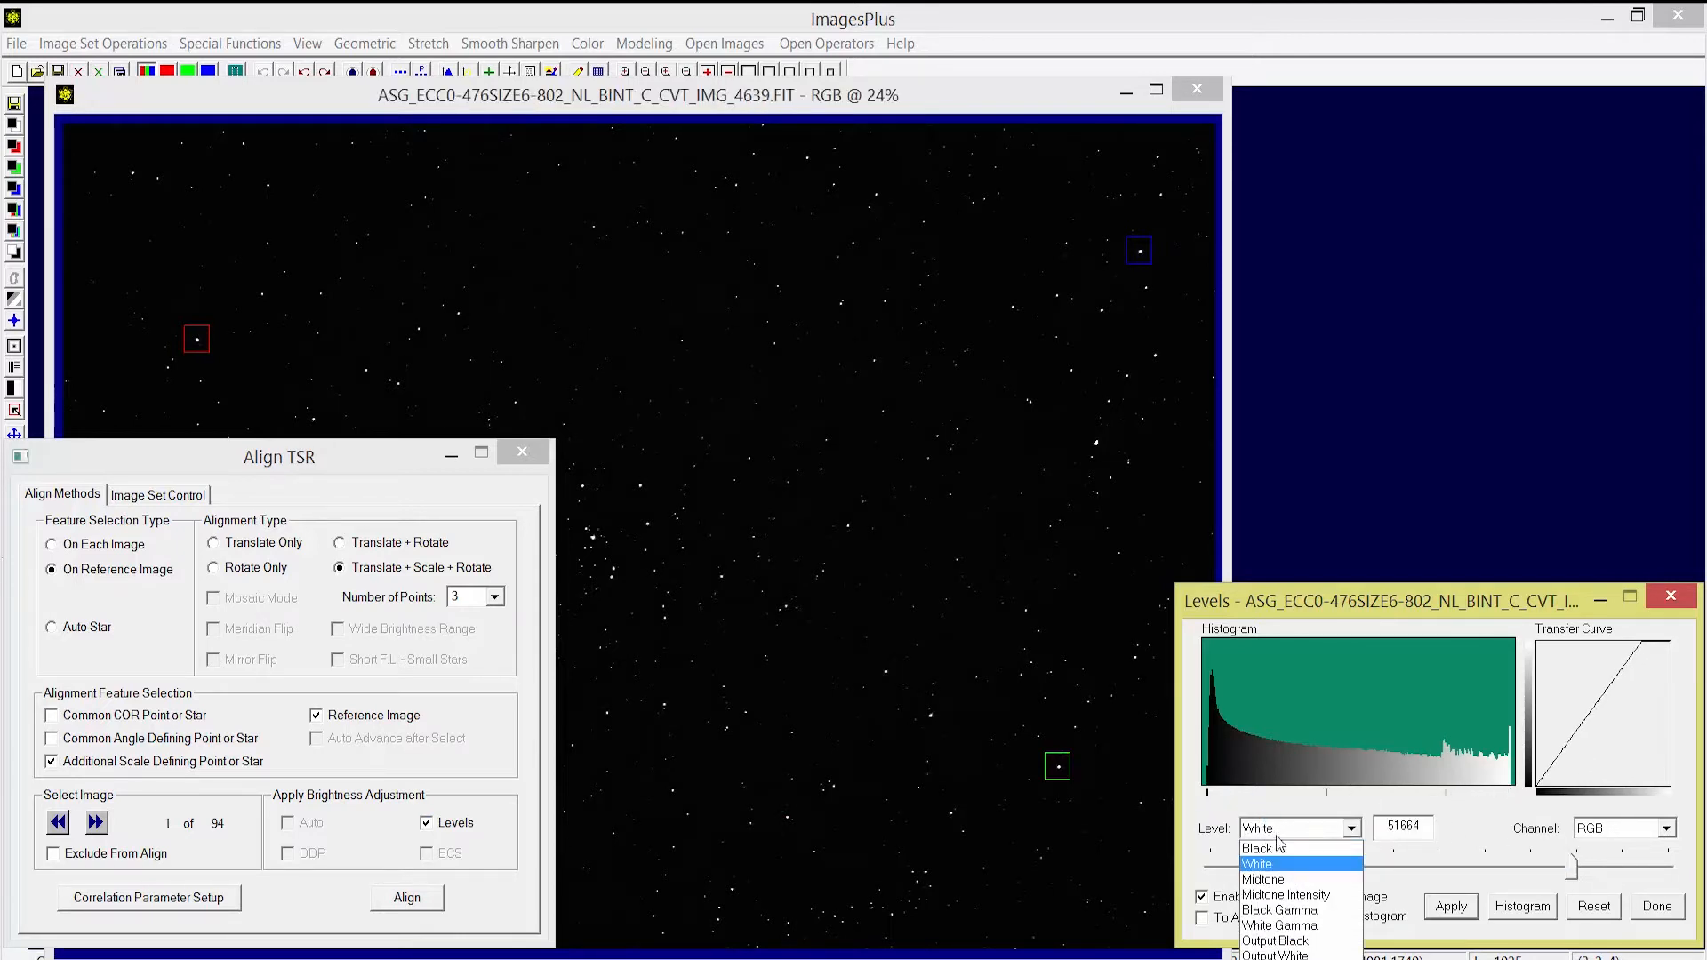
{"action": "left_click", "coordinate": [1281, 895]}
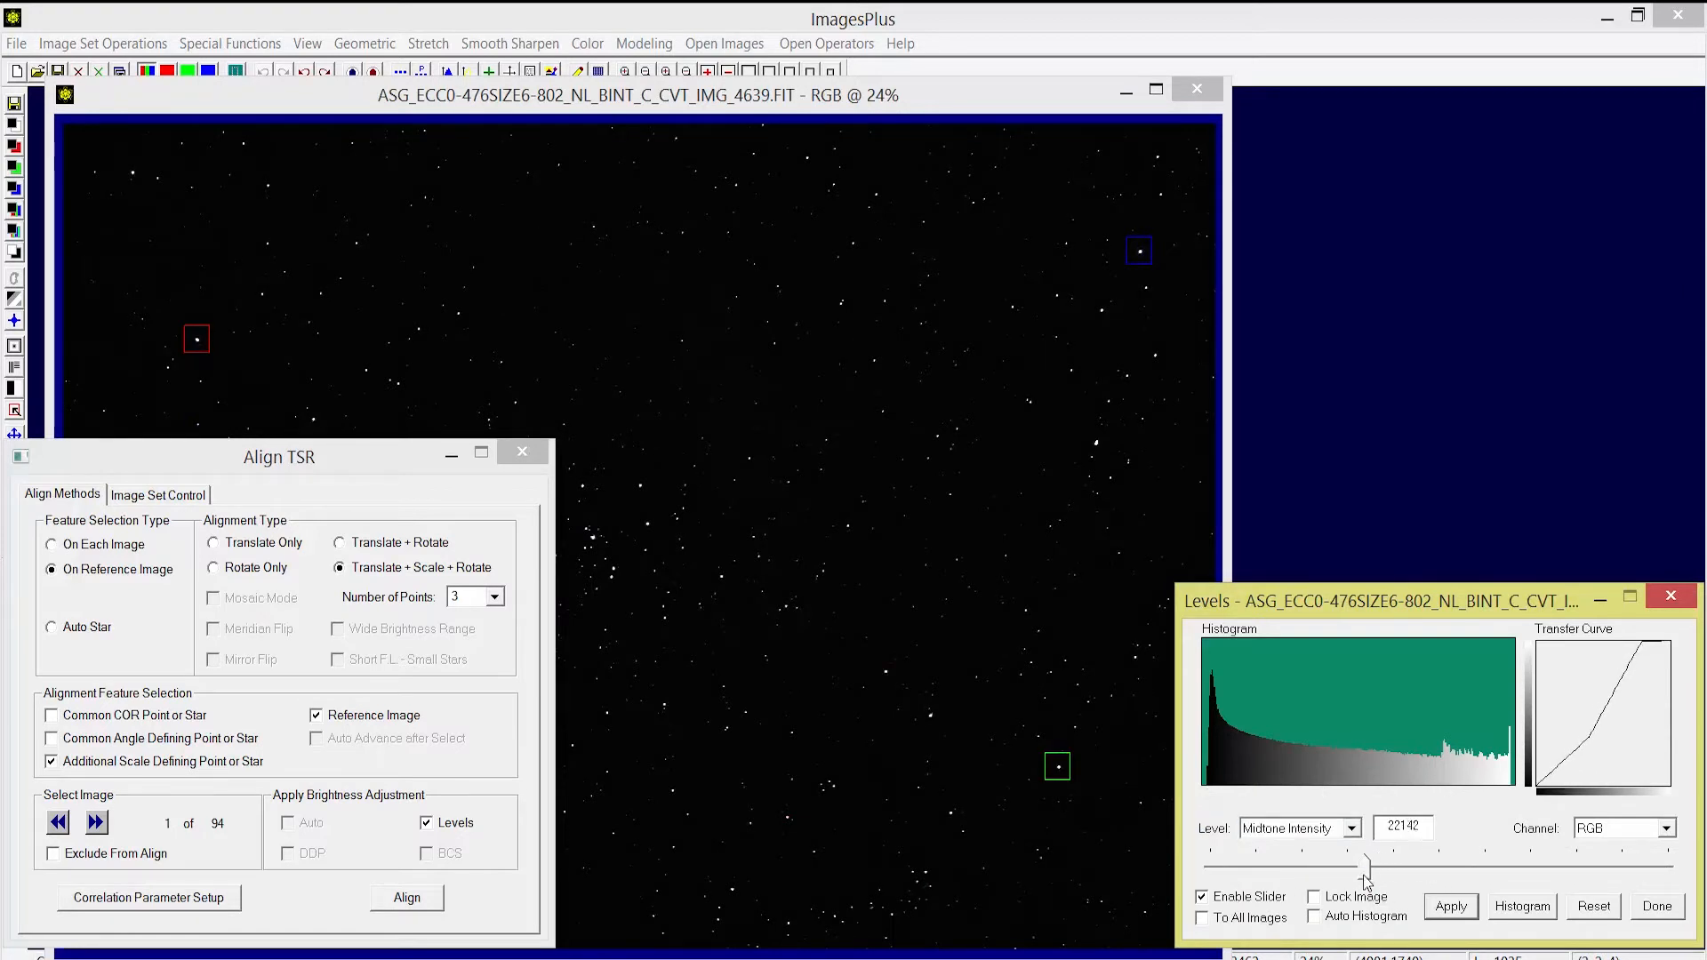
{"action": "left_click_drag", "start_coordinate": [1367, 872], "coordinate": [1548, 878]}
{"action": "left_click", "coordinate": [1452, 906]}
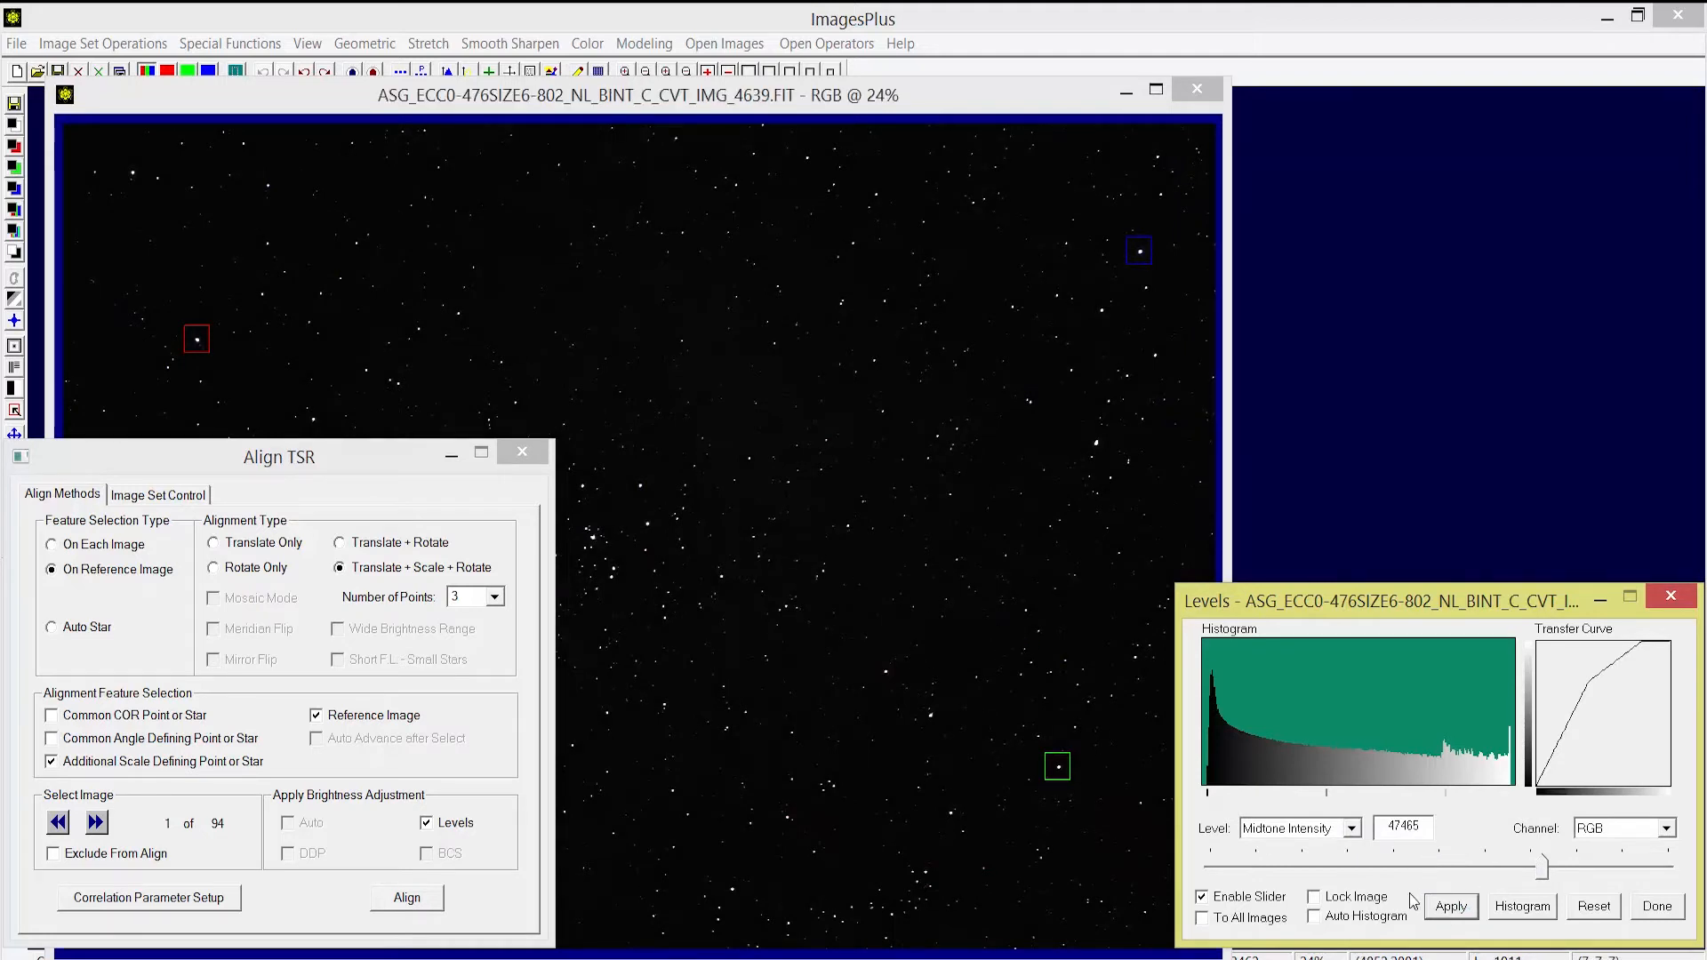
{"action": "left_click_drag", "start_coordinate": [1547, 881], "coordinate": [1552, 877]}
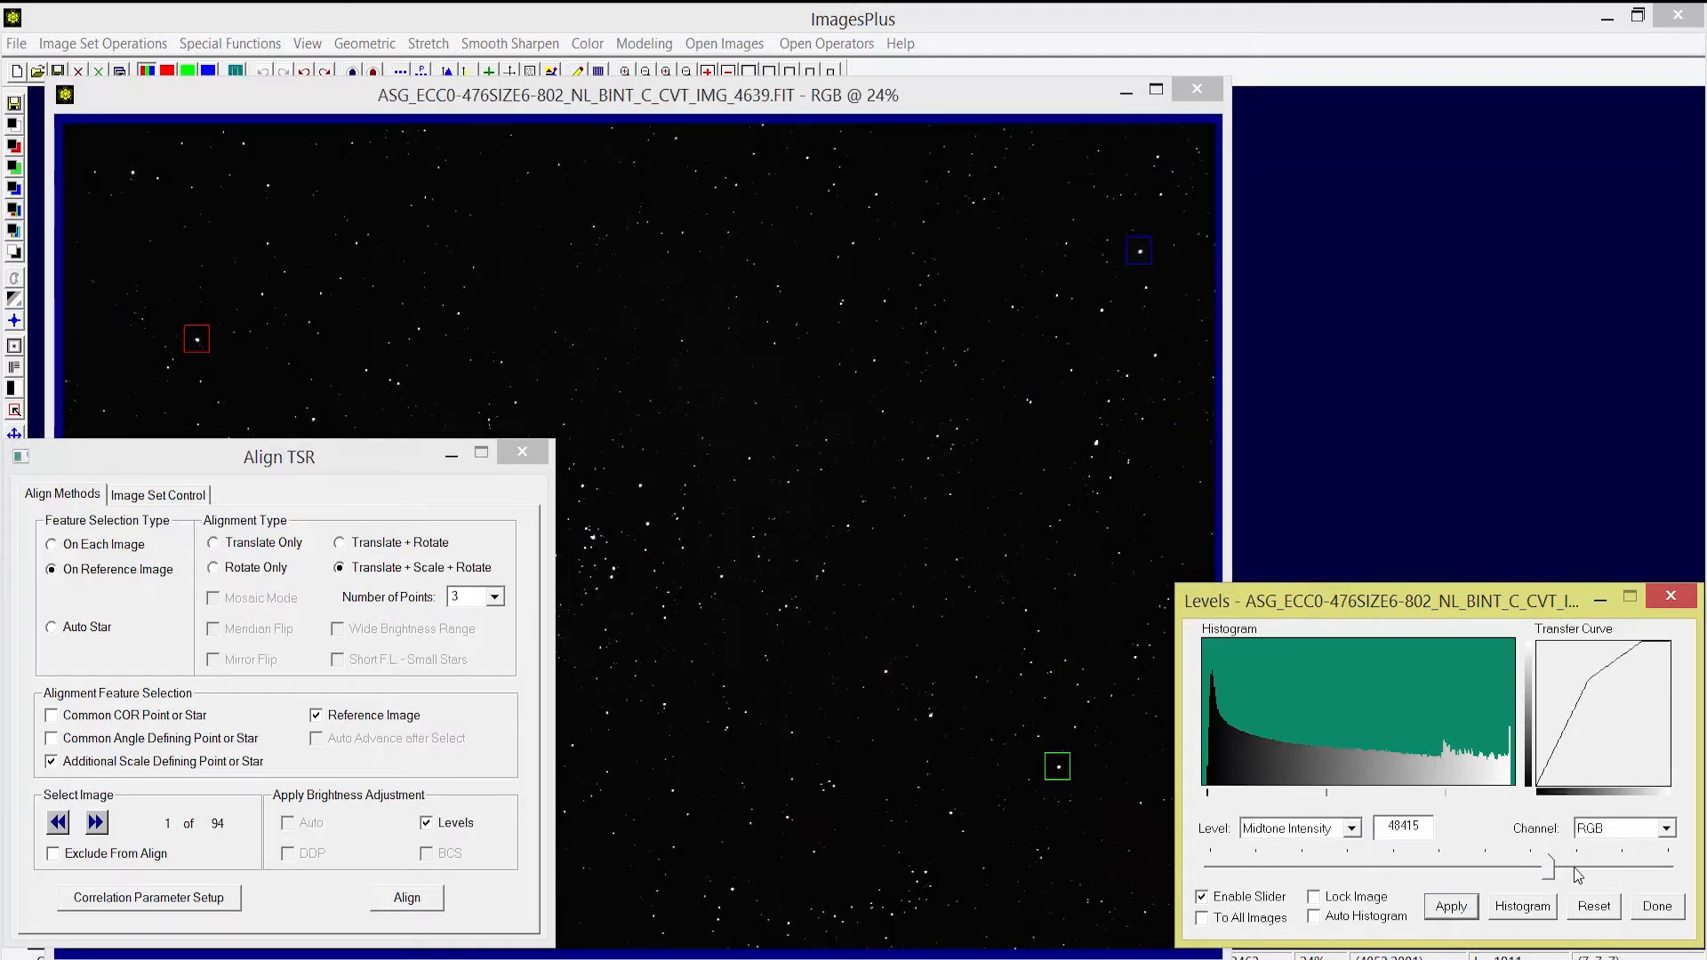
{"action": "left_click", "coordinate": [1468, 915]}
Run the three-point Translate + Scale + Rotate alignment on the image set with the Levels adjustment enabled.
{"action": "left_click", "coordinate": [449, 825]}
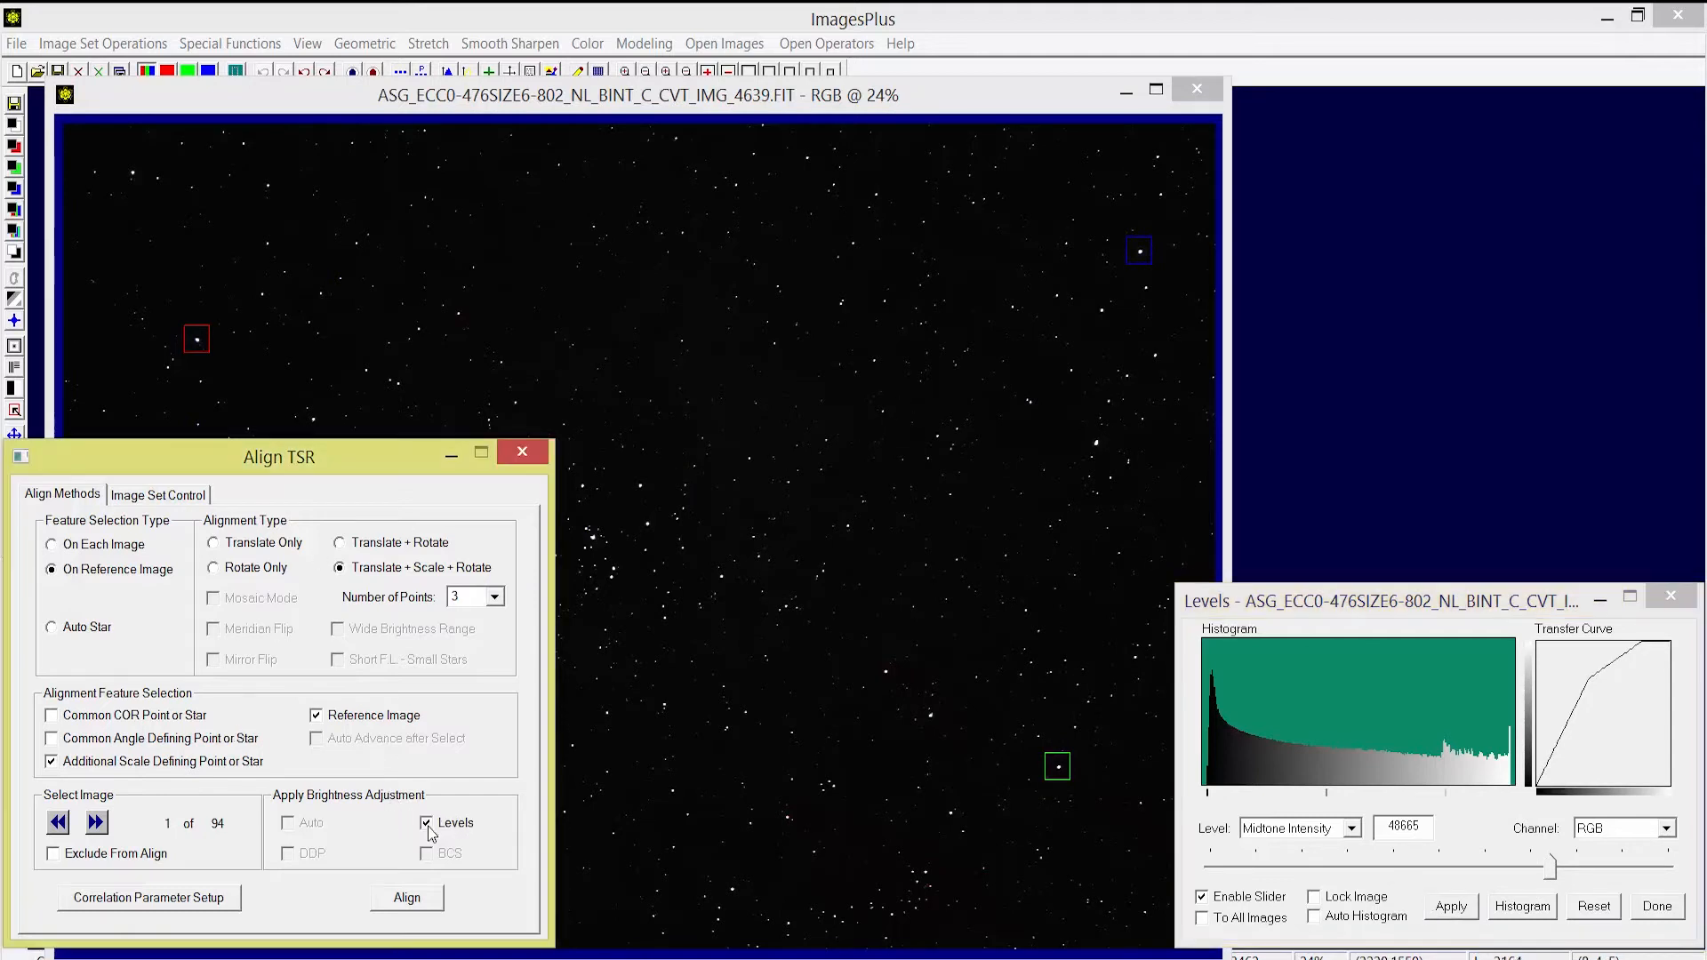
{"action": "left_click", "coordinate": [406, 898]}
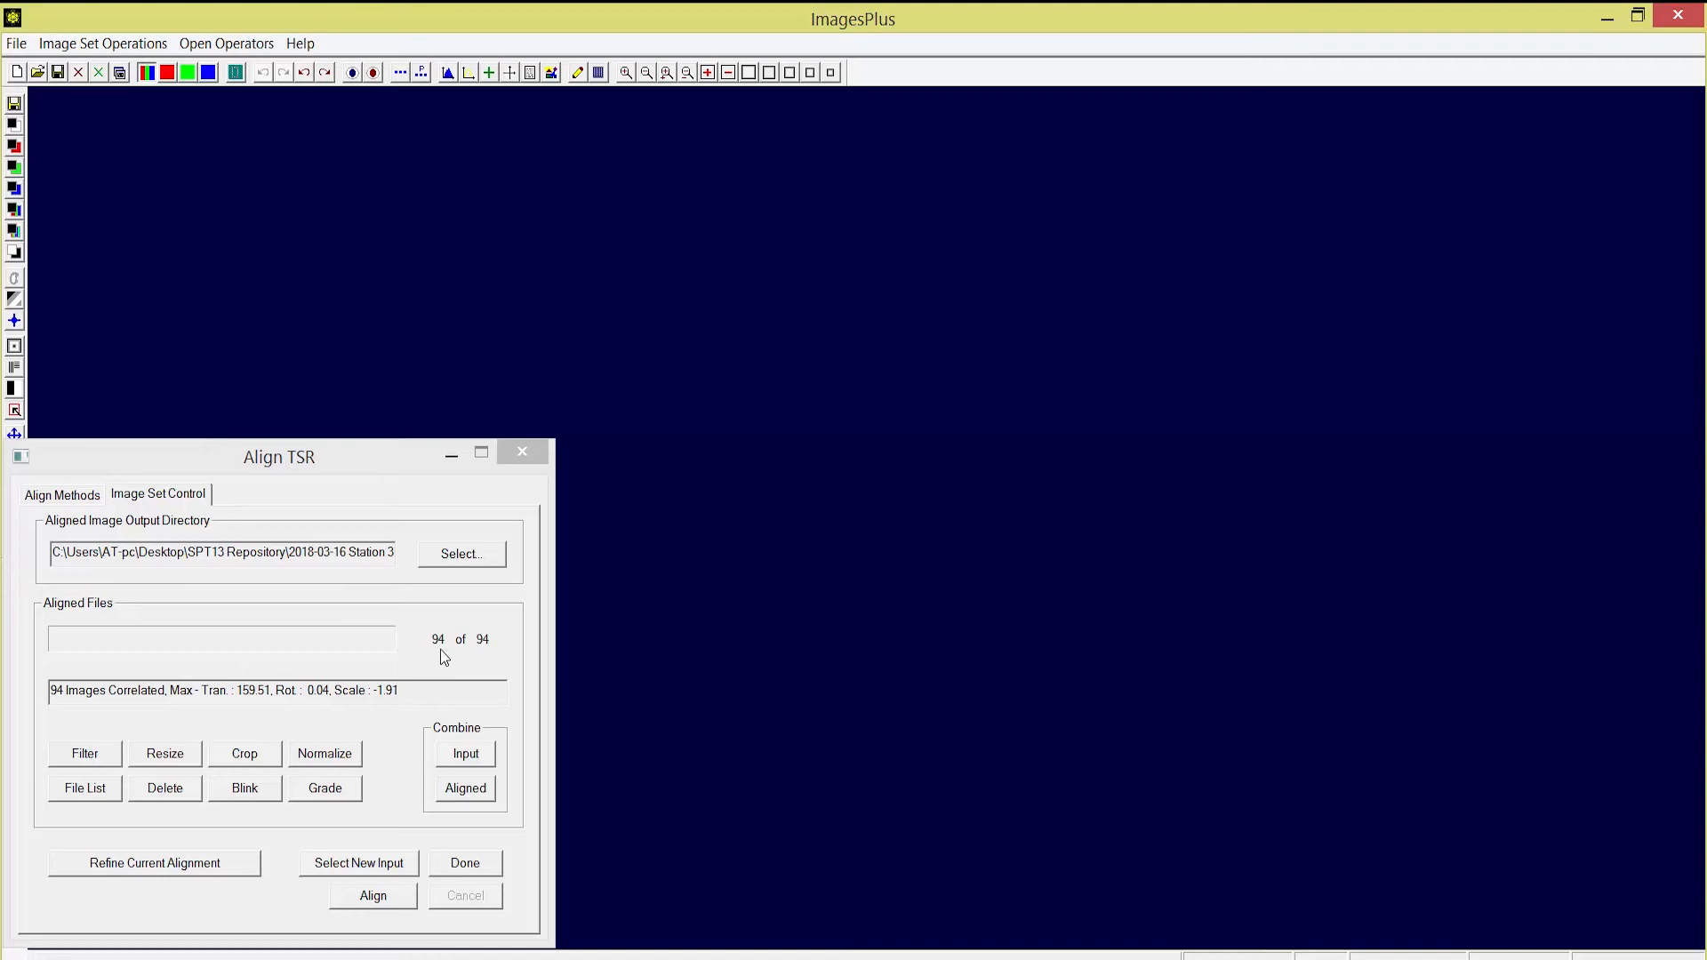
Combine the aligned images with the Sigma Clipped Average method at a standard deviation clip factor of 2.55, dismissing Align TSR.
{"action": "left_click", "coordinate": [480, 791]}
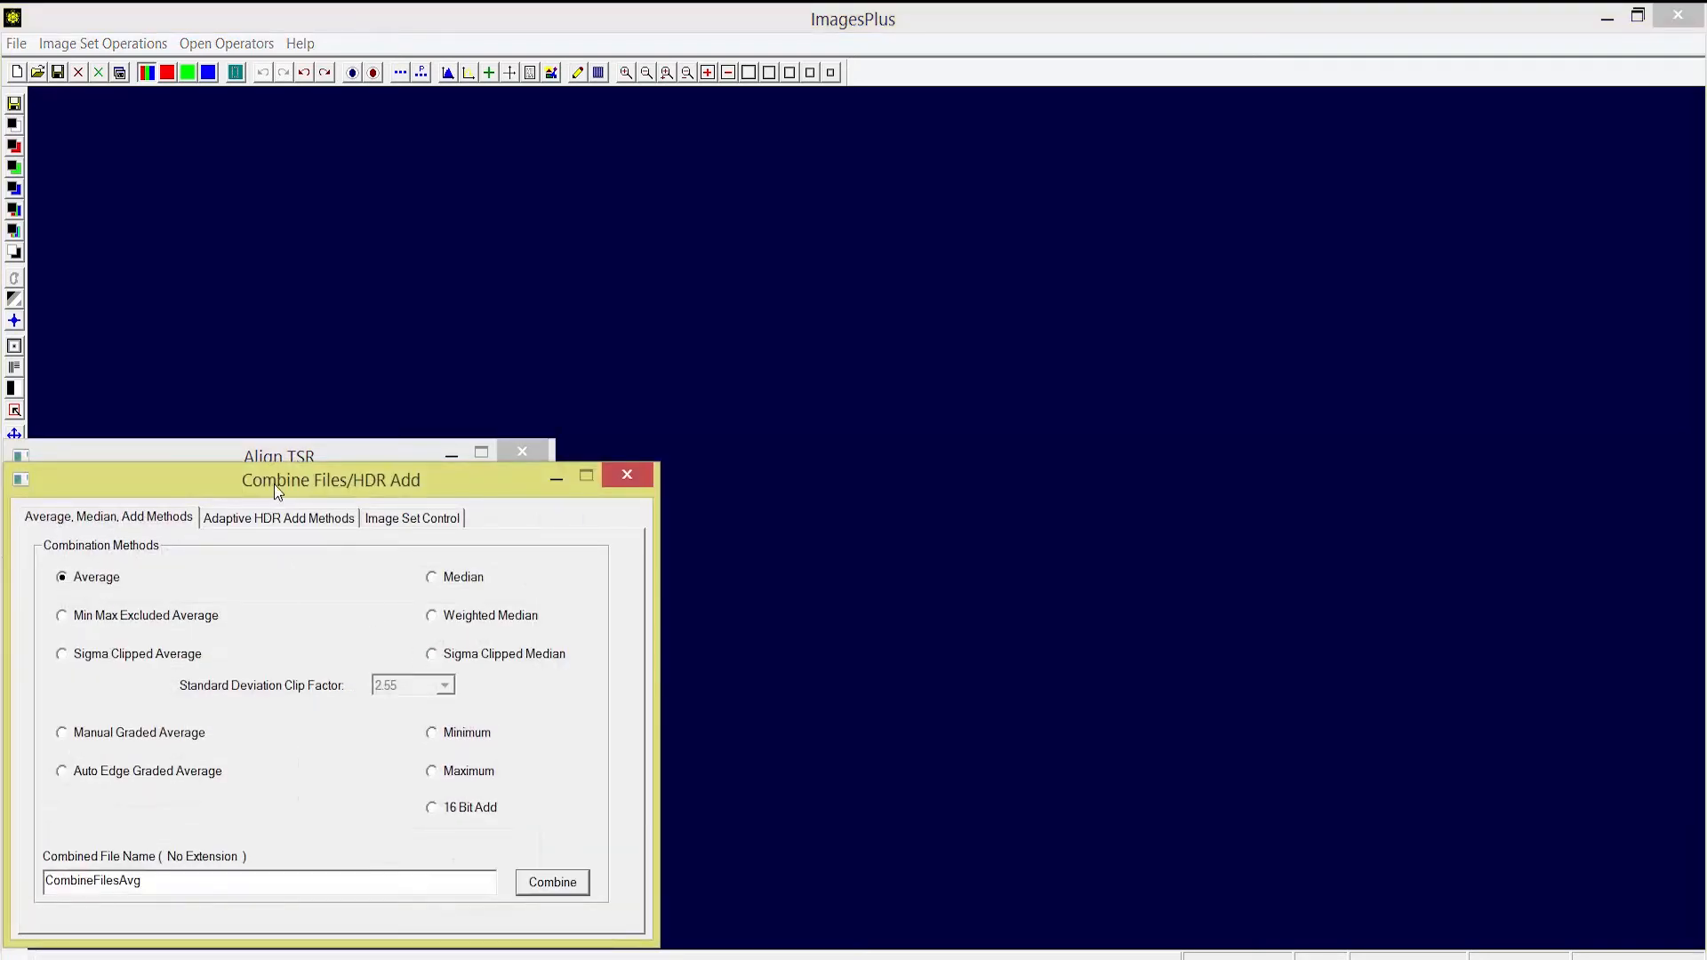
{"action": "left_click_drag", "start_coordinate": [274, 484], "coordinate": [903, 454]}
{"action": "left_click", "coordinate": [509, 459]}
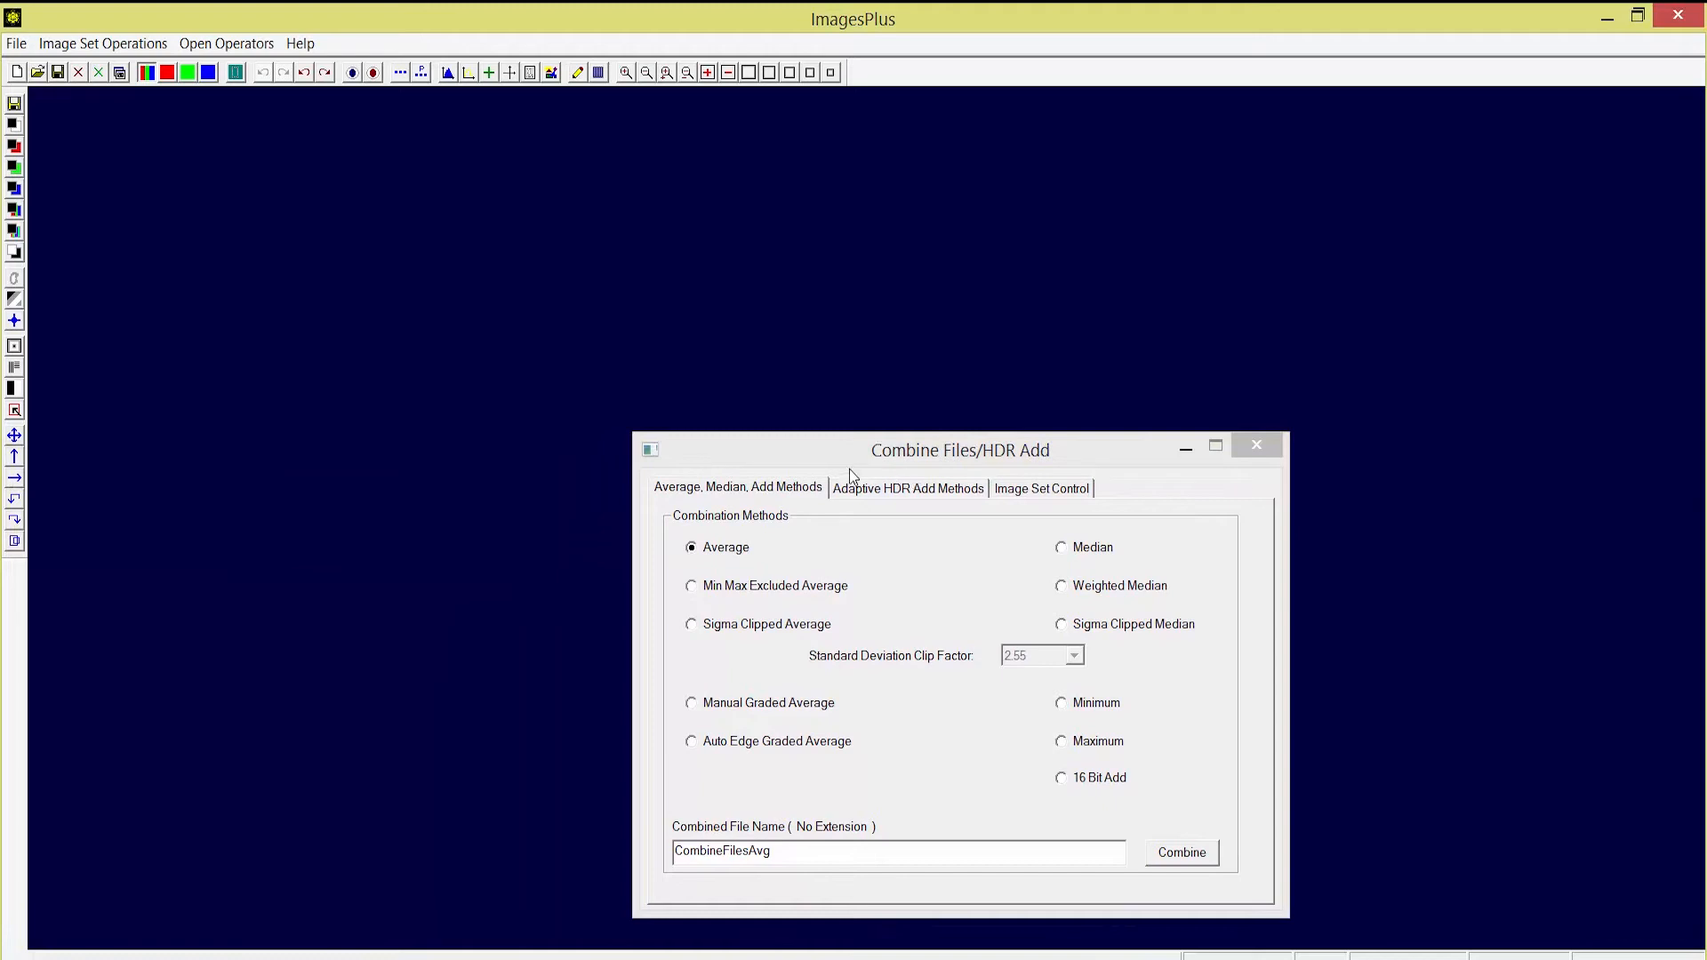
{"action": "left_click", "coordinate": [716, 634]}
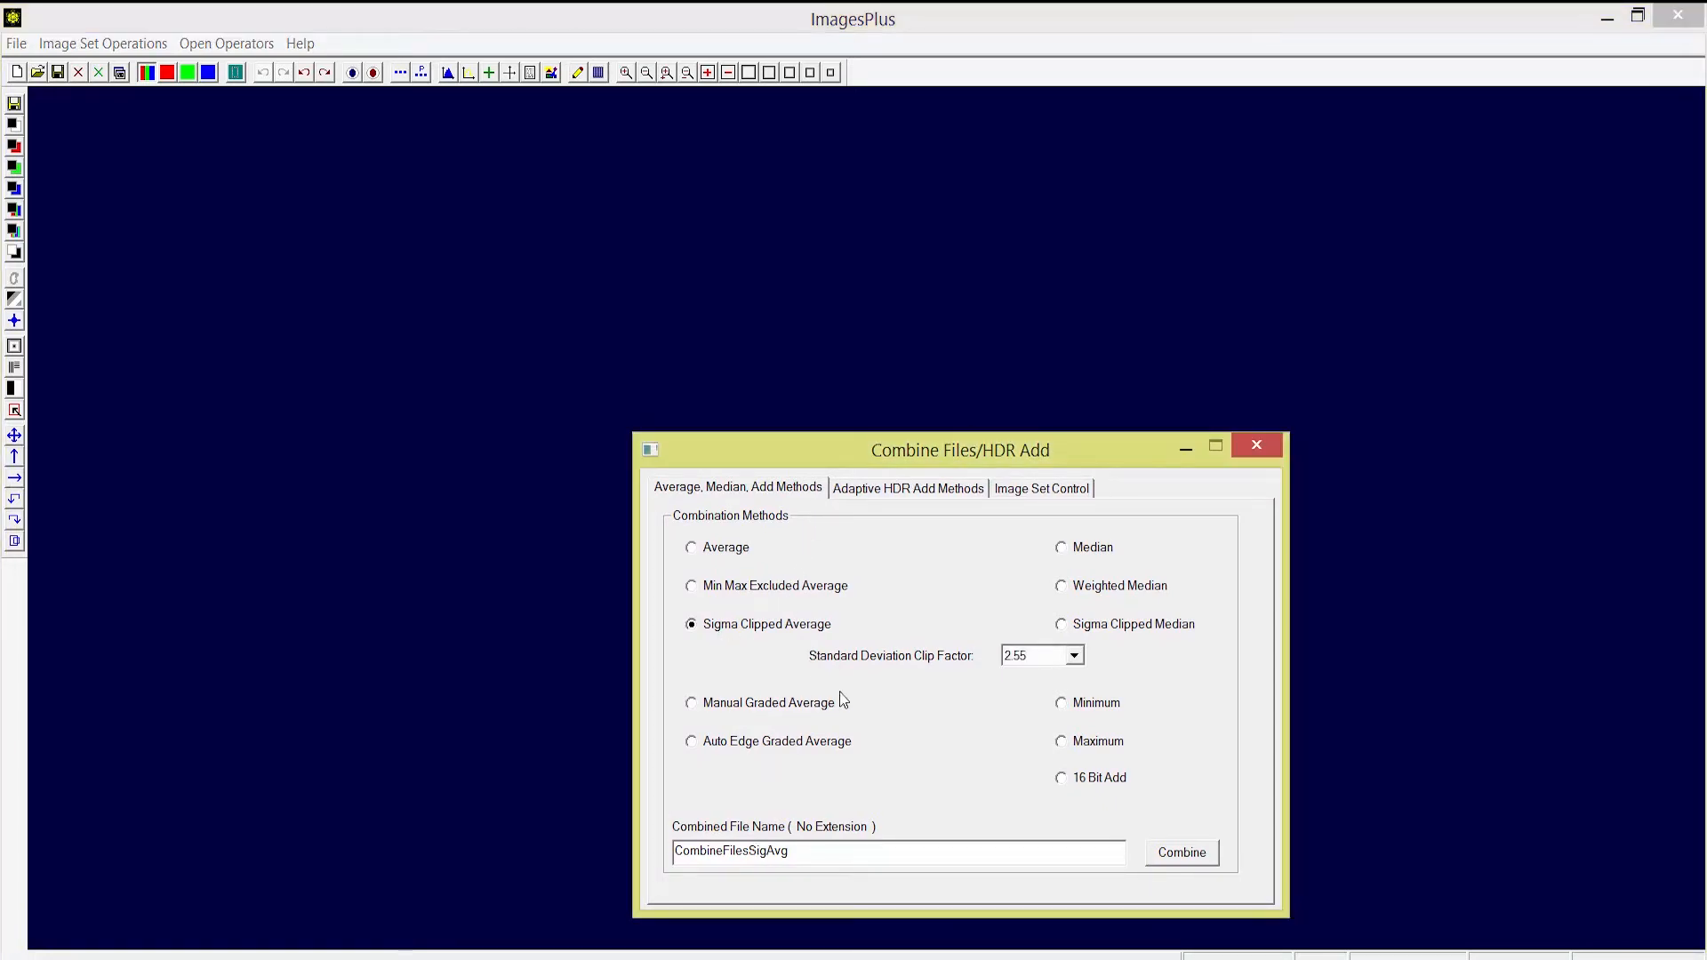
{"action": "left_click", "coordinate": [1183, 853]}
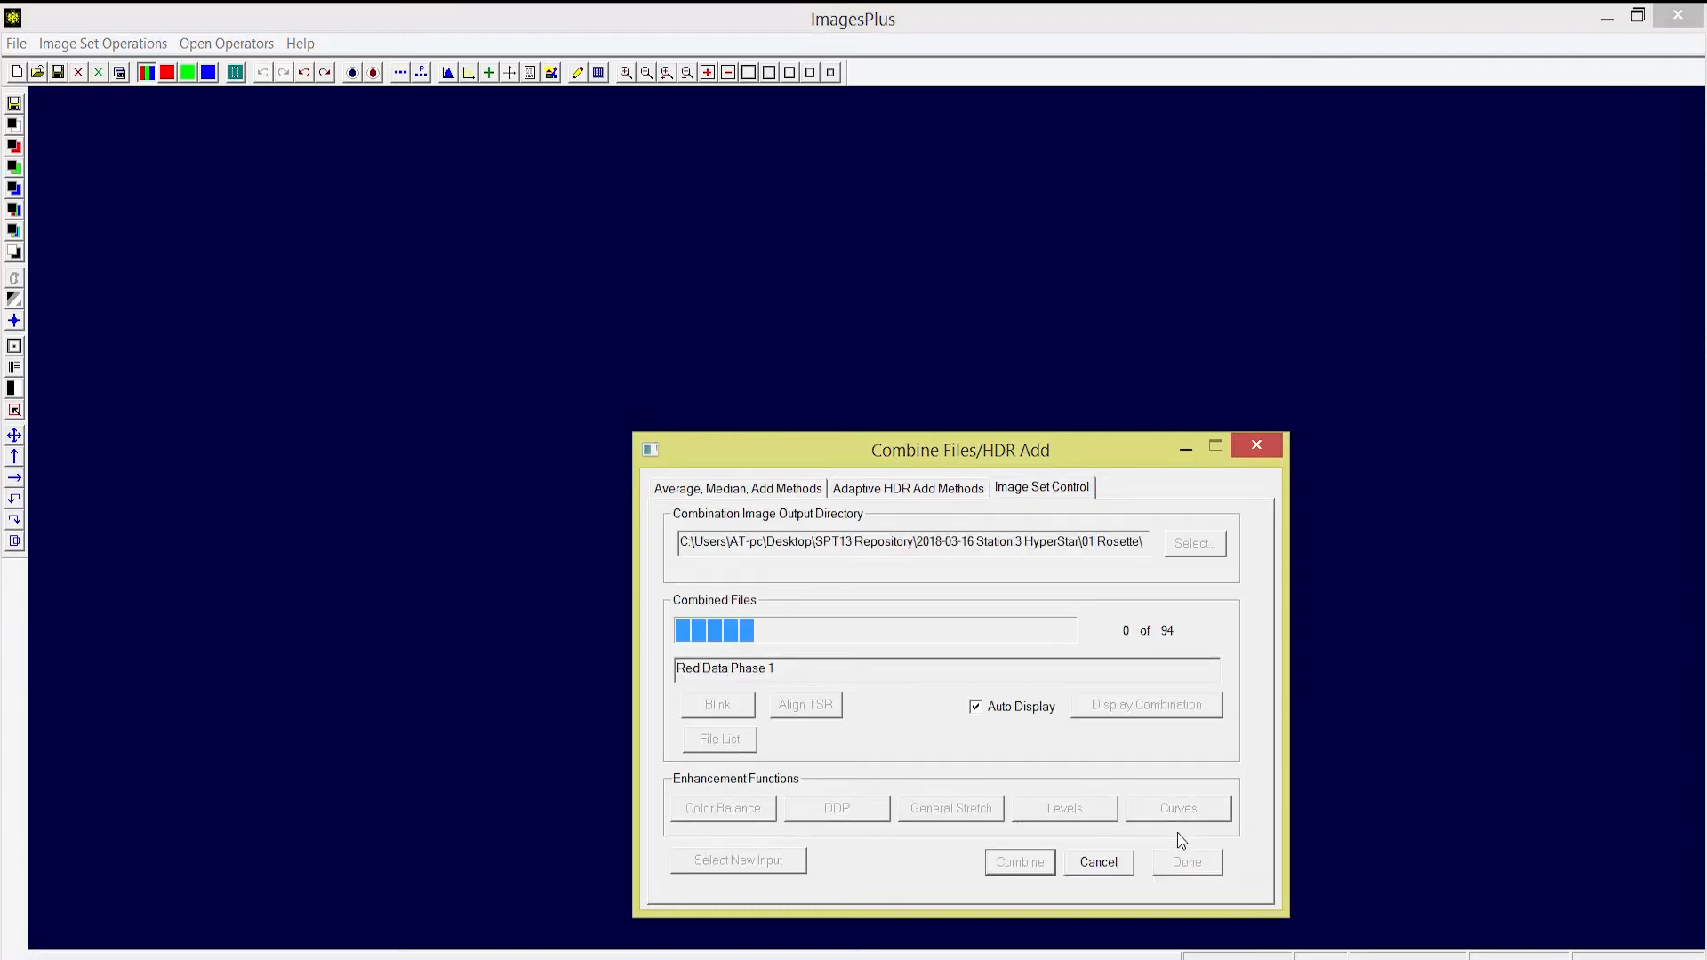